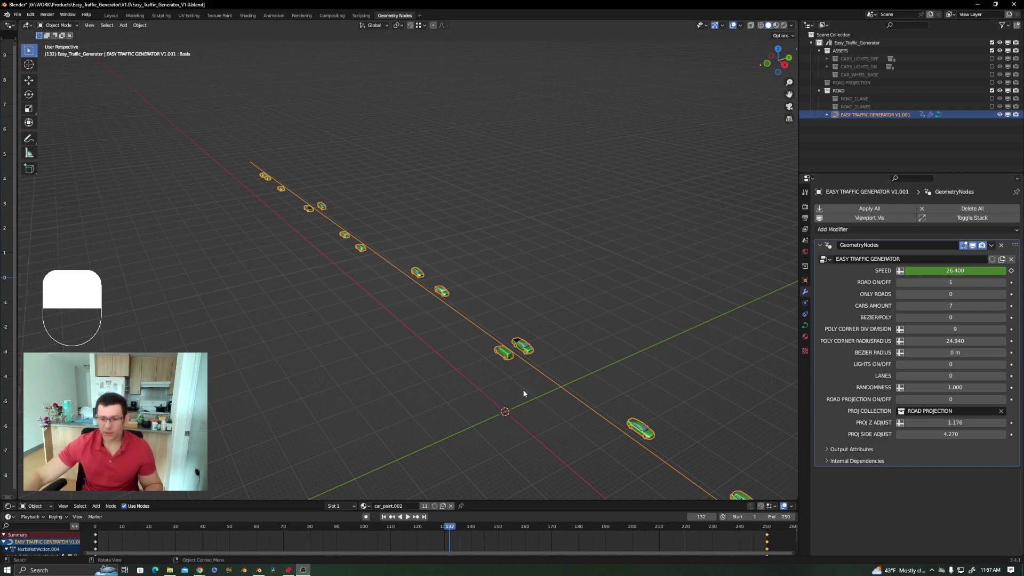
# Deselect the traffic generator and play the animation in short stretches to examine the cars moving along the path.
pyautogui.keyDown('shift'); pyautogui.moveTo(523, 393); pyautogui.dragTo(418, 312, button='middle'); pyautogui.keyUp('shift')
pyautogui.scroll(3, 427, 236)
pyautogui.click(429, 238)
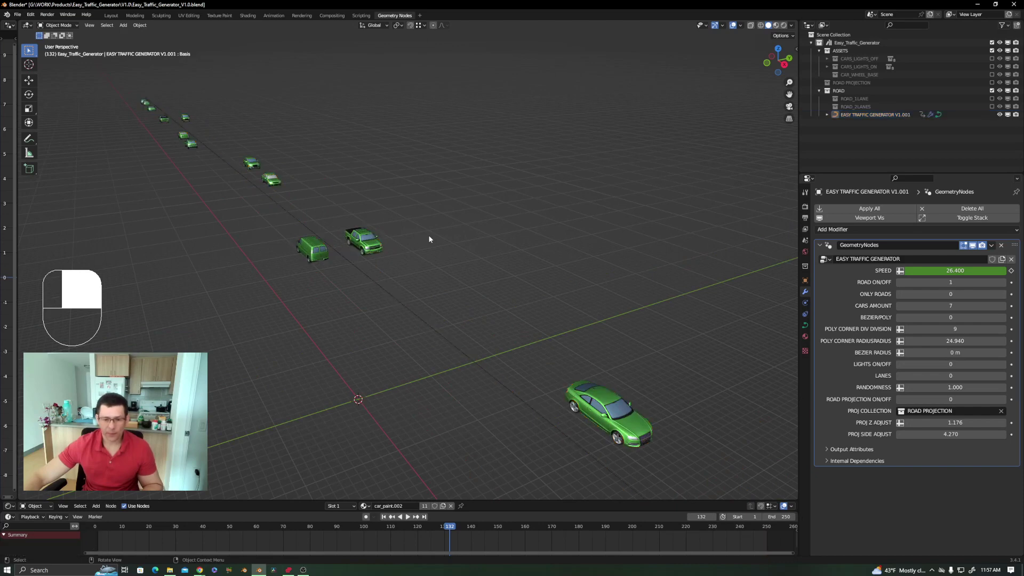
pyautogui.press('space')
pyautogui.press('space')
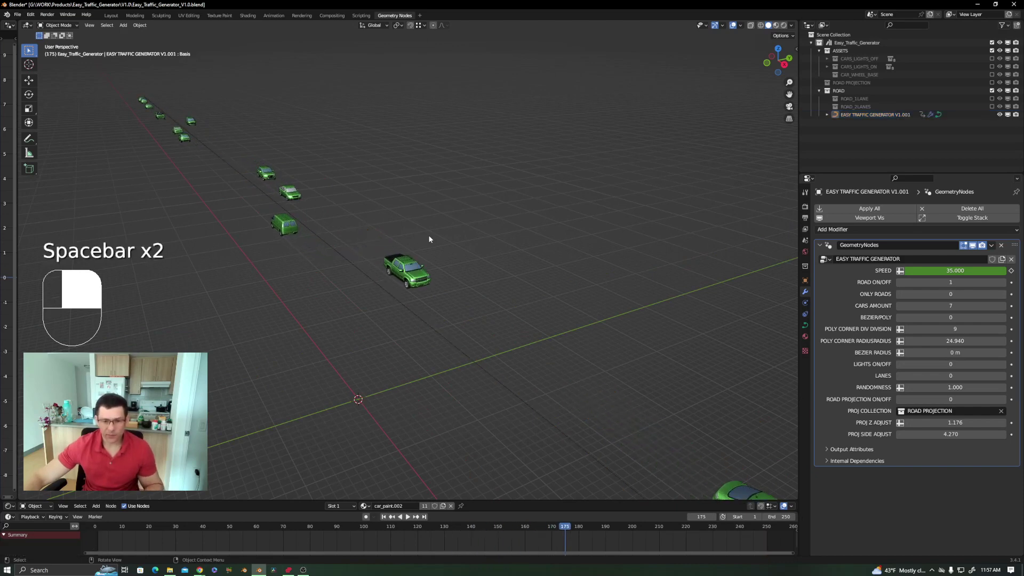
pyautogui.press('space')
pyautogui.press('space')
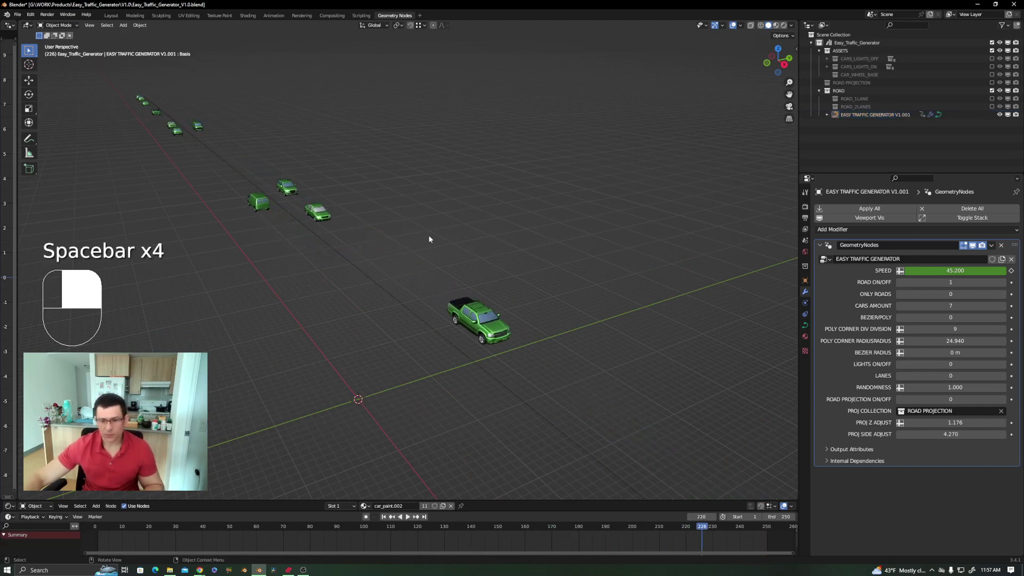
pyautogui.moveTo(426, 245)
pyautogui.keyDown('shift'); pyautogui.mouseDown(button='middle')
pyautogui.moveTo(433, 228)
pyautogui.moveTo(436, 241)
pyautogui.mouseUp(button='middle'); pyautogui.keyUp('shift')
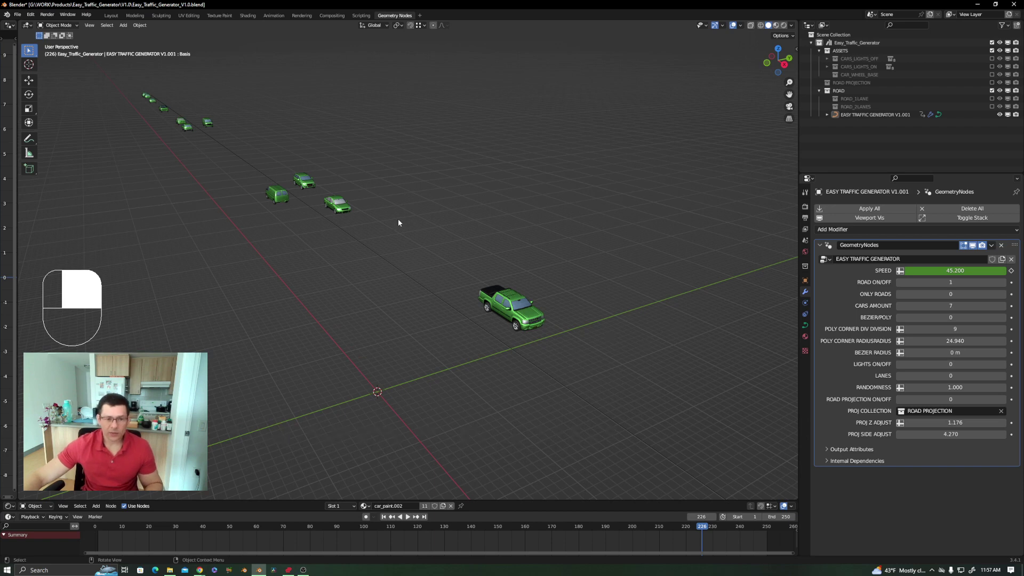
pyautogui.moveTo(398, 223); pyautogui.dragTo(391, 229, button='middle')
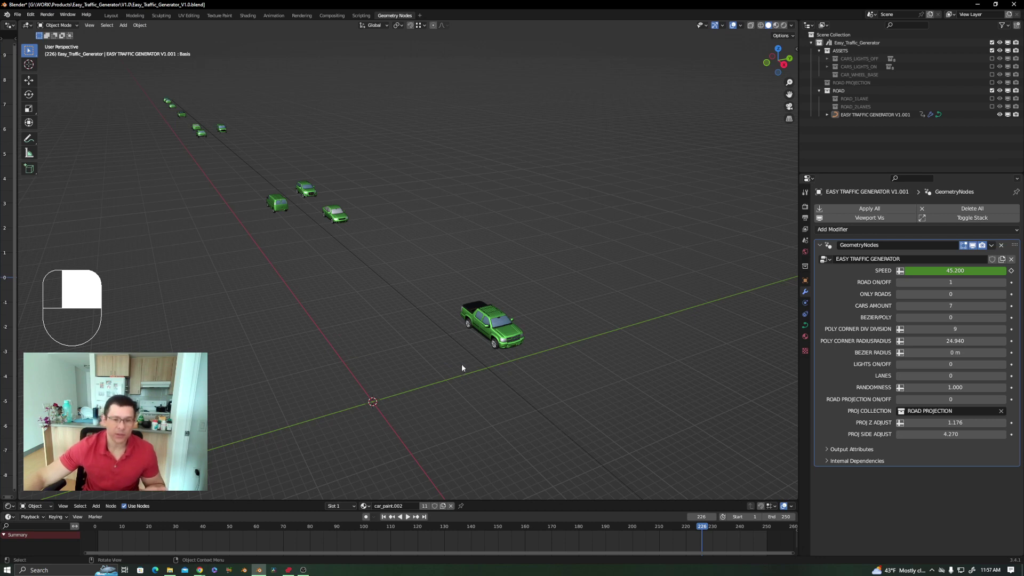
# Select the traffic generator and review its keyframed speed by playing and scrubbing the timeline up to frame 250.
pyautogui.click(491, 342)
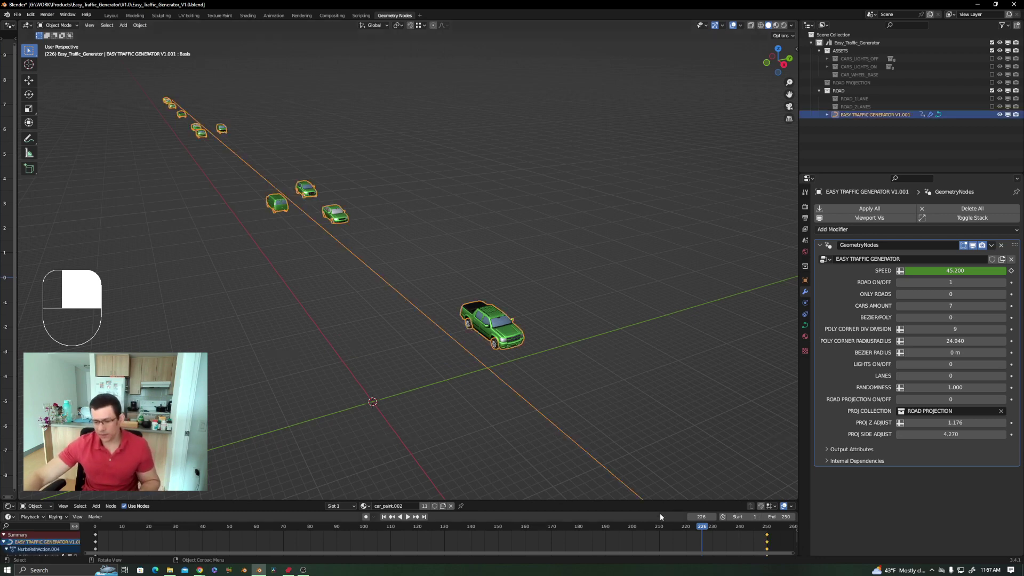
pyautogui.moveTo(667, 543)
pyautogui.mouseDown(button='middle')
pyautogui.moveTo(631, 540)
pyautogui.moveTo(672, 544)
pyautogui.mouseUp(button='middle')
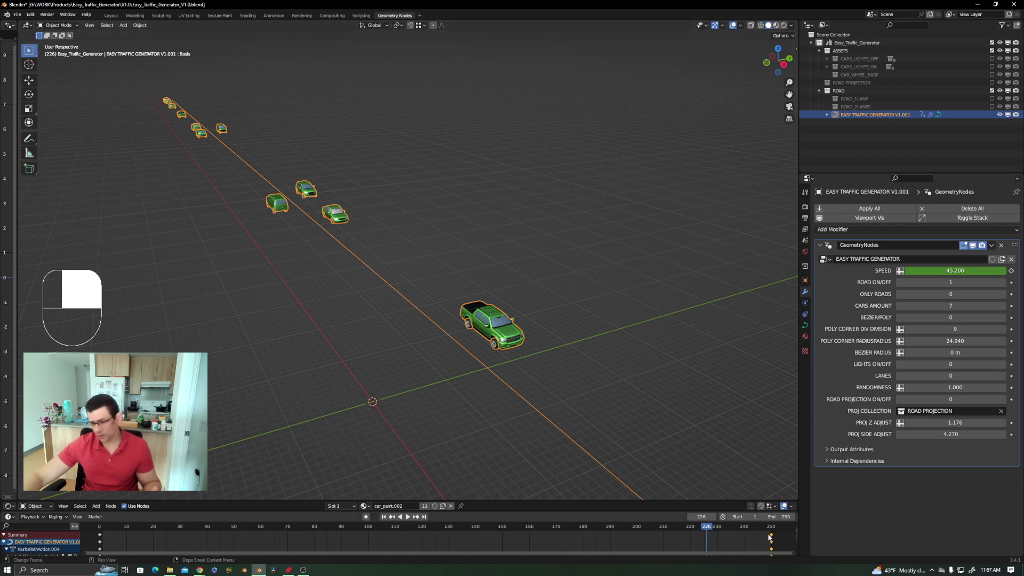
pyautogui.press('space')
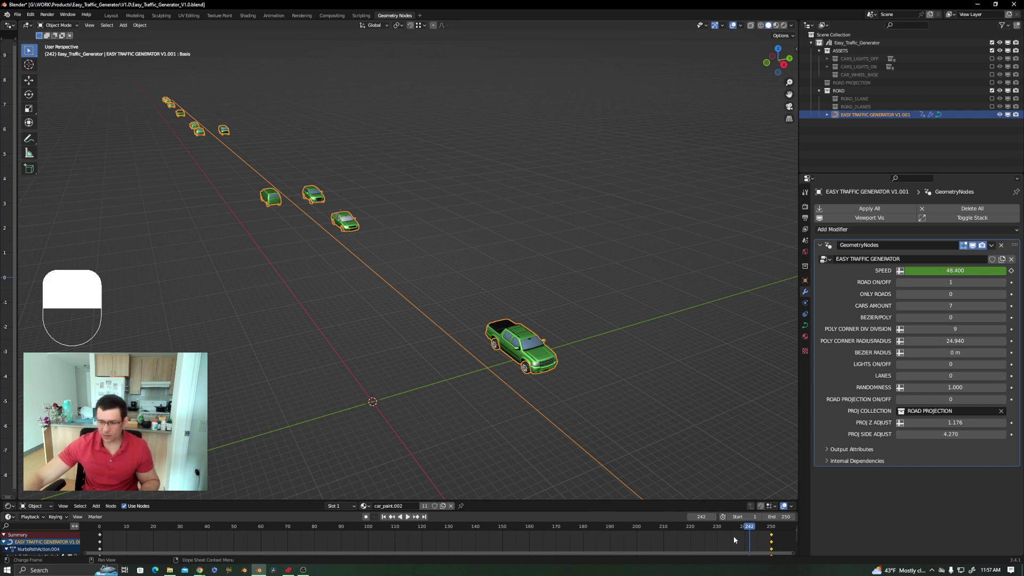
pyautogui.moveTo(734, 535)
pyautogui.mouseDown(button='middle')
pyautogui.moveTo(718, 539)
pyautogui.moveTo(731, 535)
pyautogui.mouseUp(button='middle')
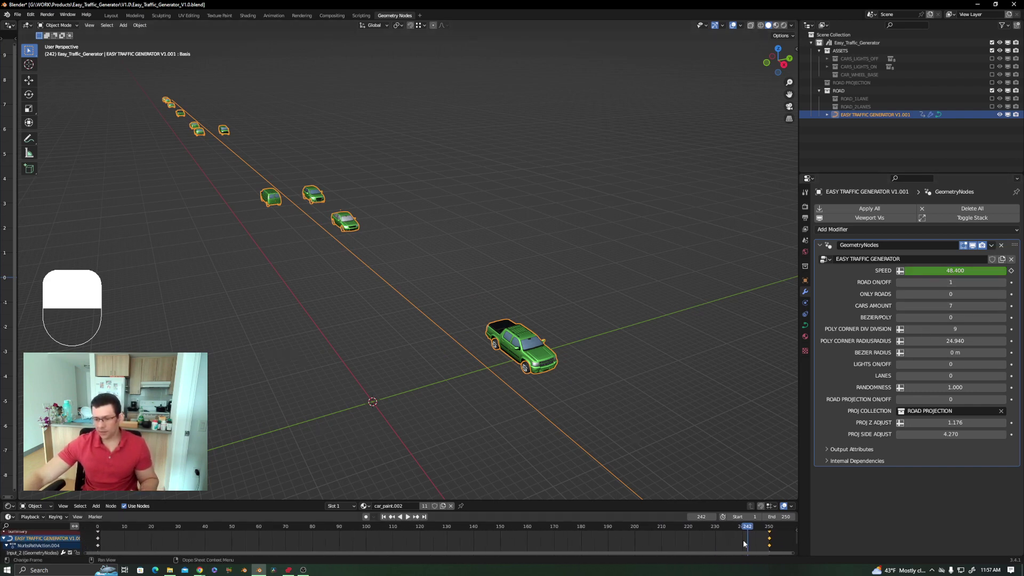
pyautogui.moveTo(744, 540); pyautogui.dragTo(723, 555, button='middle')
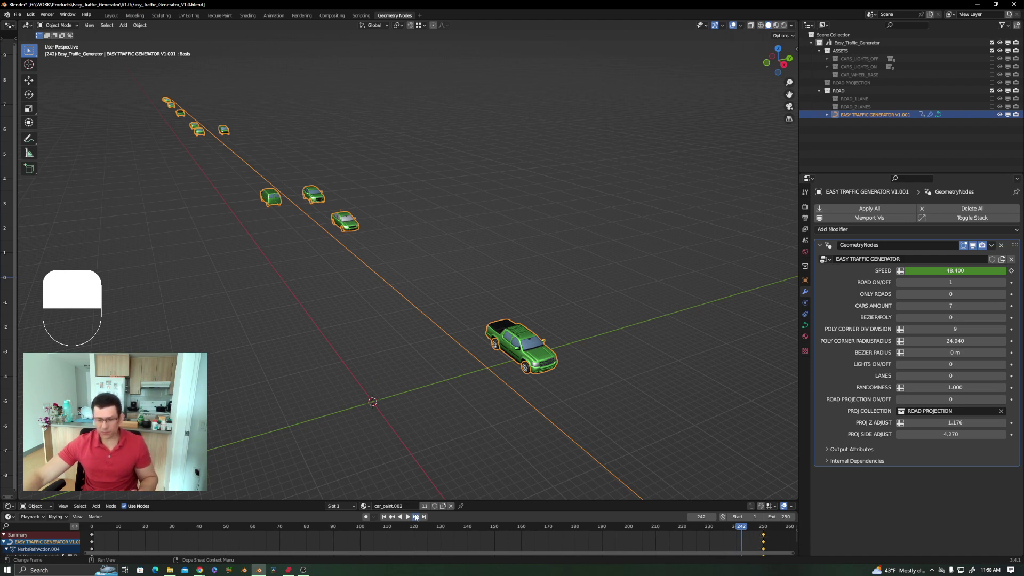
pyautogui.hotkey('shift', 'Right')
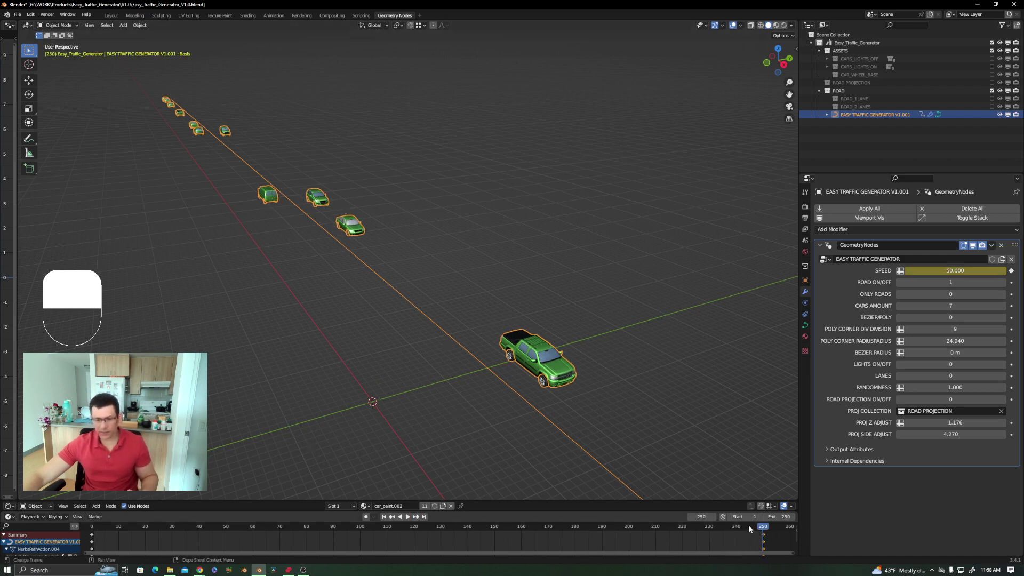
pyautogui.moveTo(748, 528); pyautogui.dragTo(477, 518)
pyautogui.press('space')
pyautogui.press('space')
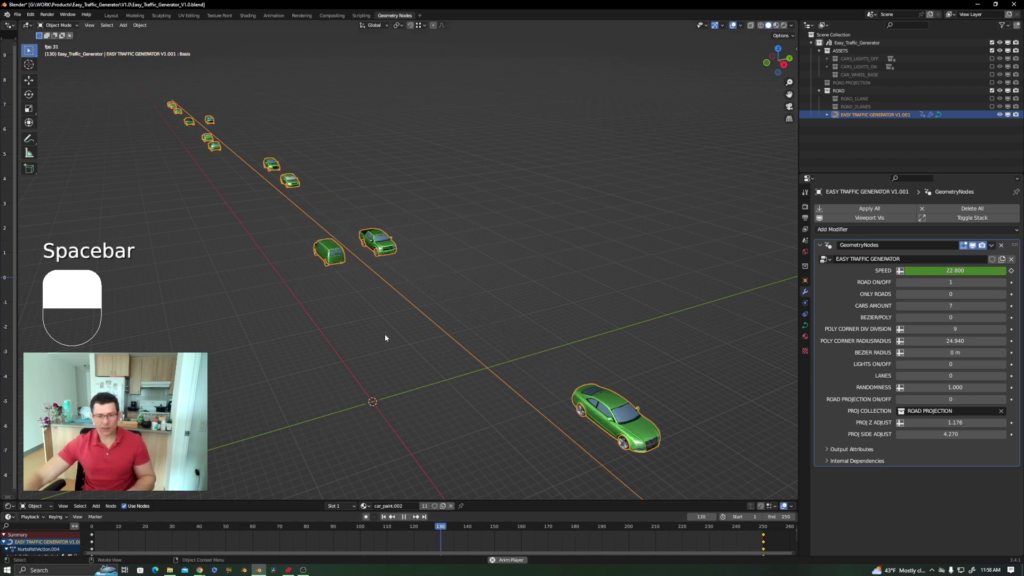
# Delete the speed keyframe at frame 250 and check the traffic animation without it.
pyautogui.click(764, 533)
pyautogui.press('Delete')
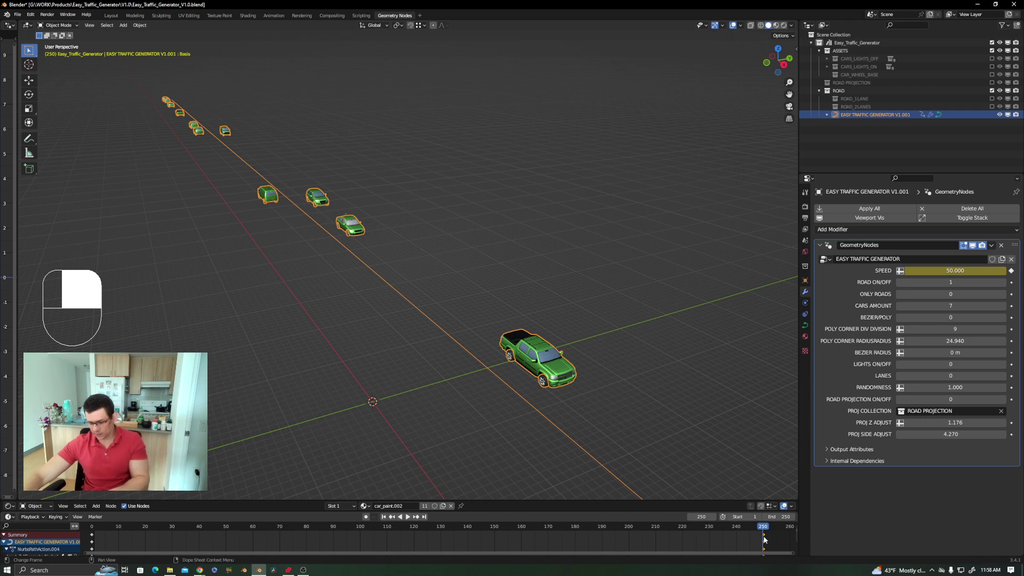
pyautogui.moveTo(756, 527)
pyautogui.mouseDown()
pyautogui.moveTo(316, 536)
pyautogui.moveTo(168, 527)
pyautogui.moveTo(764, 532)
pyautogui.moveTo(751, 532)
pyautogui.mouseUp()
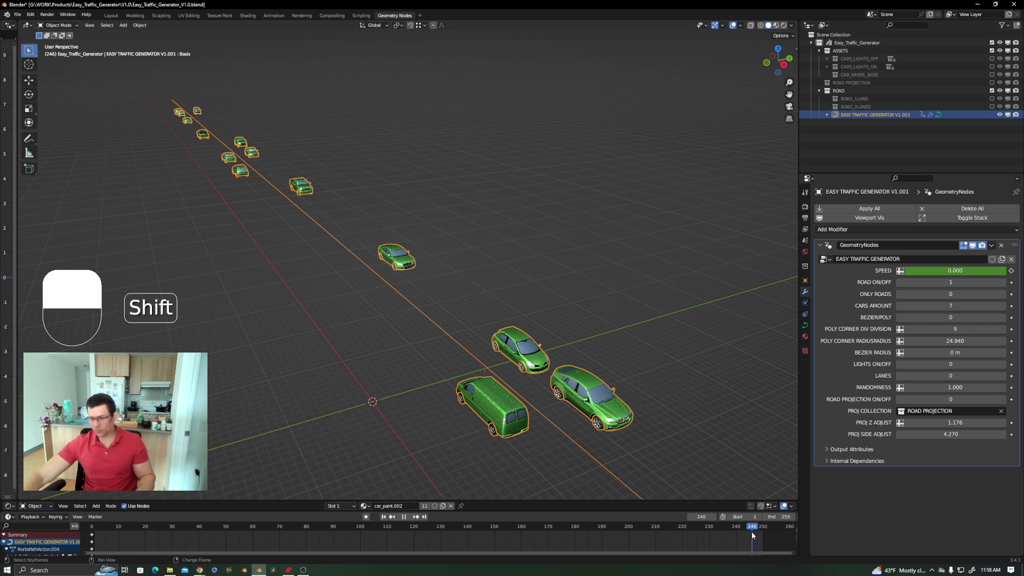
pyautogui.press('space')
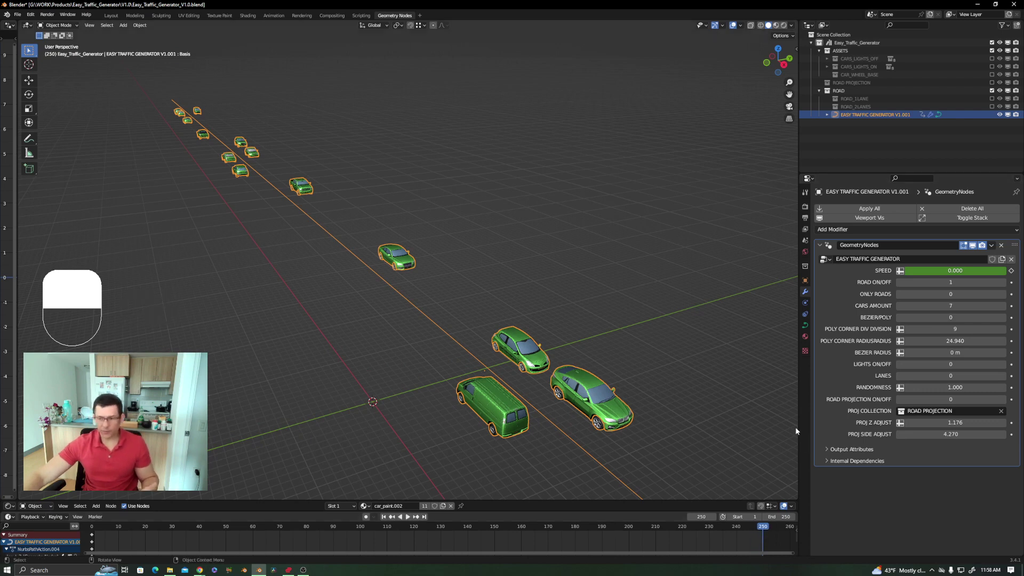
# Set the traffic speed to 101.290 at frame 250, insert a keyframe for it, and play back the faster traffic.
pyautogui.moveTo(927, 268); pyautogui.dragTo(997, 268)
pyautogui.rightClick(907, 270)
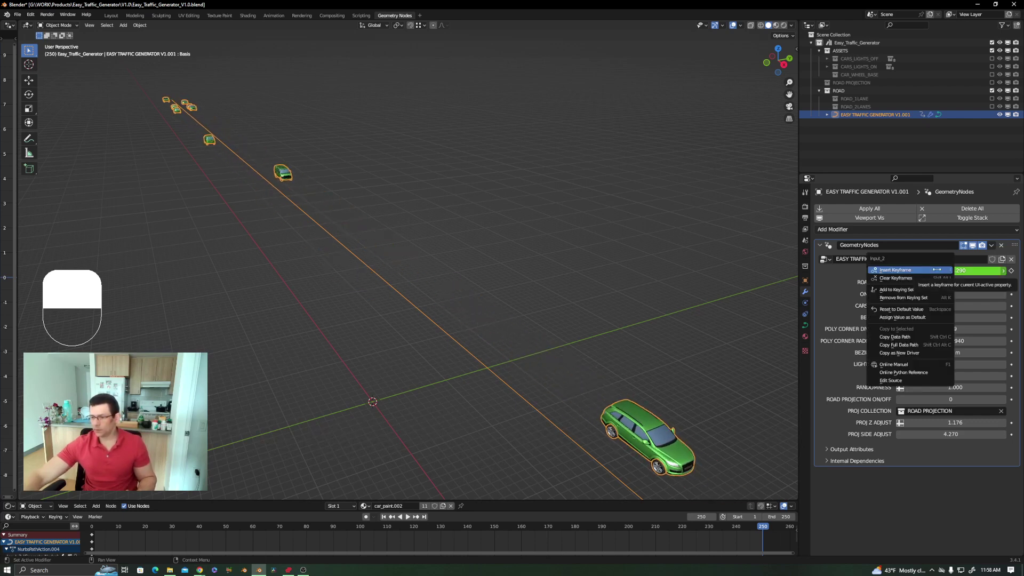
pyautogui.click(901, 262)
pyautogui.press('space')
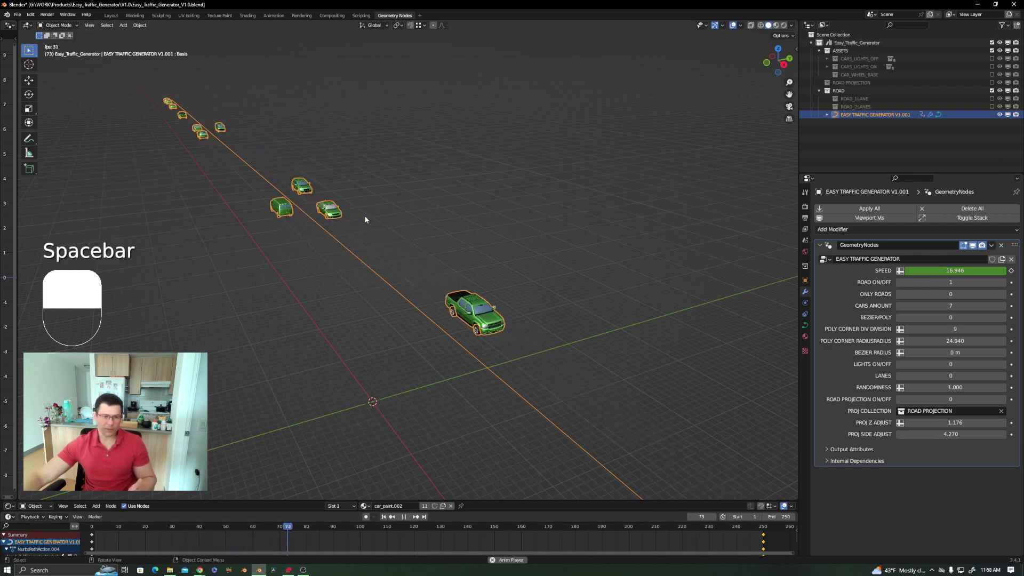
pyautogui.press('space')
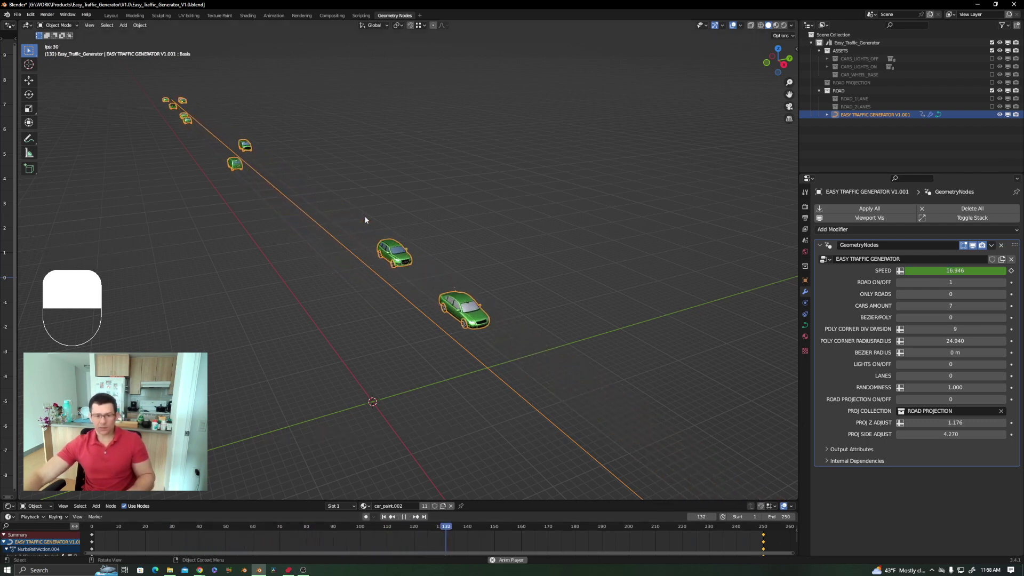
pyautogui.scroll(2, 424, 293)
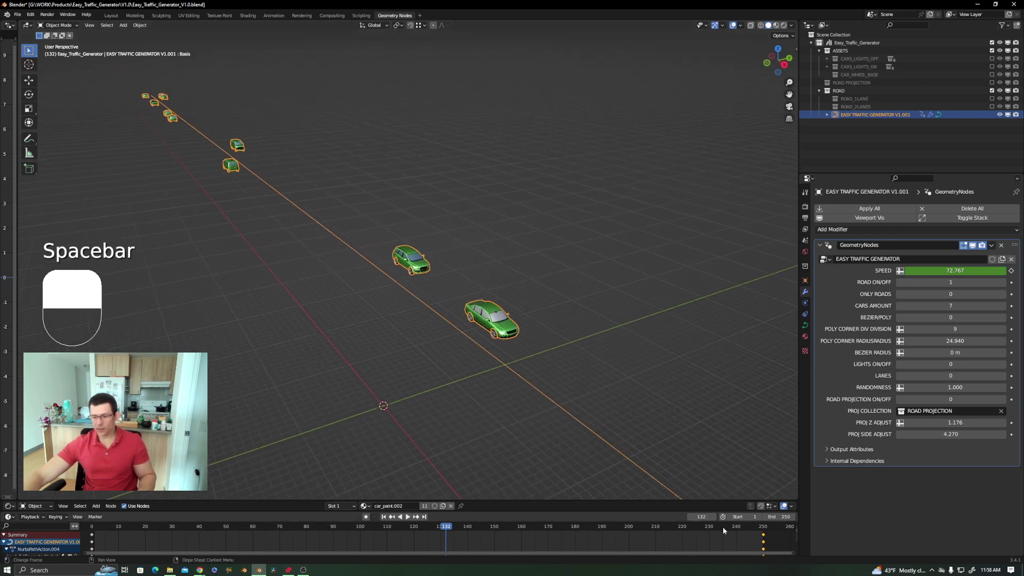
# Move the frame 250 speed keyframe well past the end of the frame range and play back the slower traffic.
pyautogui.rightClick(764, 539)
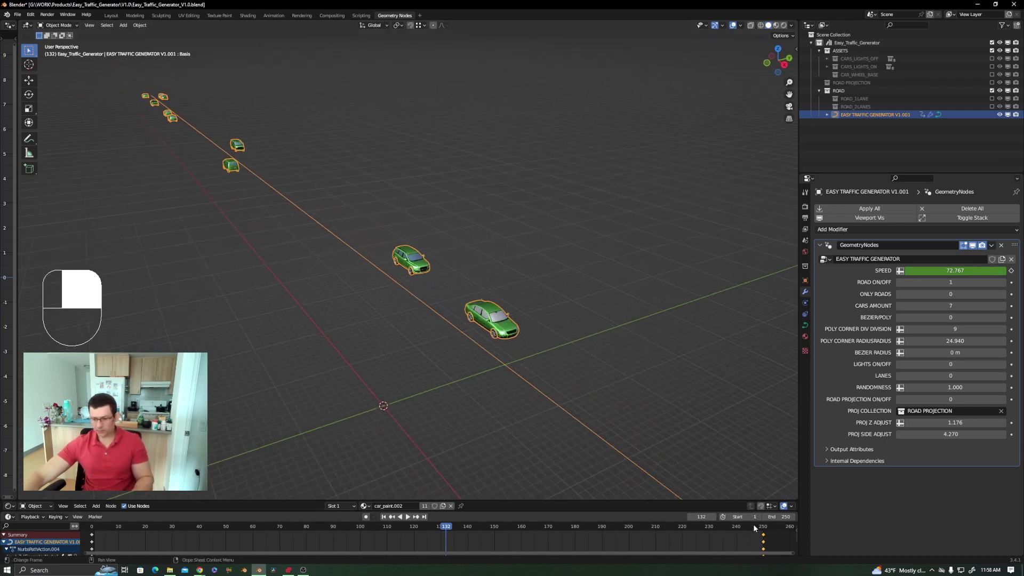
pyautogui.press('g')
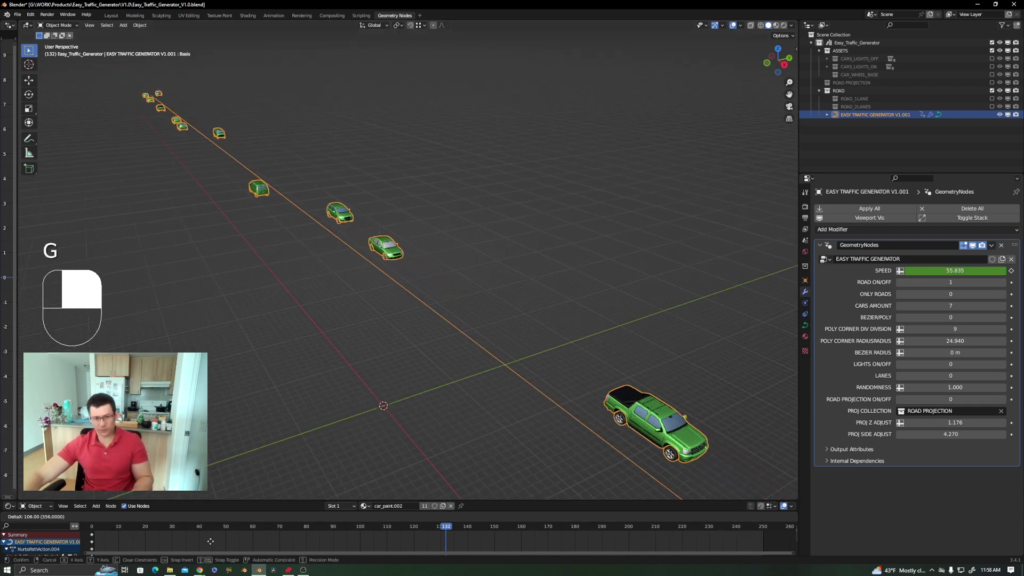
pyautogui.rightClick(376, 549)
pyautogui.press('space')
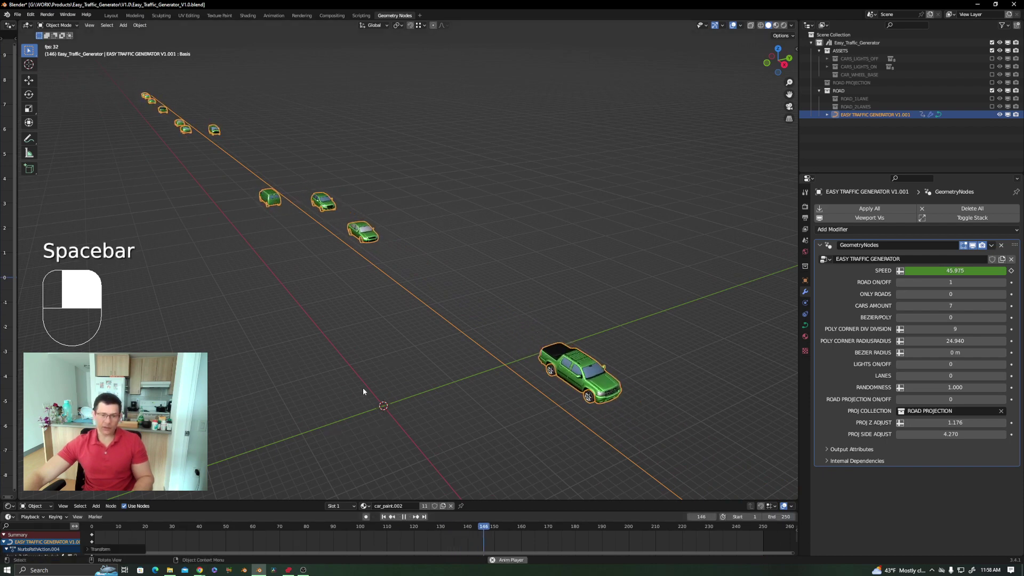
pyautogui.press('space')
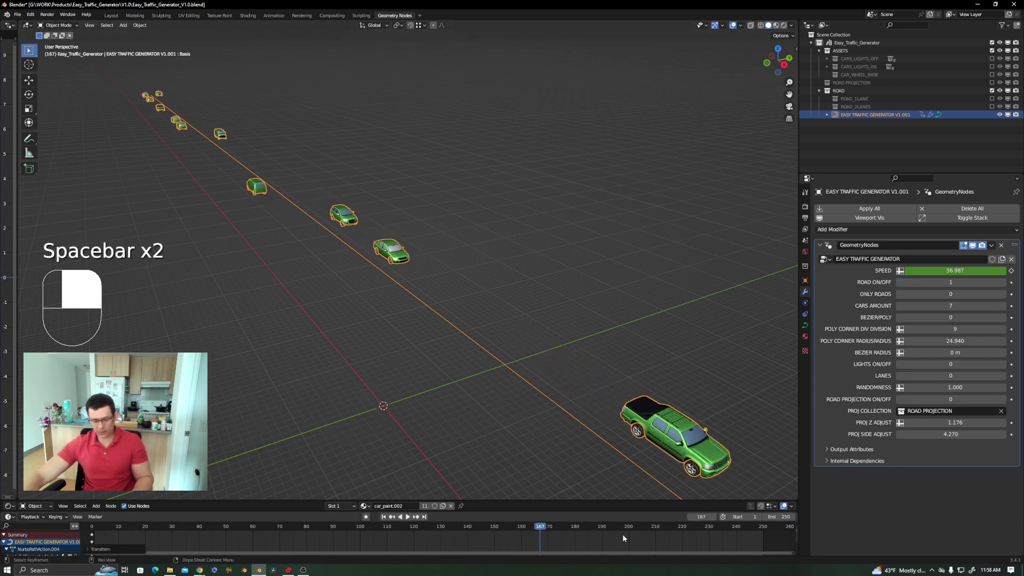
# Move the ending speed keyframe back to frame 132 and play back the faster traffic.
pyautogui.press('g')
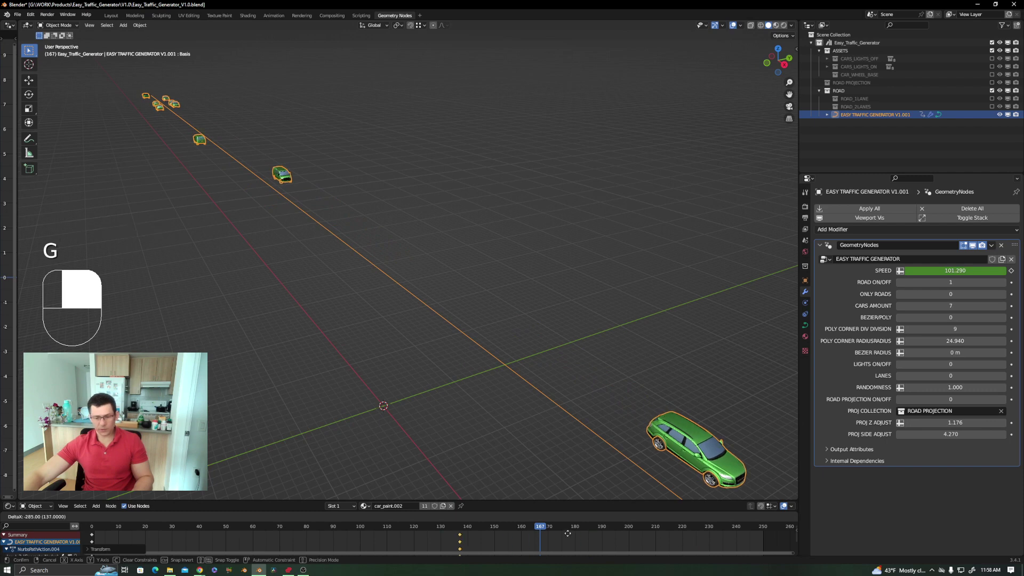
pyautogui.click(485, 529)
pyautogui.press('space')
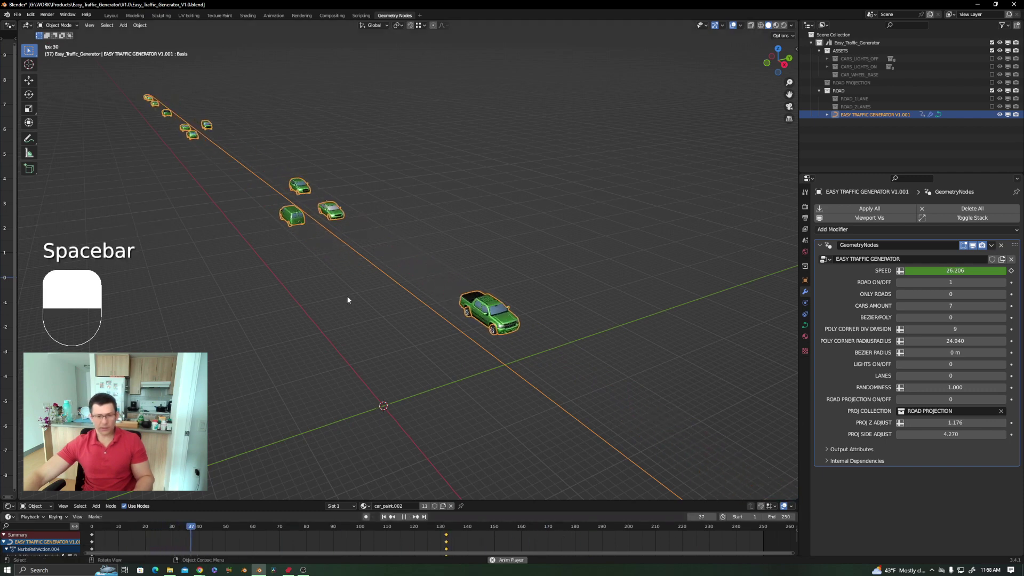
pyautogui.press('space')
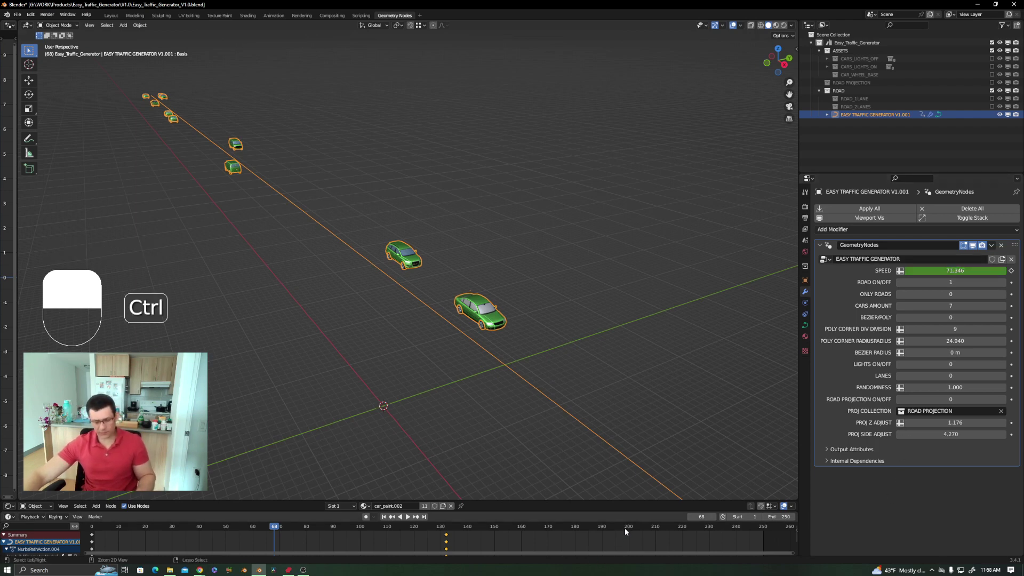
# Undo the speed keyframe moves and play back the traffic animation in short stretches.
pyautogui.hotkey('ctrl', 'z')
pyautogui.hotkey('ctrl', 'z')
pyautogui.hotkey('ctrl', 'z')
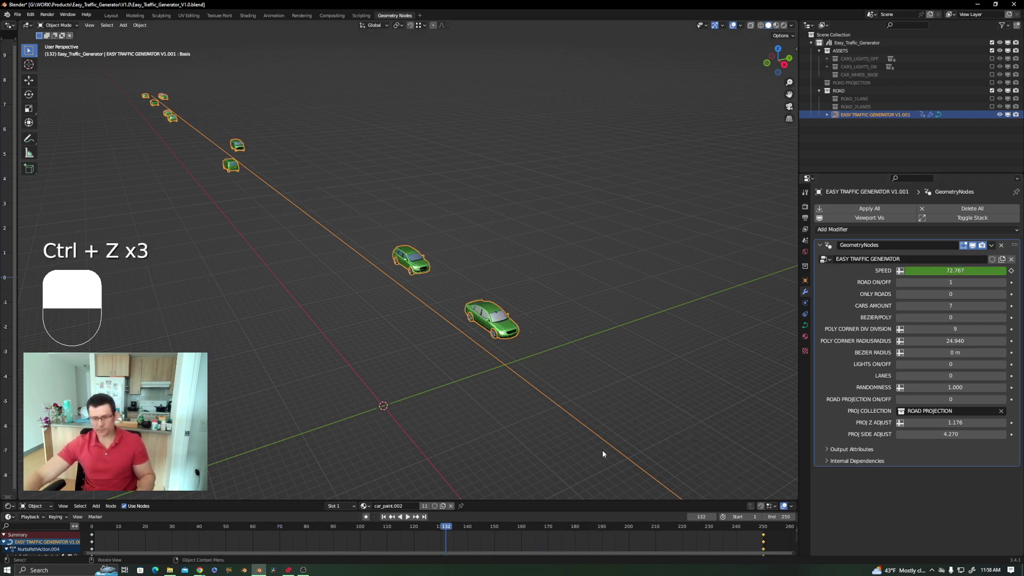
pyautogui.press('space')
pyautogui.press('space')
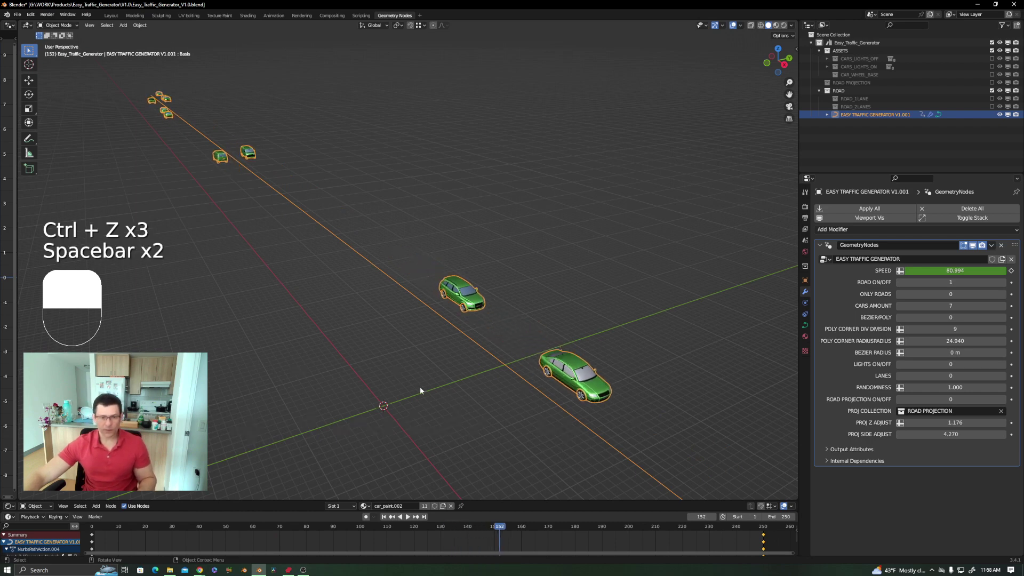
pyautogui.press('space')
pyautogui.press('space')
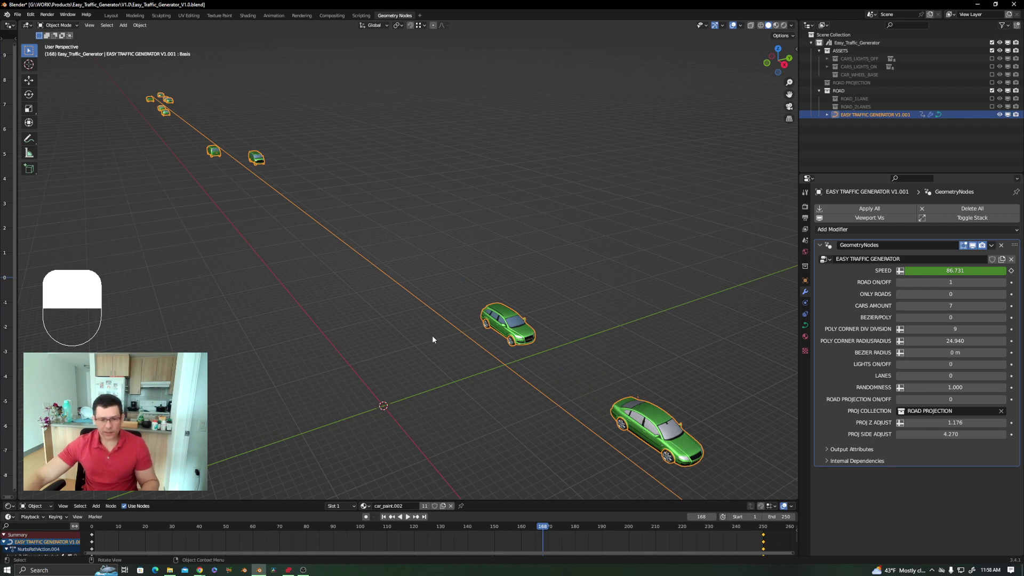
# Set the traffic generator's ROAD ON/OFF value to 0 to display the road under the cars.
pyautogui.scroll(-1, 432, 335)
pyautogui.keyDown('shift'); pyautogui.moveTo(432, 340); pyautogui.dragTo(448, 322, button='middle'); pyautogui.keyUp('shift')
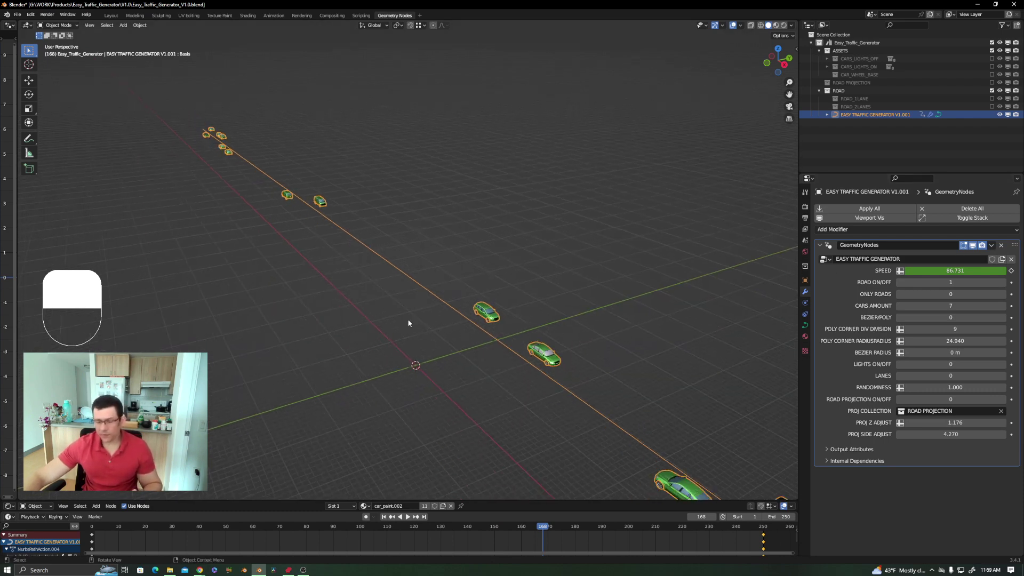
pyautogui.keyDown('shift'); pyautogui.moveTo(329, 276); pyautogui.dragTo(320, 283, button='middle'); pyautogui.keyUp('shift')
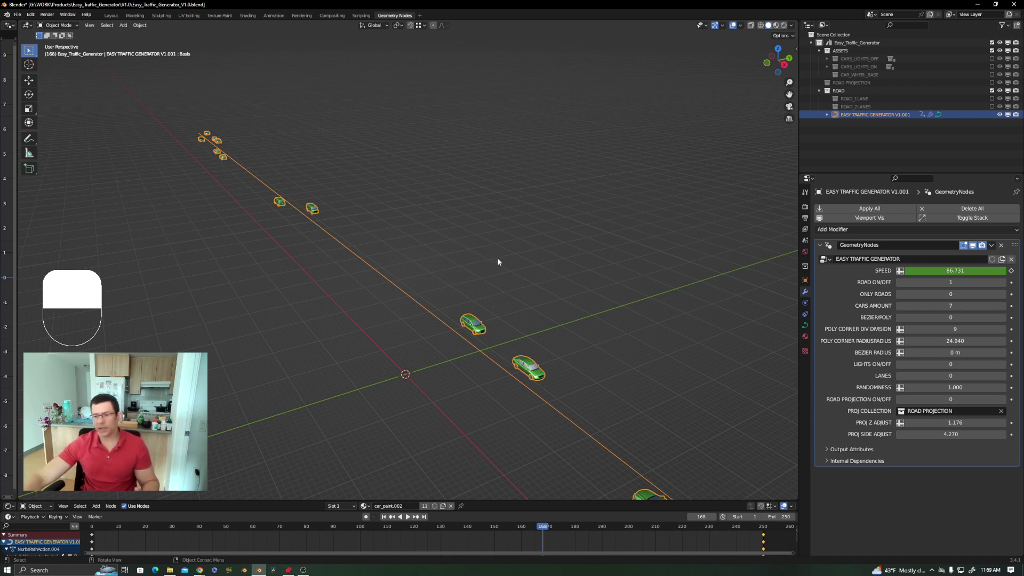
pyautogui.click(907, 283)
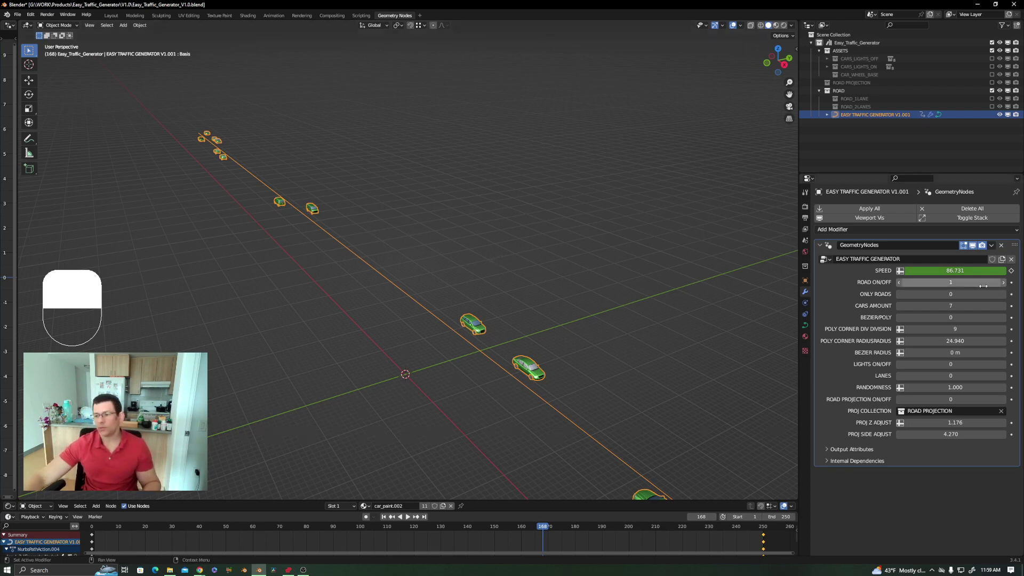
pyautogui.write('0')
pyautogui.press('Return')
# Switch the viewport to Rendered shading and deselect the traffic generator to inspect the road and cars.
pyautogui.moveTo(542, 316); pyautogui.dragTo(468, 297, button='middle')
pyautogui.press('z')
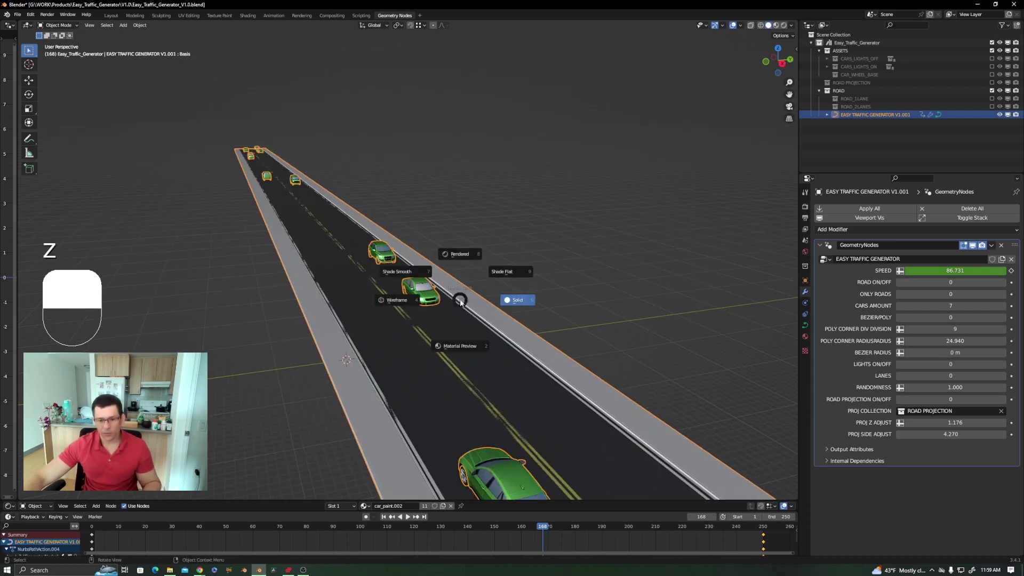
pyautogui.click(467, 263)
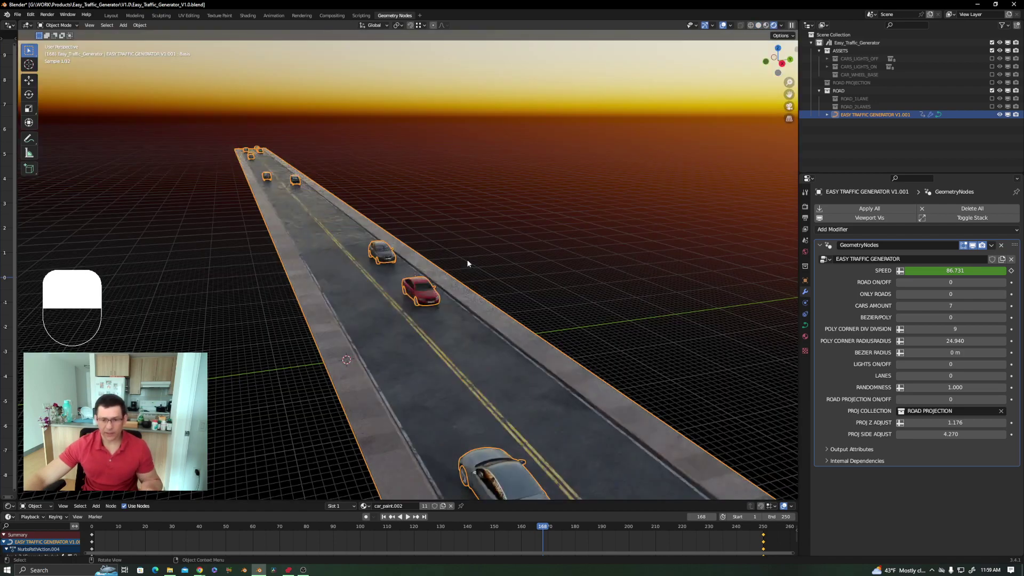
pyautogui.click(506, 236)
pyautogui.moveTo(458, 268); pyautogui.dragTo(495, 338, button='middle')
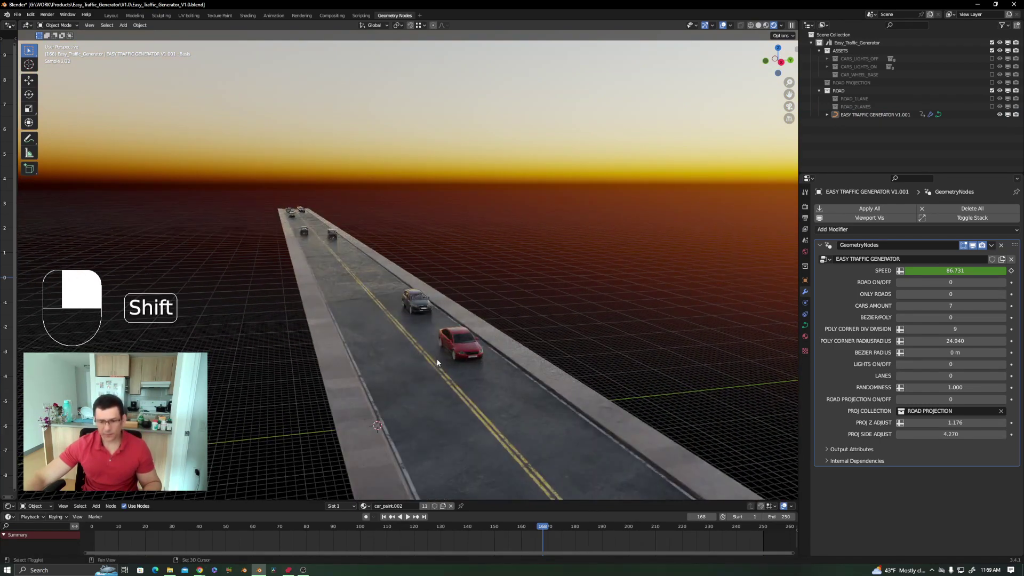
# Preview the car lights with LIGHTS ON/OFF at 1 and the other road layout with LANES at 1, returning each to 0.
pyautogui.keyDown('shift'); pyautogui.moveTo(437, 363); pyautogui.dragTo(434, 322, button='middle'); pyautogui.keyUp('shift')
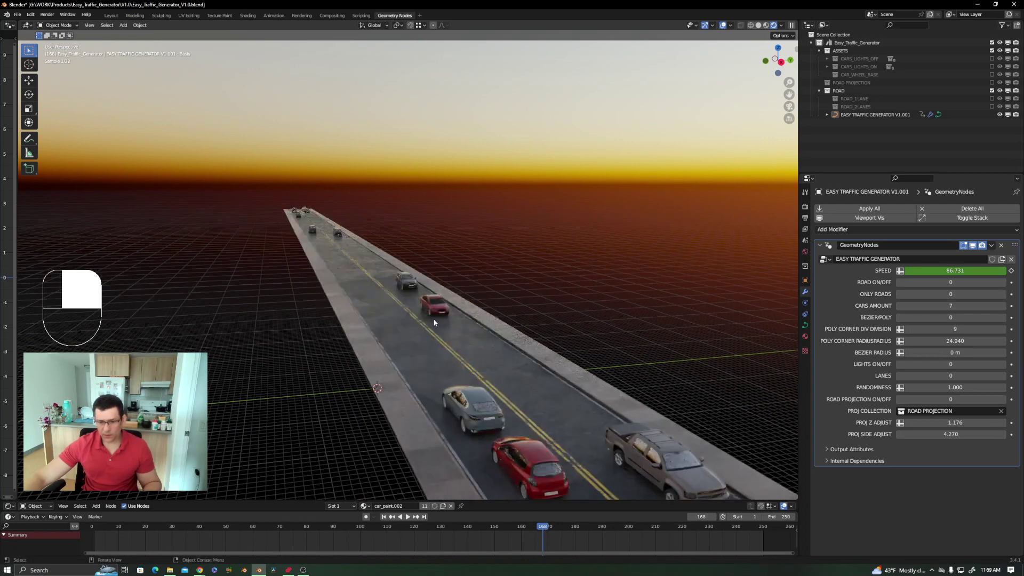
pyautogui.scroll(1, 456, 319)
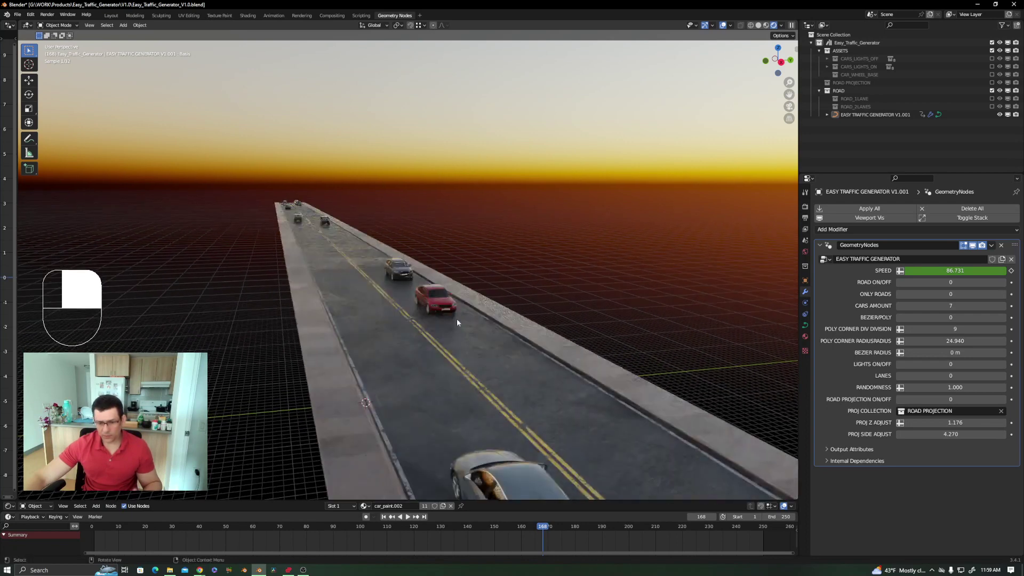
pyautogui.click(1004, 366)
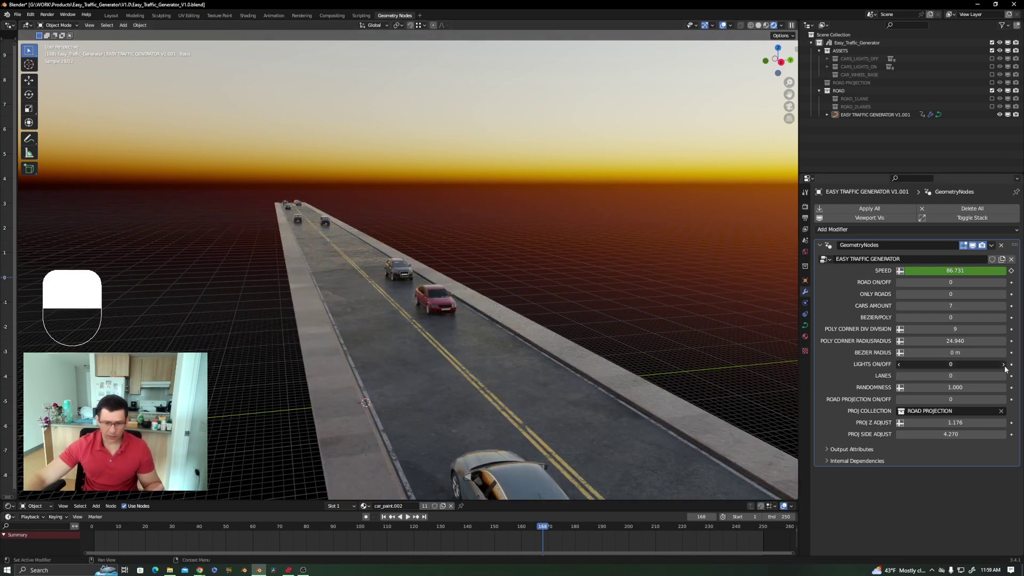
pyautogui.moveTo(1005, 368); pyautogui.dragTo(1006, 368)
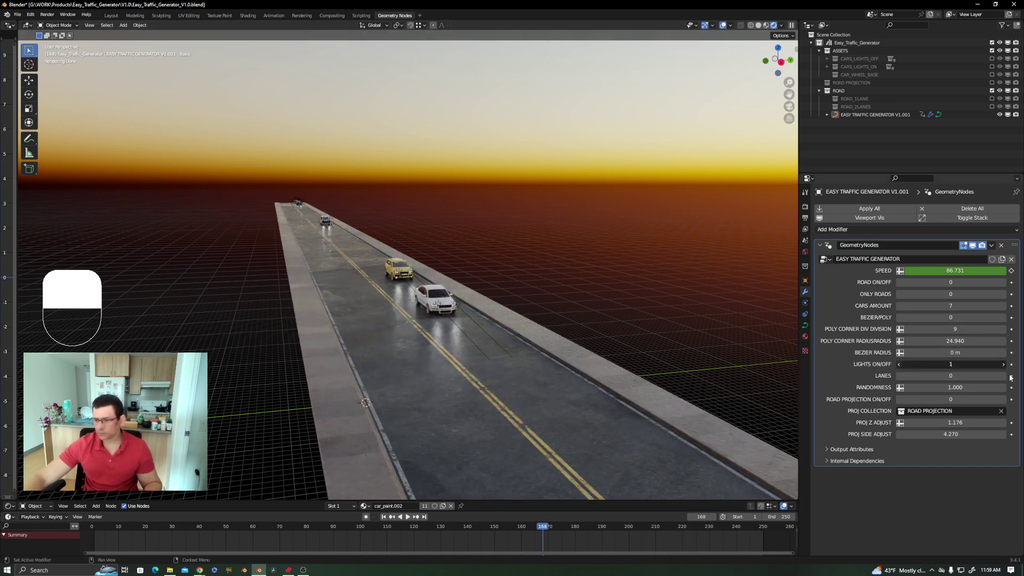
pyautogui.press('BackSpace')
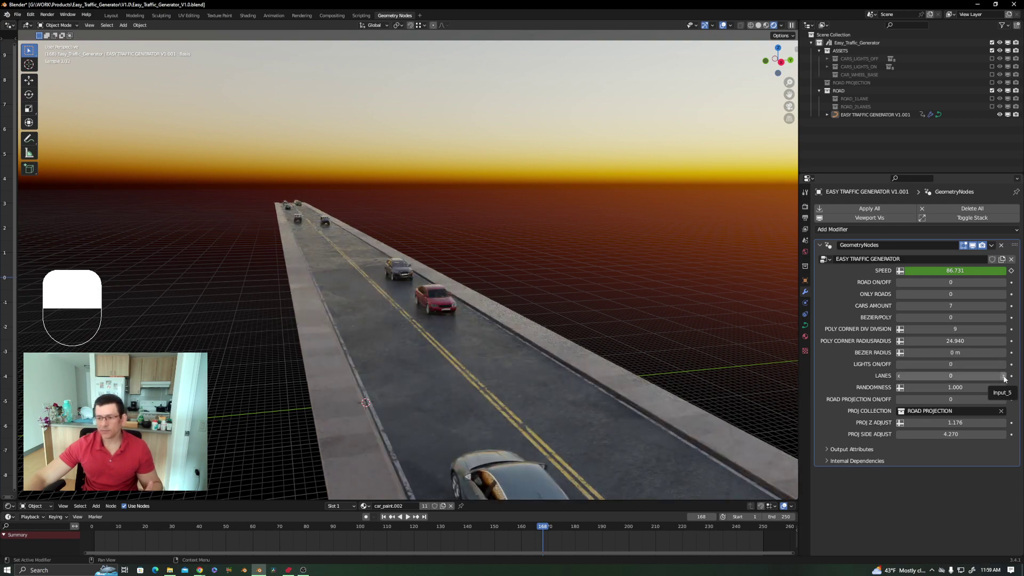
pyautogui.click(1003, 376)
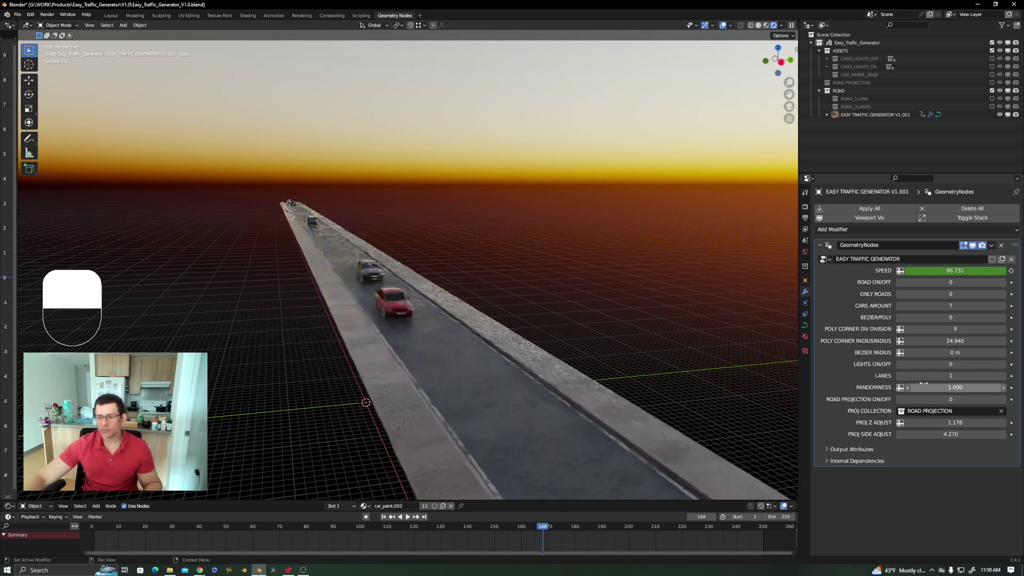
pyautogui.click(901, 376)
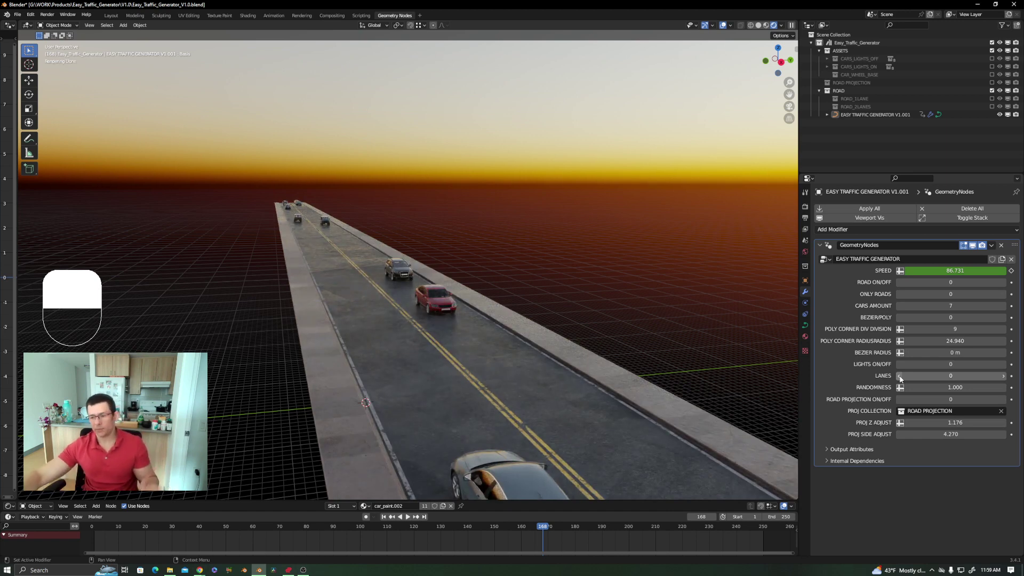
# Switch the viewport to Solid shading and set ONLY ROADS to 1 to show the road without cars.
pyautogui.press('z')
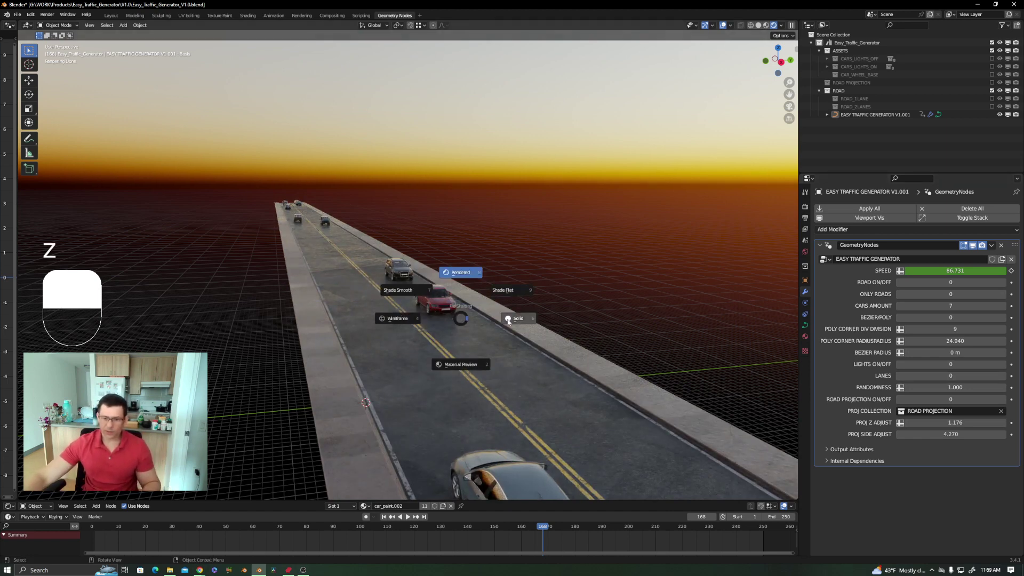
pyautogui.click(506, 320)
pyautogui.moveTo(404, 292); pyautogui.dragTo(436, 306, button='middle')
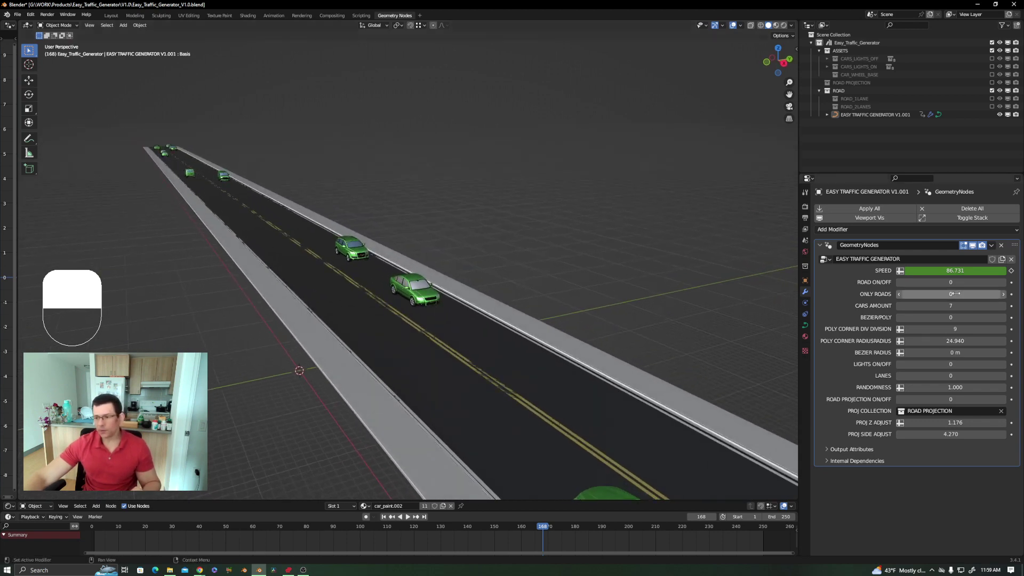
pyautogui.click(1003, 295)
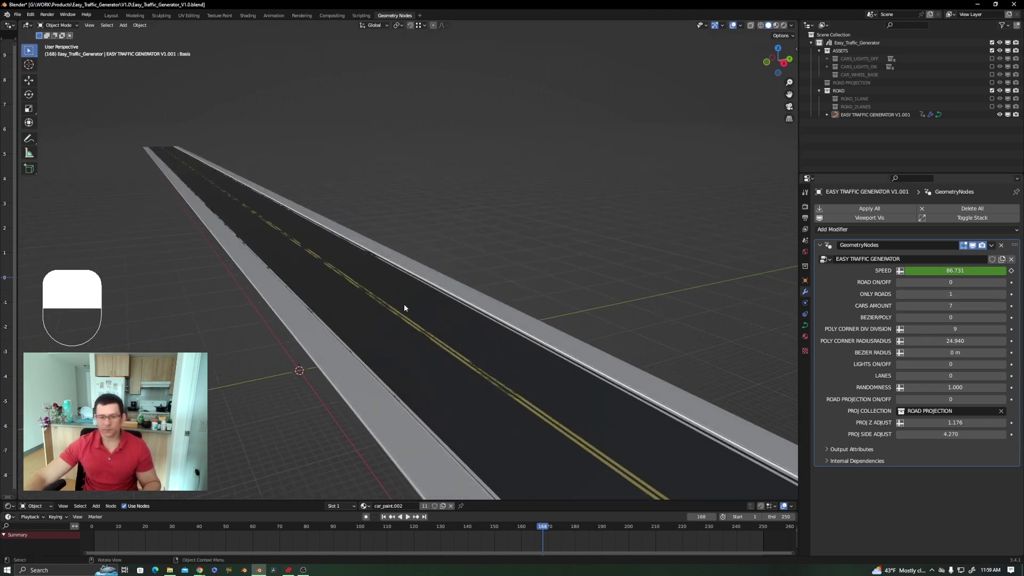
pyautogui.moveTo(413, 286); pyautogui.dragTo(409, 288, button='middle')
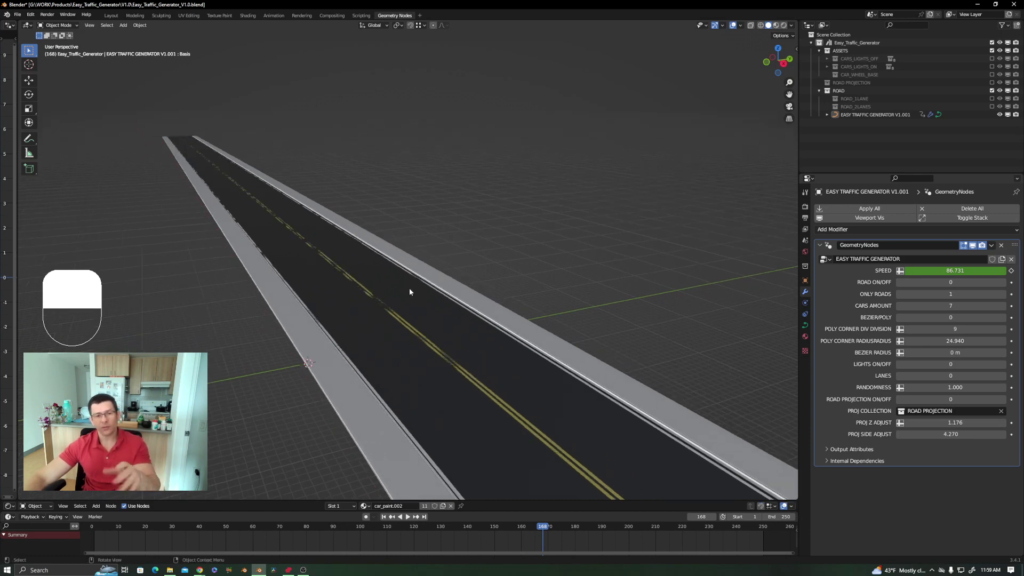
# Duplicate the traffic generator slightly upward along Z and set the copy's ROAD ON/OFF to 1 and ONLY ROADS to 0.
pyautogui.click(410, 292)
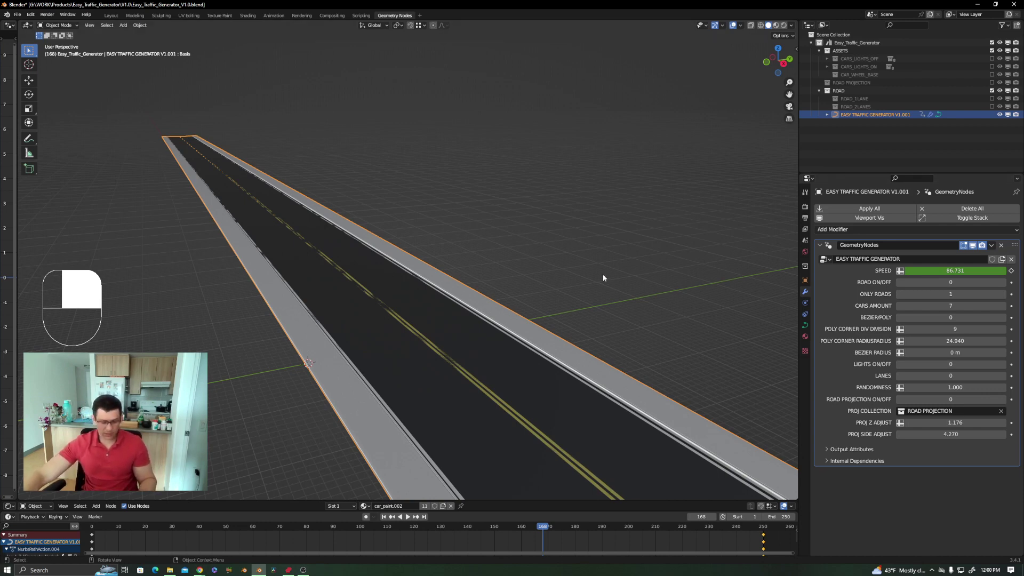
pyautogui.hotkey('shift', 'd')
pyautogui.press('z')
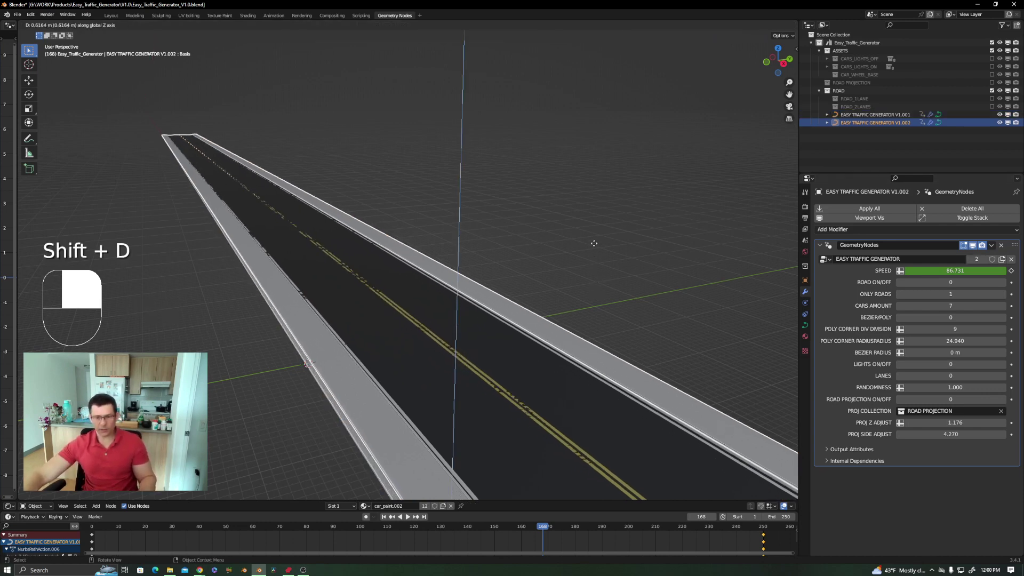
pyautogui.rightClick(606, 106)
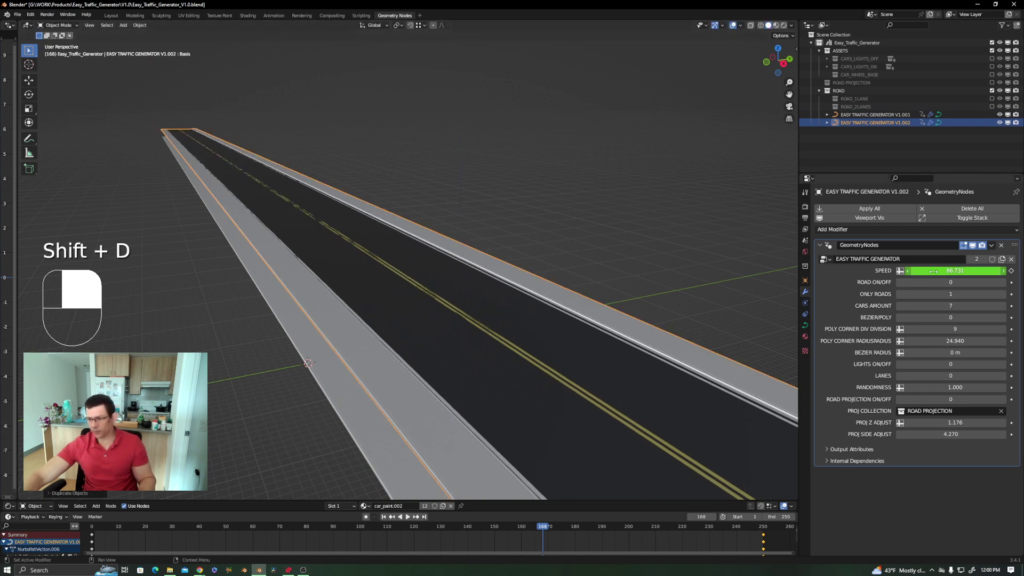
pyautogui.moveTo(937, 283)
pyautogui.mouseDown()
pyautogui.moveTo(950, 284)
pyautogui.moveTo(928, 295)
pyautogui.mouseUp()
pyautogui.moveTo(418, 281); pyautogui.dragTo(410, 278, button='middle')
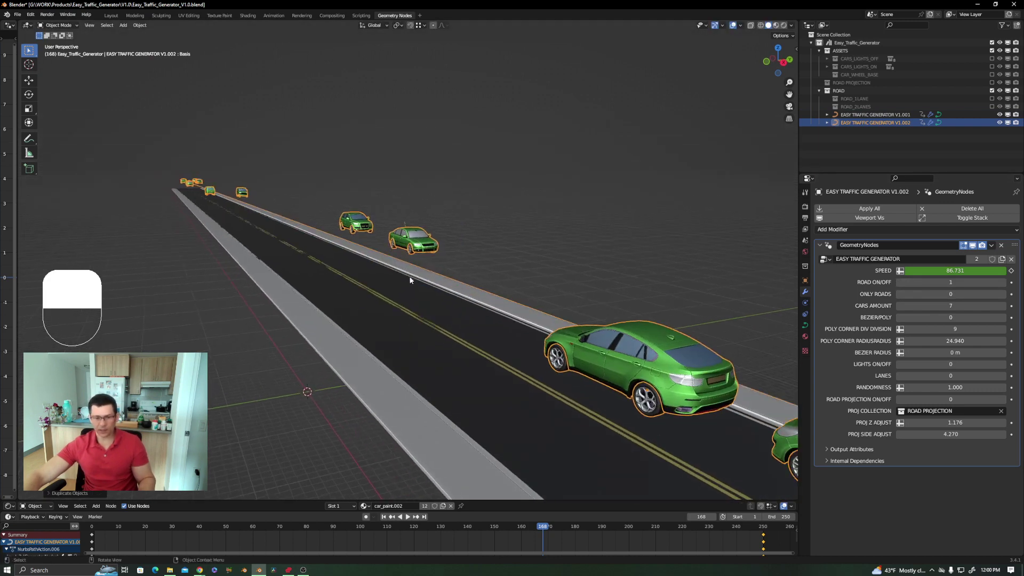
# Convert the original roads-only traffic generator to a mesh.
pyautogui.click(405, 285)
pyautogui.rightClick(448, 349)
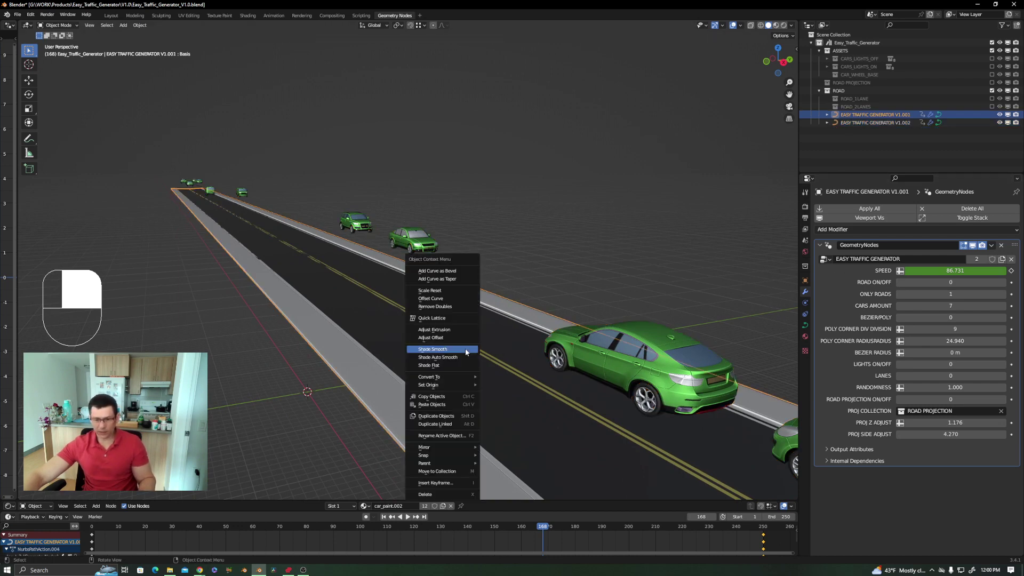
pyautogui.moveTo(436, 377)
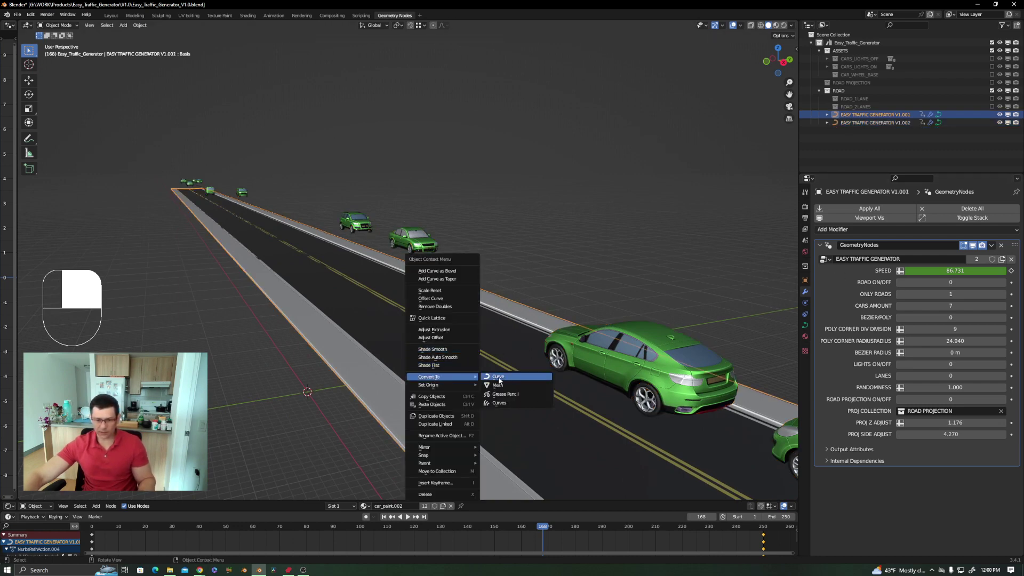
pyautogui.click(513, 387)
# Select a patch of sidewalk vertices on the converted road mesh and try moving it in Edit Mode.
pyautogui.press('Tab')
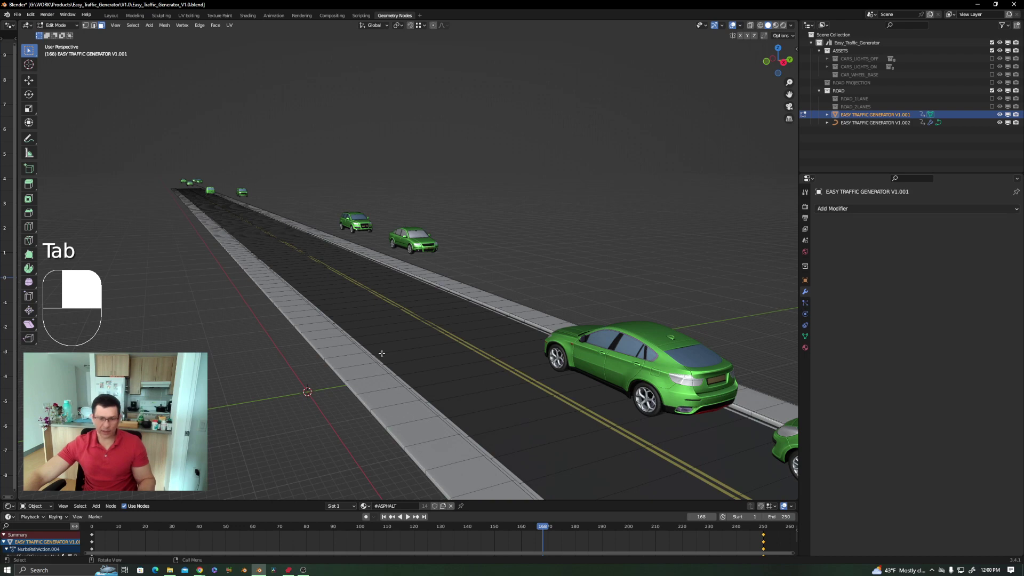
pyautogui.press('1')
pyautogui.moveTo(410, 339); pyautogui.dragTo(306, 376)
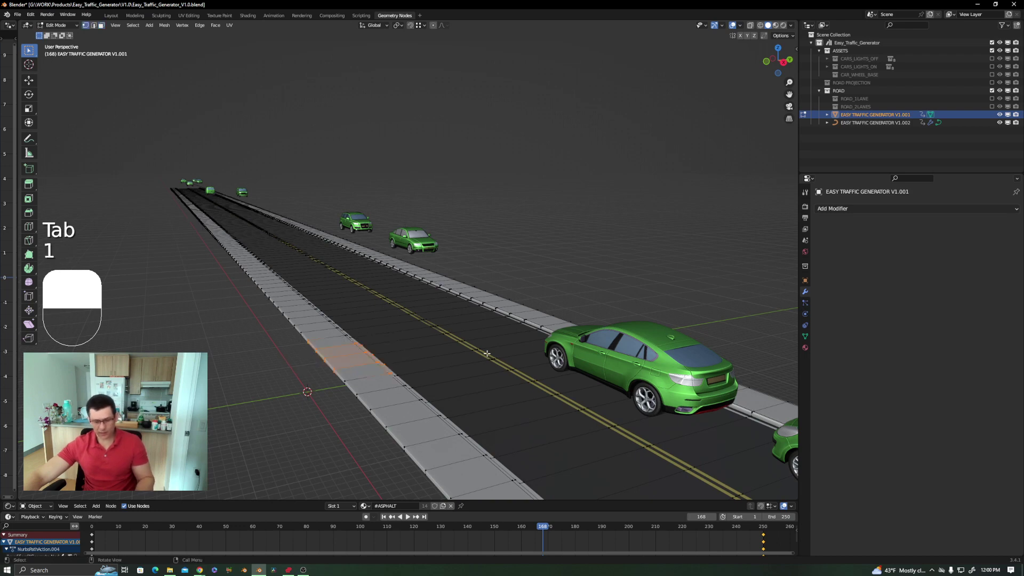
pyautogui.press('g')
pyautogui.rightClick(501, 220)
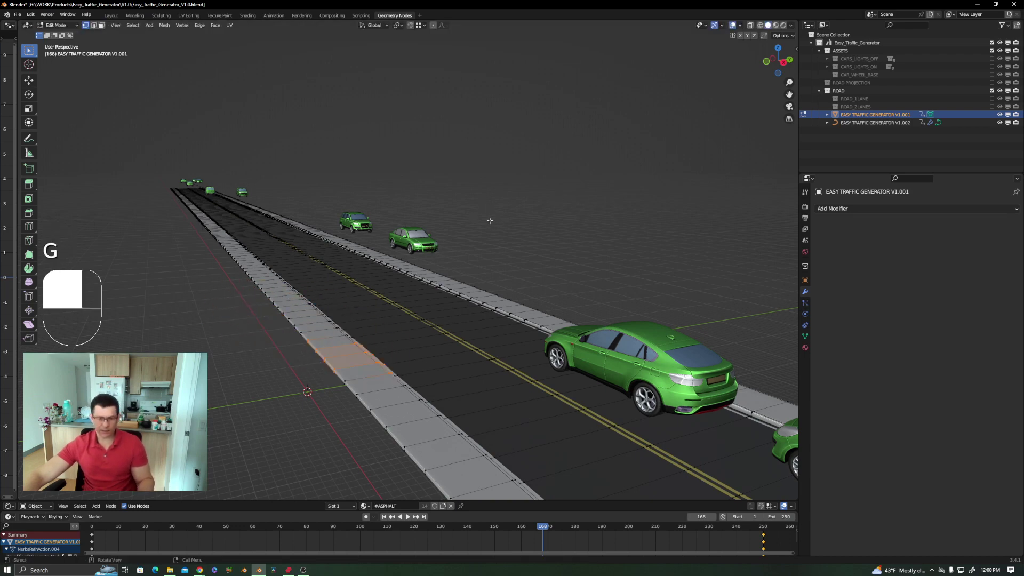
pyautogui.press('Tab')
# Set ROAD ON/OFF to 0 on the duplicated traffic generator to display its road.
pyautogui.click(401, 242)
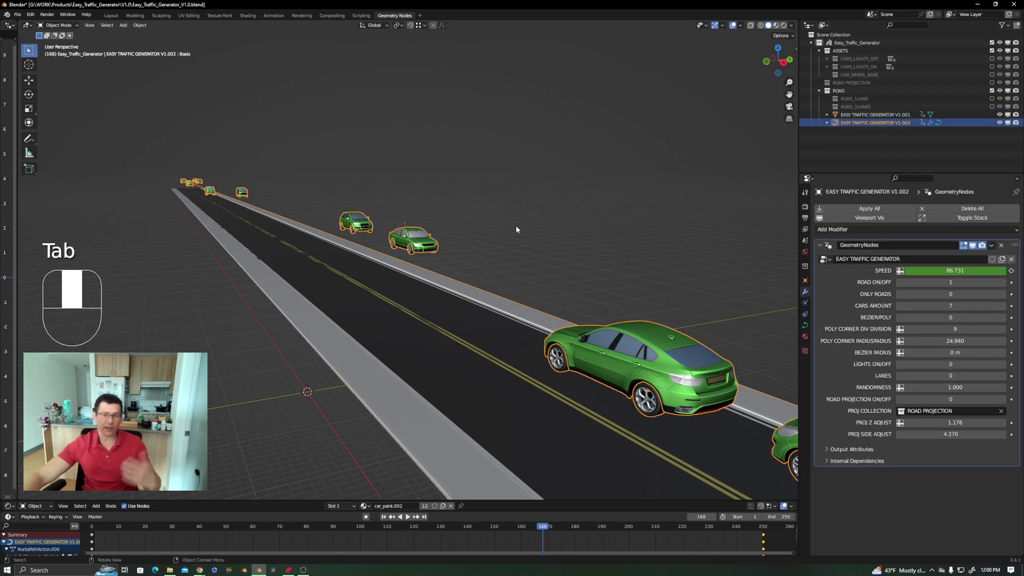
pyautogui.click(1005, 283)
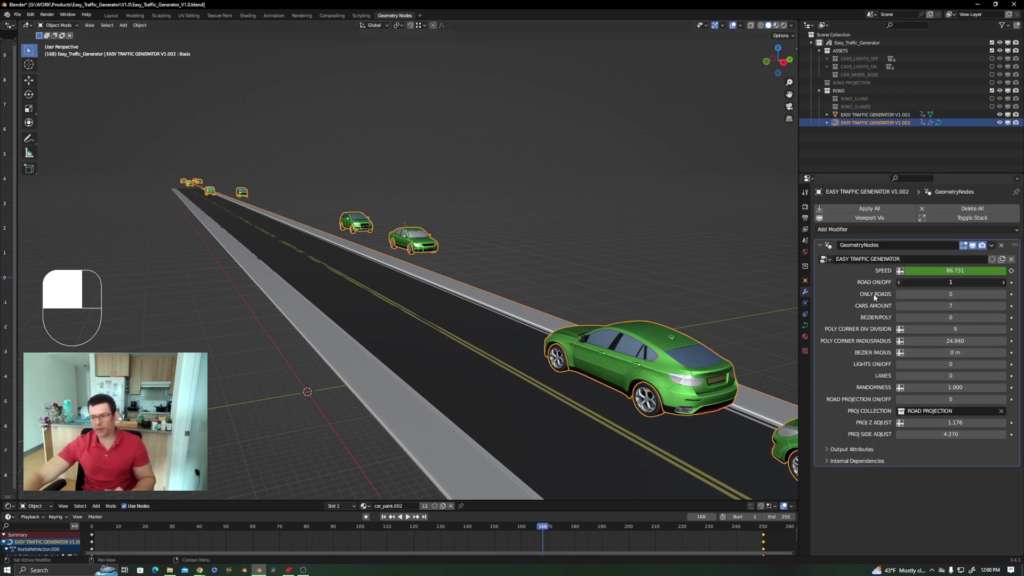
pyautogui.click(899, 282)
# Delete the converted road mesh, keeping the duplicated traffic generator.
pyautogui.click(398, 422)
pyautogui.press('Delete')
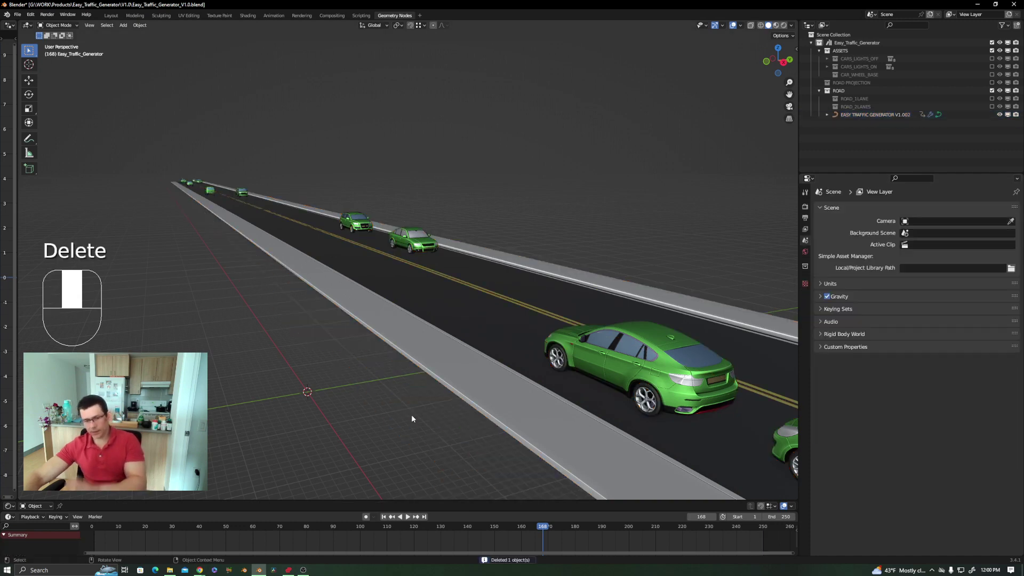
pyautogui.moveTo(395, 323); pyautogui.dragTo(346, 291, button='middle')
# In top view, extrude the road curve's positive-X end at a right angle along positive Y and set BEZIER/POLY to 1.
pyautogui.click(497, 342)
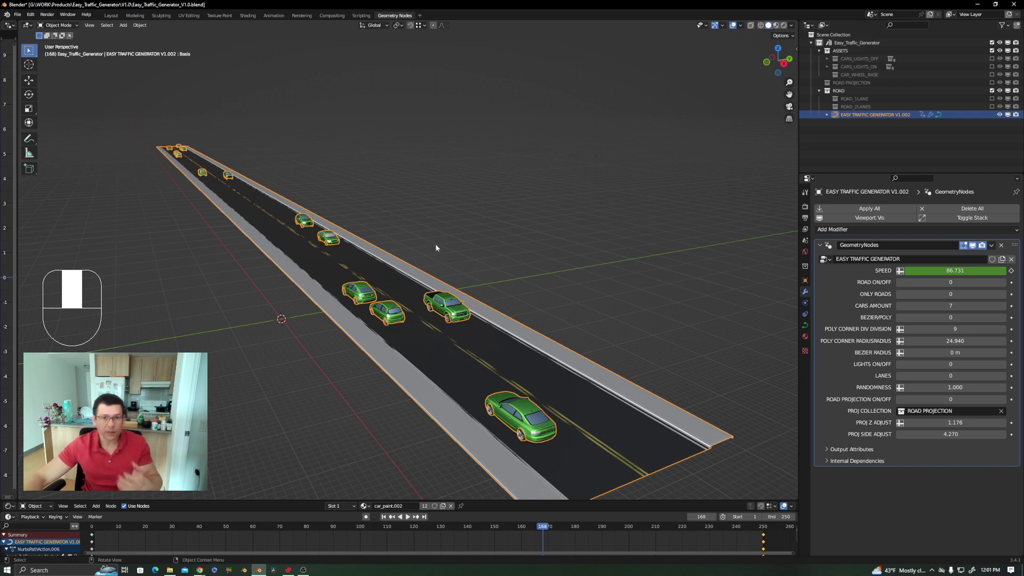
pyautogui.moveTo(349, 267); pyautogui.dragTo(476, 271, button='middle')
pyautogui.scroll(-6, 382, 318)
pyautogui.scroll(-3, 581, 276)
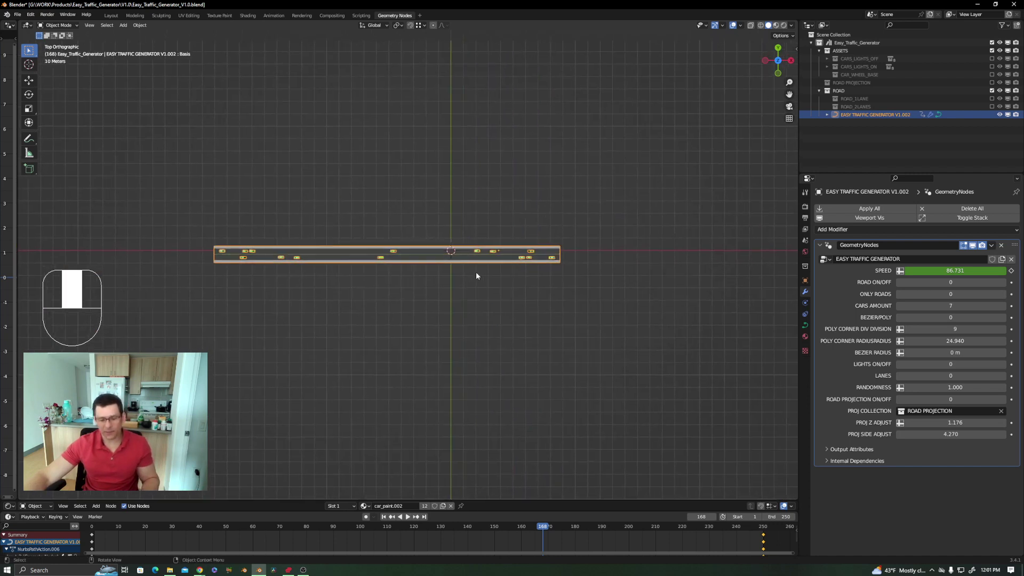
pyautogui.press('Tab')
pyautogui.click(560, 254)
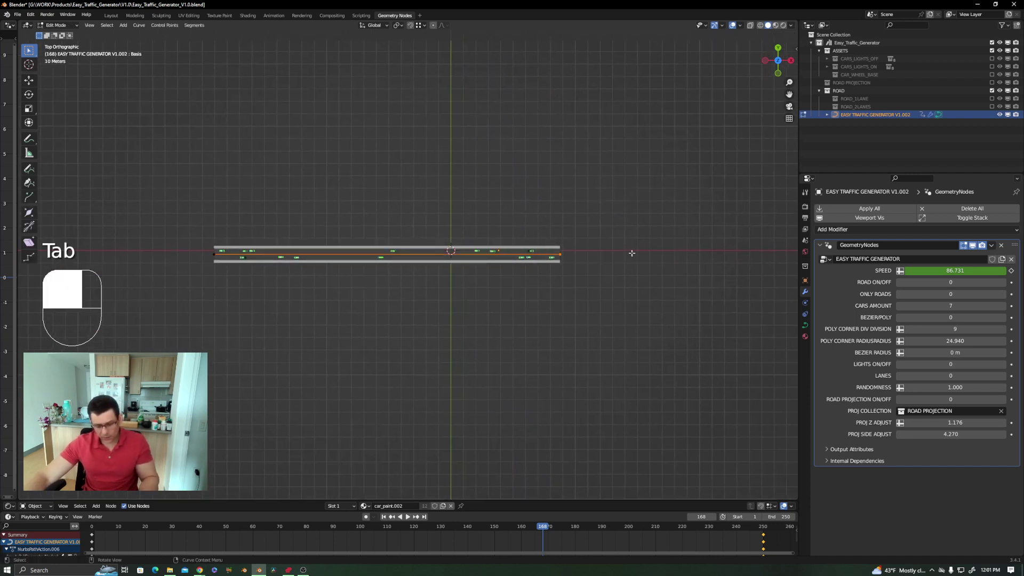
pyautogui.press('e')
pyautogui.click(632, 79)
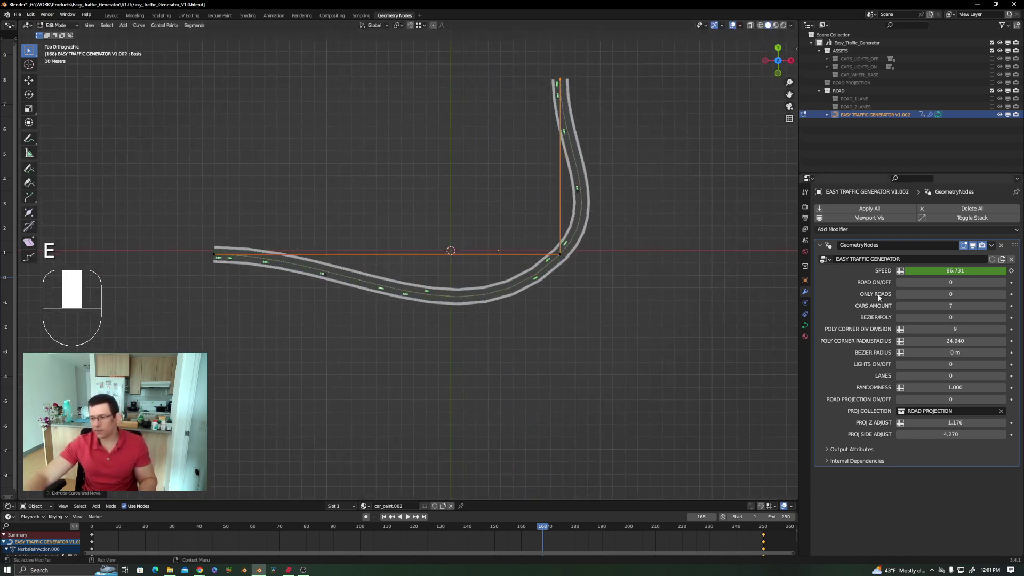
pyautogui.click(1006, 318)
pyautogui.keyDown('shift'); pyautogui.moveTo(585, 180); pyautogui.dragTo(581, 255, button='middle'); pyautogui.keyUp('shift')
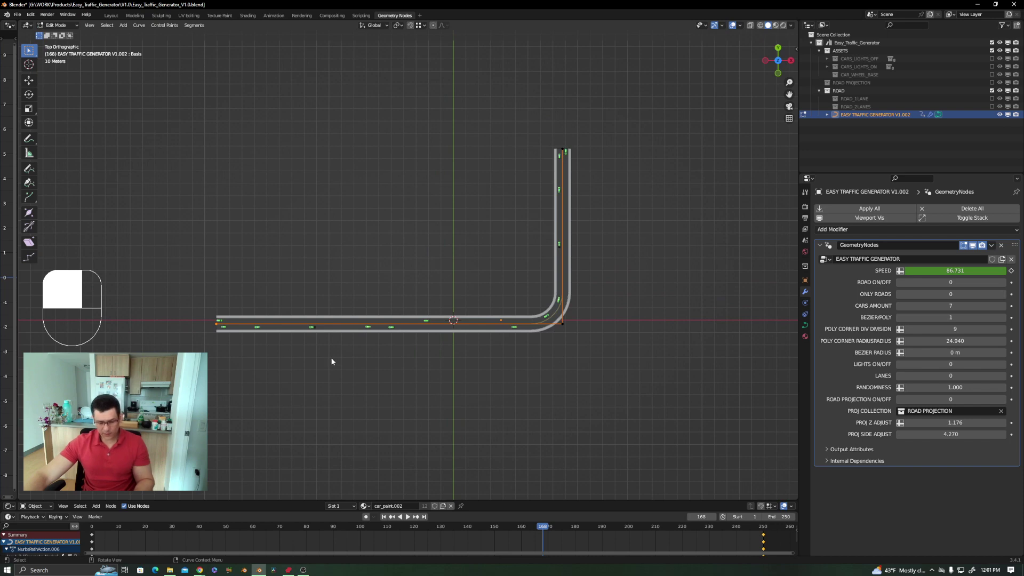
# Move the curve's opposite end inward along X, extrude it along positive Y into a U-shaped road, and leave Edit Mode.
pyautogui.press('g')
pyautogui.click(447, 359)
pyautogui.press('e')
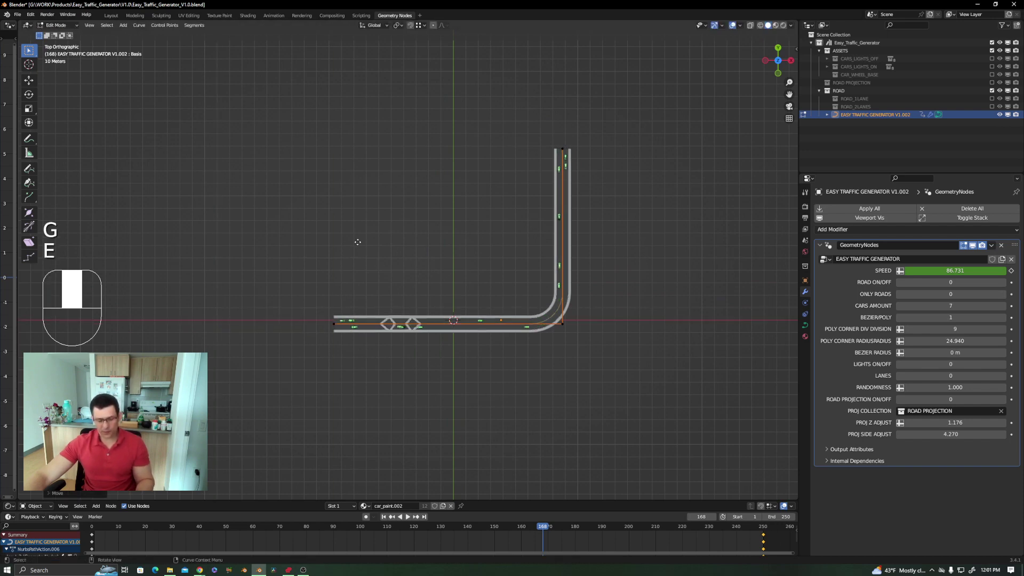
pyautogui.click(402, 93)
pyautogui.keyDown('shift'); pyautogui.moveTo(571, 249); pyautogui.dragTo(490, 219, button='middle'); pyautogui.keyUp('shift')
pyautogui.scroll(2, 499, 240)
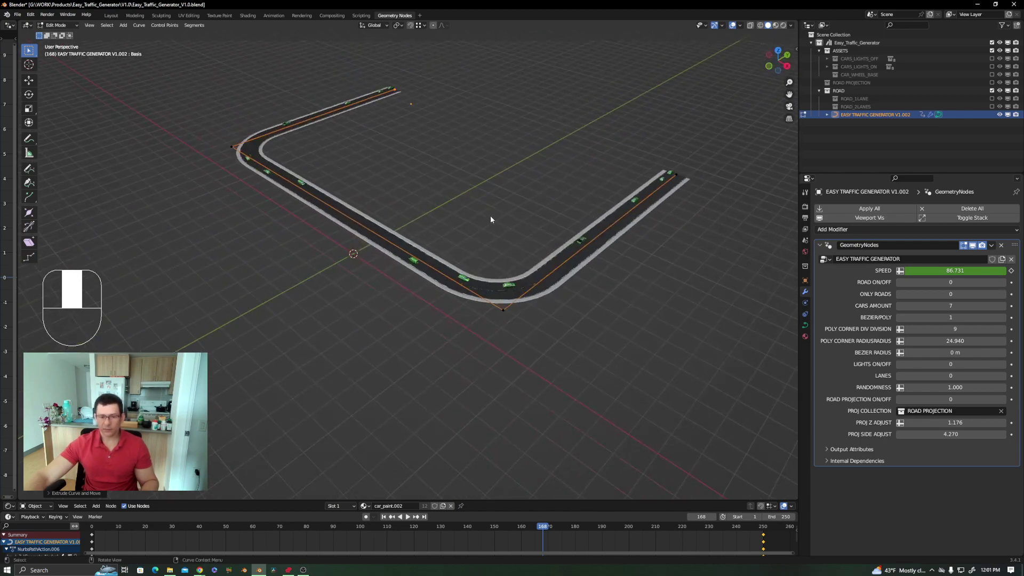
pyautogui.scroll(2, 539, 254)
pyautogui.press('Tab')
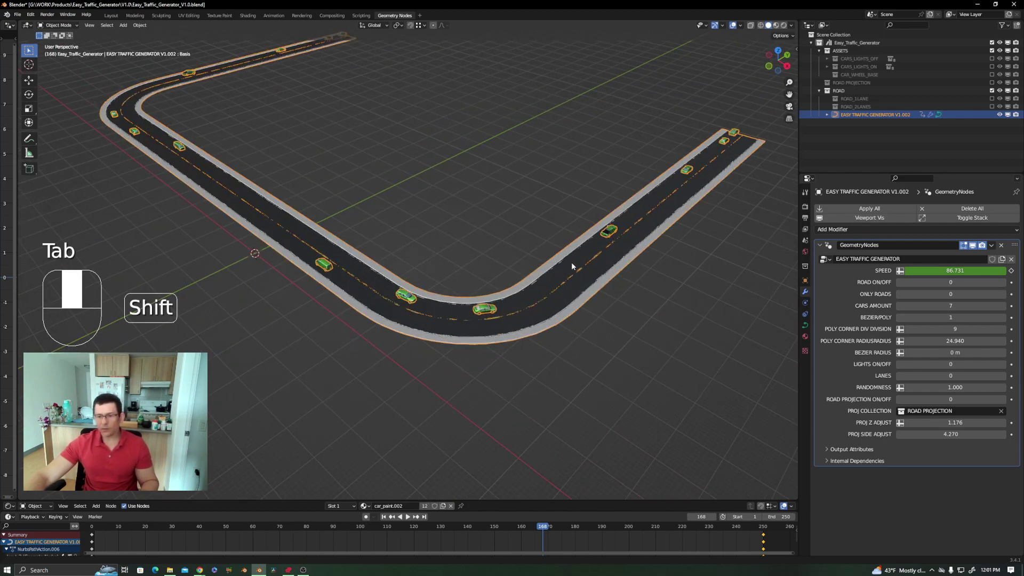
# Compare the road's curve types by setting BEZIER/POLY to 0 and back to 1.
pyautogui.keyDown('shift'); pyautogui.moveTo(571, 261); pyautogui.dragTo(536, 311, button='middle'); pyautogui.keyUp('shift')
pyautogui.scroll(-4, 483, 268)
pyautogui.scroll(5, 507, 276)
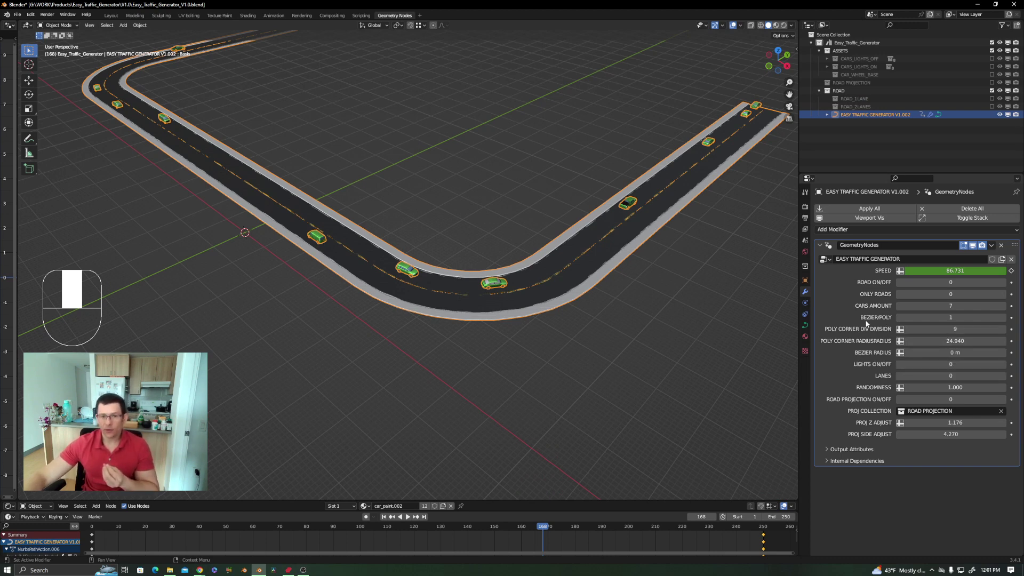
pyautogui.click(901, 318)
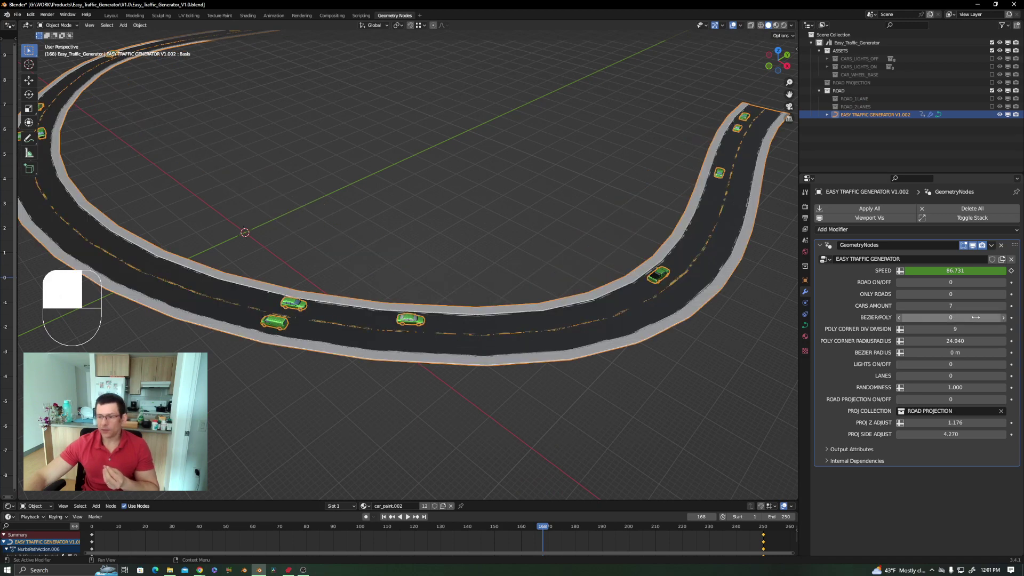
pyautogui.scroll(-1, 484, 282)
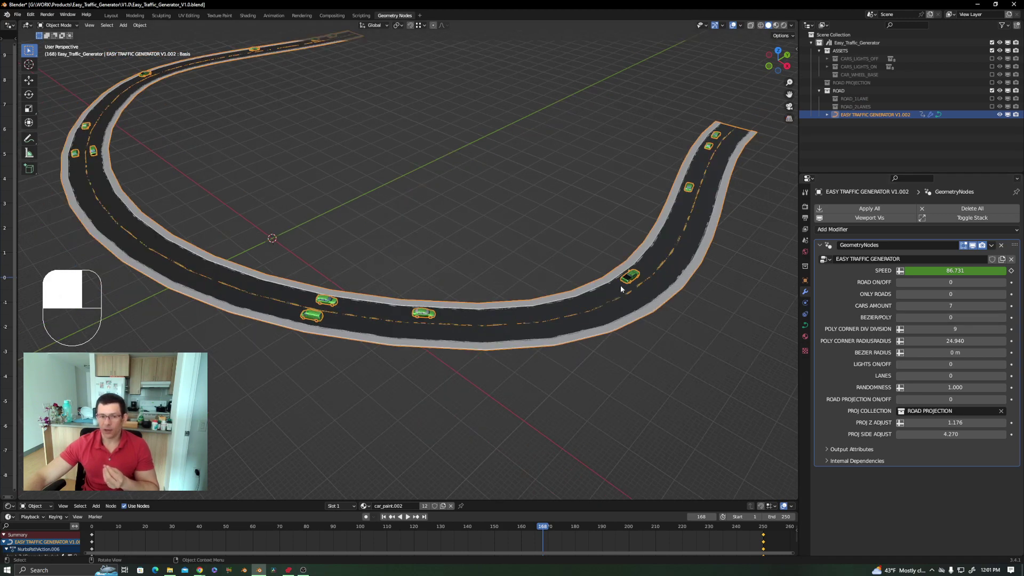
pyautogui.click(1004, 318)
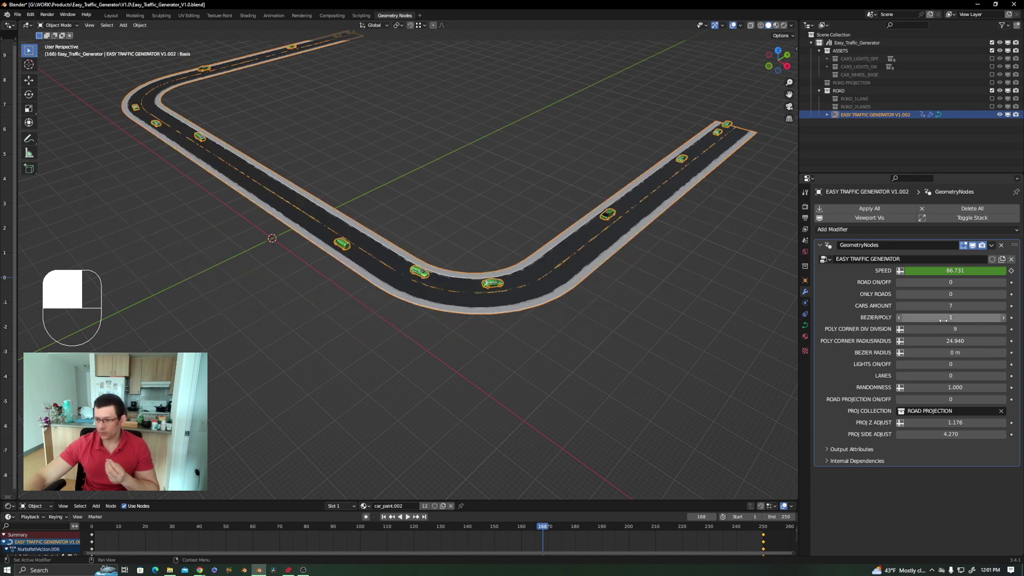
# Set BEZIER/POLY to 0 and, in Edit Mode from top view, draw a freehand wavy curve as a second road below the U-shaped one.
pyautogui.click(900, 318)
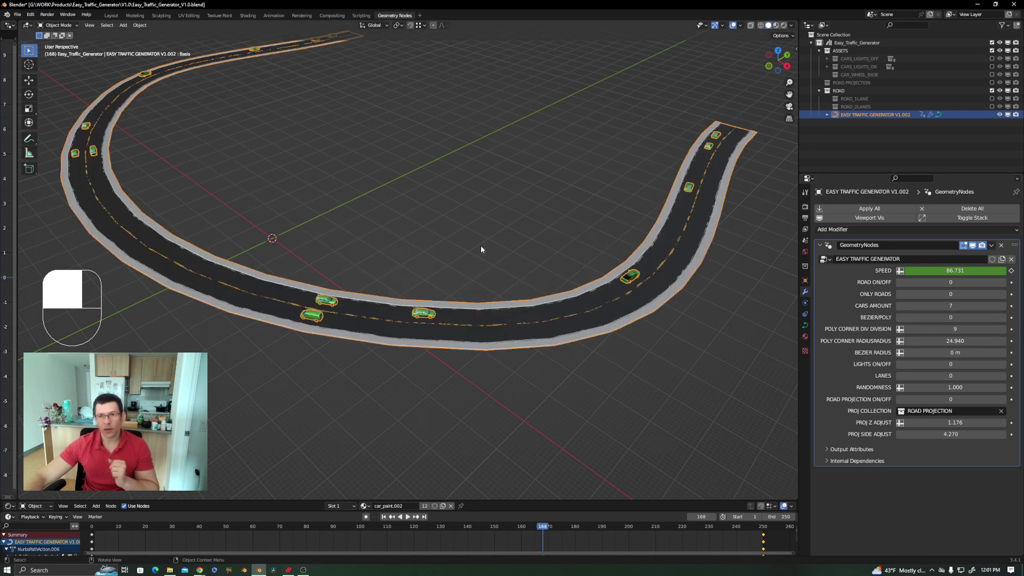
pyautogui.scroll(-3, 481, 245)
pyautogui.moveTo(420, 206); pyautogui.dragTo(449, 260, button='middle')
pyautogui.keyDown('shift'); pyautogui.moveTo(384, 254); pyautogui.dragTo(438, 272, button='middle'); pyautogui.keyUp('shift')
pyautogui.scroll(-3, 469, 272)
pyautogui.keyDown('ctrl'); pyautogui.keyDown('alt'); pyautogui.moveTo(459, 277); pyautogui.dragTo(470, 277); pyautogui.keyUp('alt'); pyautogui.keyUp('ctrl')
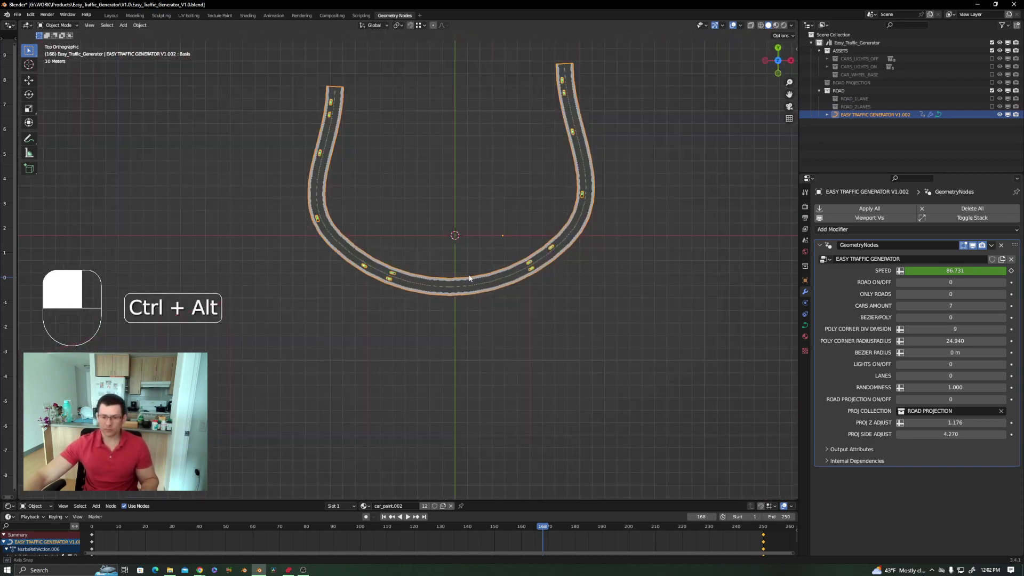
pyautogui.press('Tab')
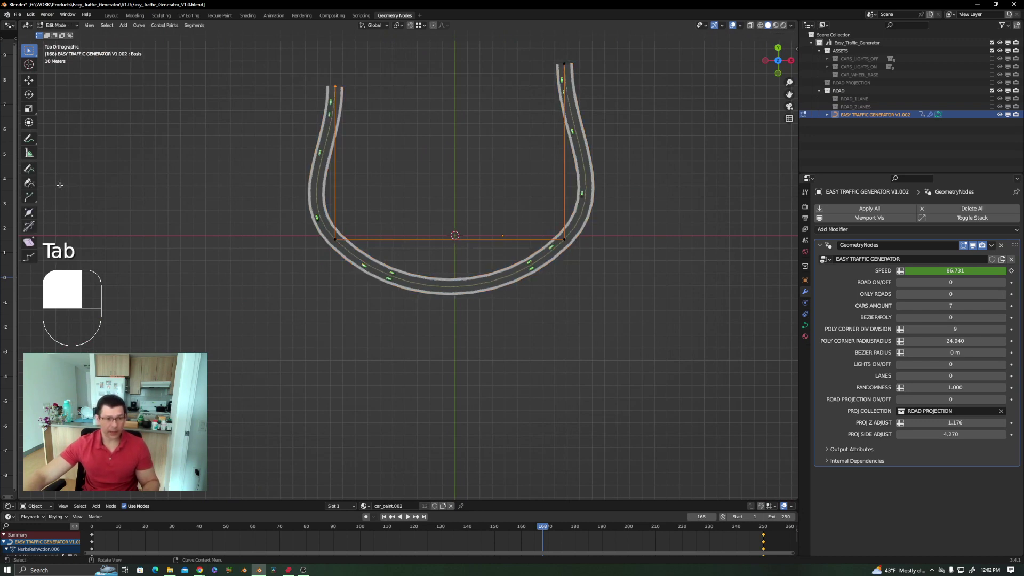
pyautogui.click(29, 169)
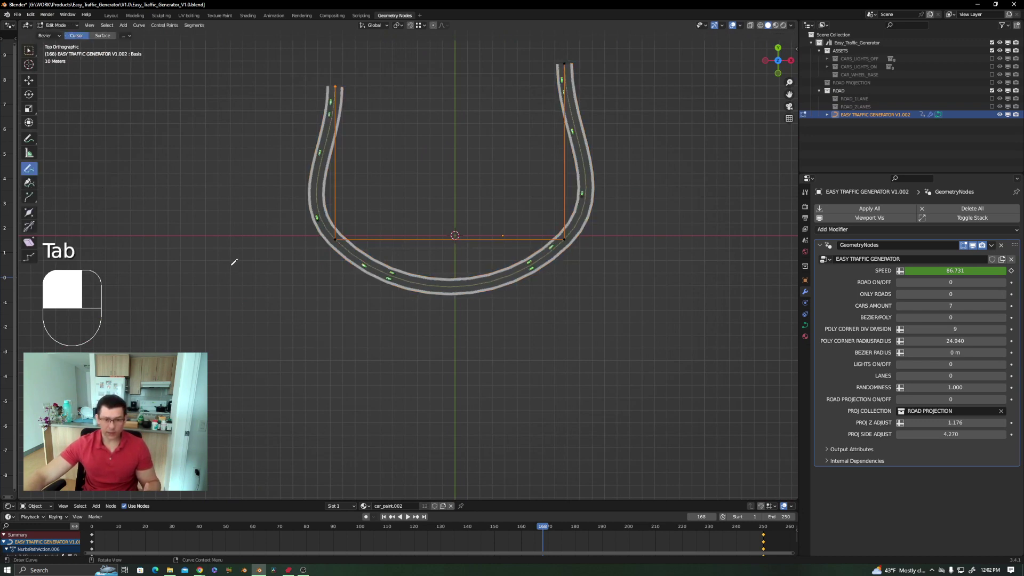
pyautogui.moveTo(227, 262)
pyautogui.mouseDown()
pyautogui.moveTo(427, 334)
pyautogui.moveTo(675, 249)
pyautogui.mouseUp()
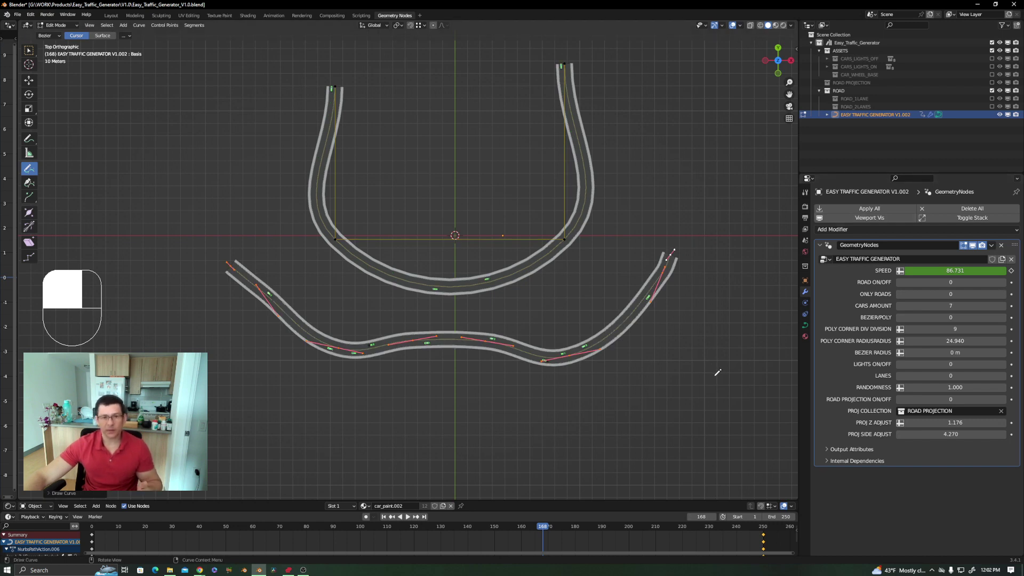
# Set BEZIER/POLY to 1 and compare POLY CORNER DIV DIVISION values of 3 and 10, leaving it at 10.
pyautogui.click(999, 316)
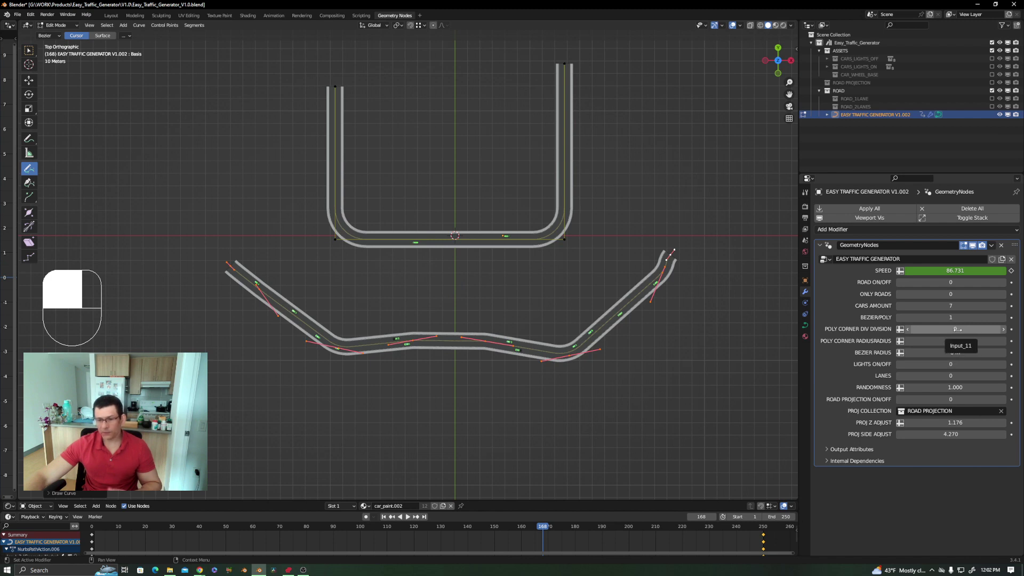
pyautogui.moveTo(957, 329)
pyautogui.mouseDown()
pyautogui.moveTo(925, 329)
pyautogui.moveTo(952, 329)
pyautogui.mouseUp()
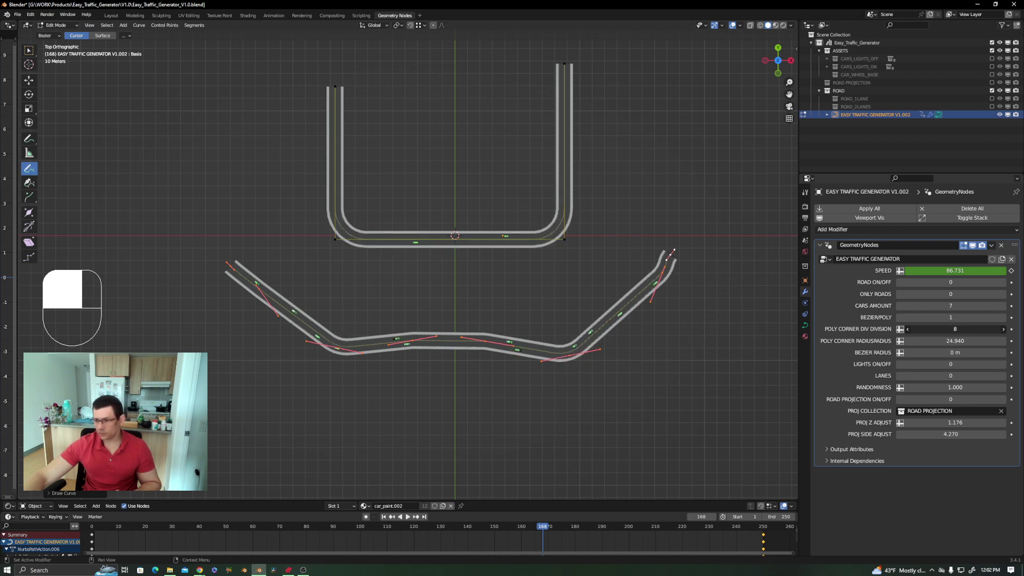
pyautogui.click(952, 329)
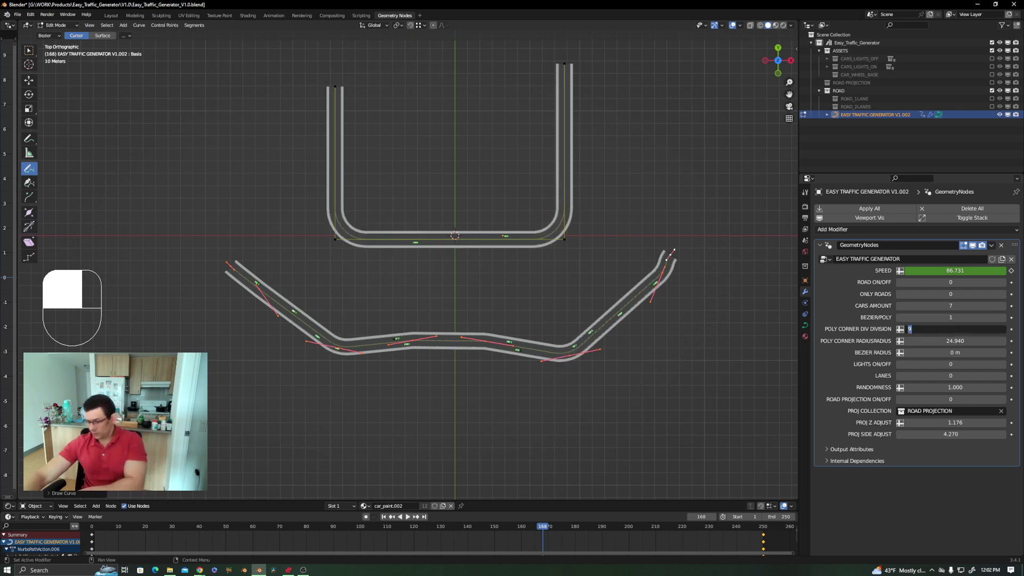
pyautogui.write('3')
pyautogui.press('Return')
pyautogui.click(952, 329)
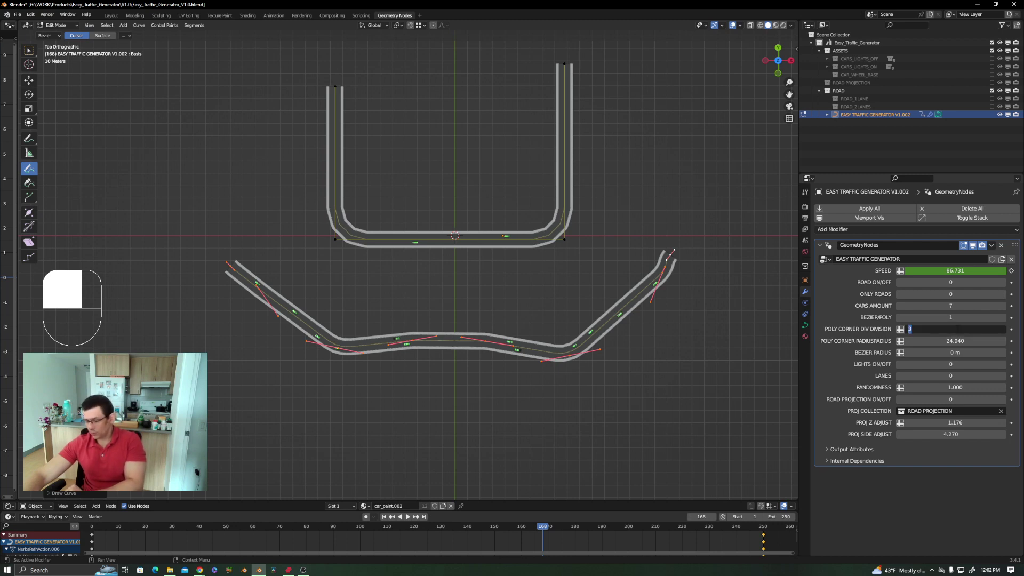
pyautogui.write('10')
pyautogui.press('Return')
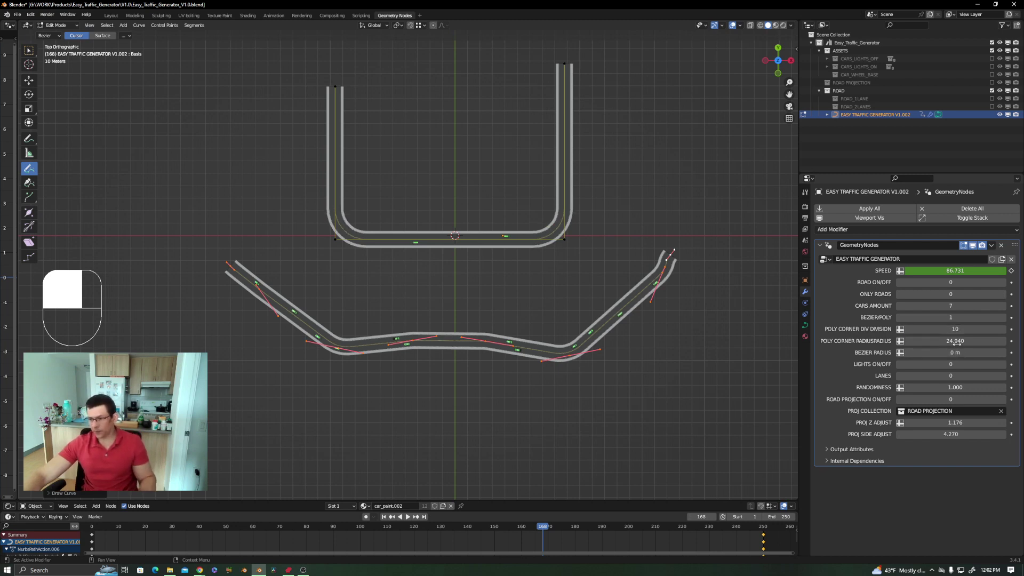
# Try a poly corner radius of 31.390, and with BEZIER/POLY at 0 try a BEZIER RADIUS of 19.3 m before resetting it to 0 m.
pyautogui.moveTo(957, 344)
pyautogui.mouseDown()
pyautogui.moveTo(931, 344)
pyautogui.moveTo(981, 344)
pyautogui.moveTo(949, 344)
pyautogui.mouseUp()
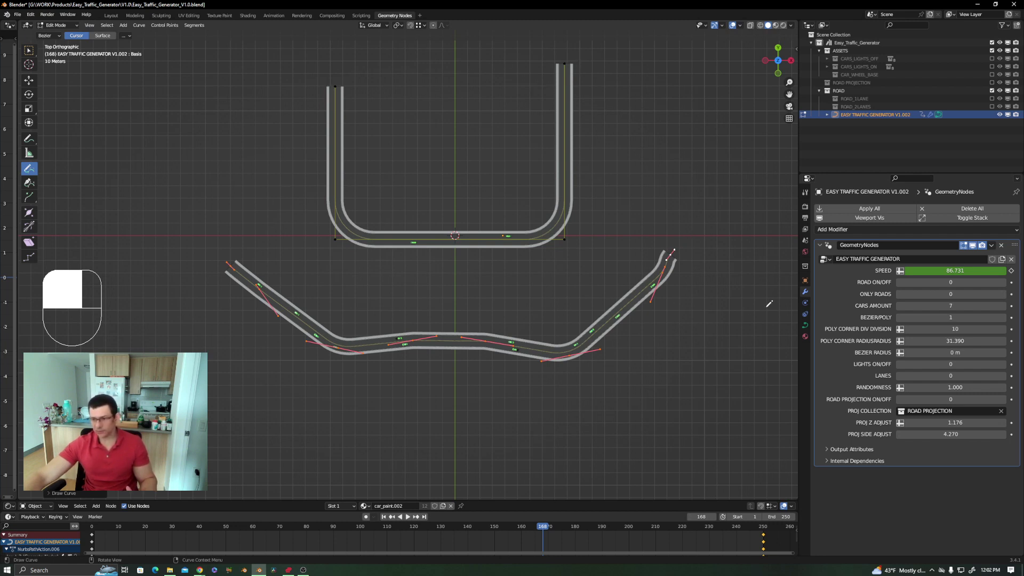
pyautogui.click(900, 318)
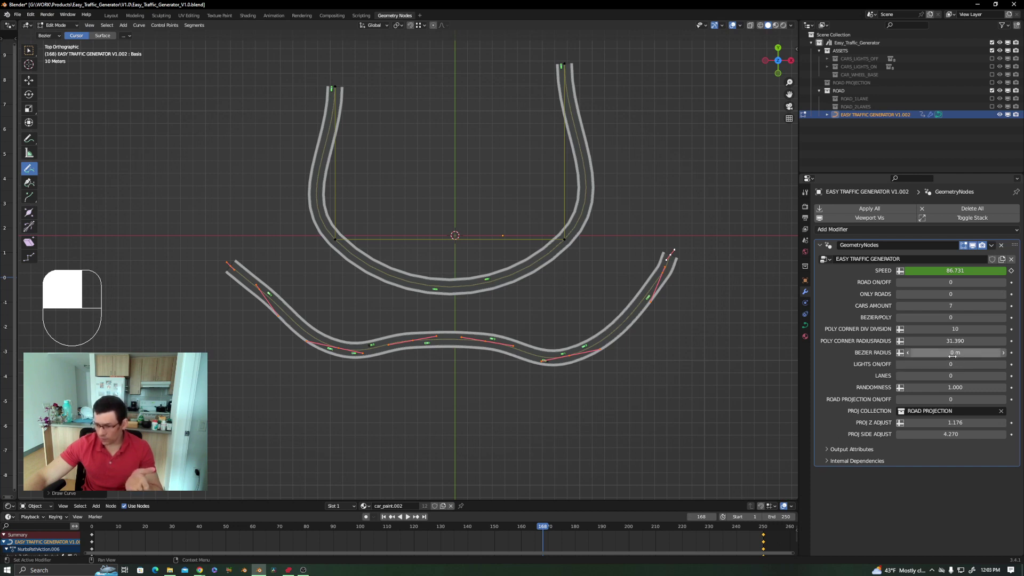
pyautogui.moveTo(954, 352); pyautogui.dragTo(992, 353)
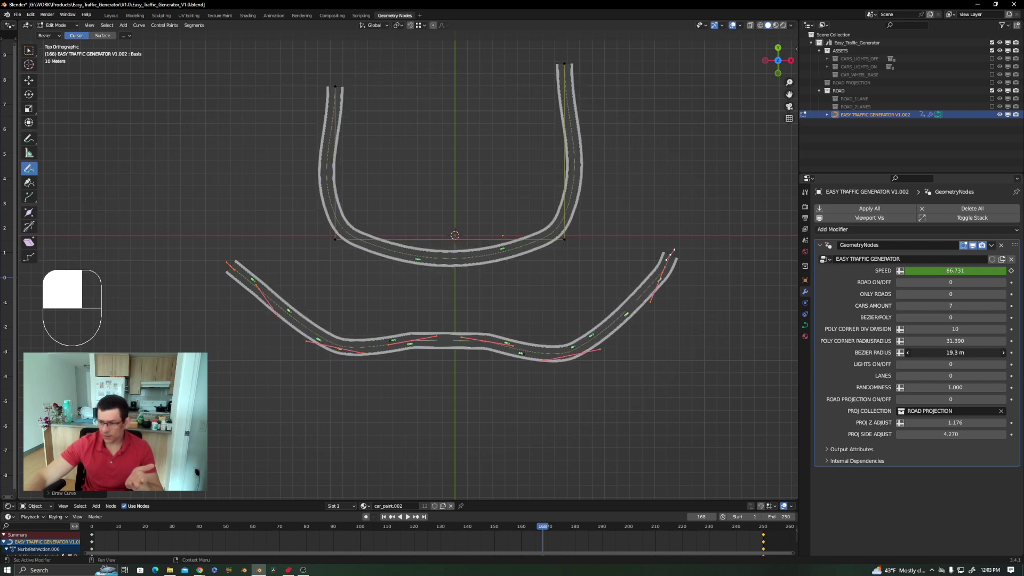
pyautogui.click(956, 353)
pyautogui.write('0')
pyautogui.press('Return')
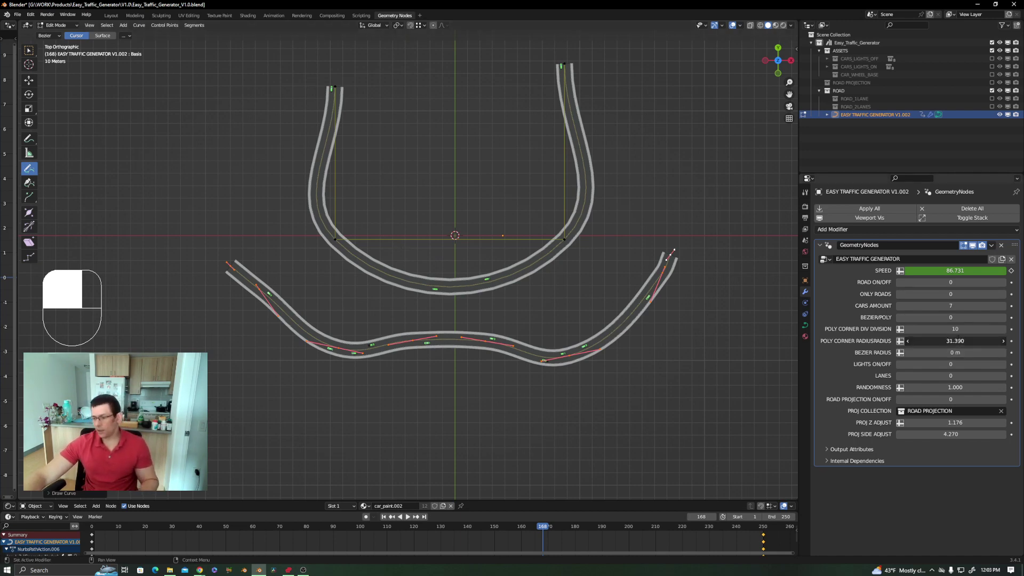
# Test a poly corner radius of 50 with BEZIER/POLY set to 1, and reduce the radius to 20.
pyautogui.click(956, 341)
pyautogui.write('50')
pyautogui.press('Return')
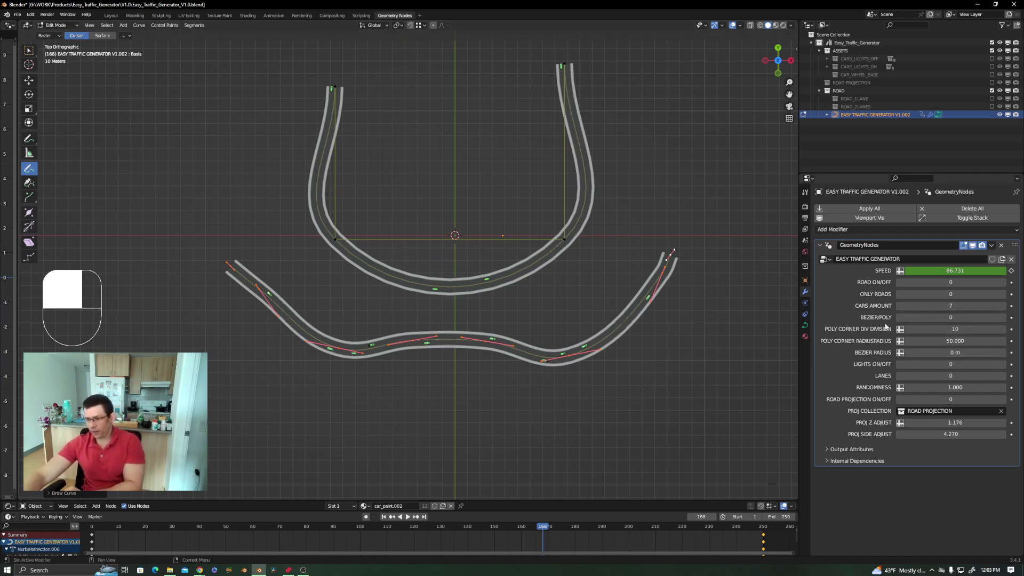
pyautogui.click(1003, 318)
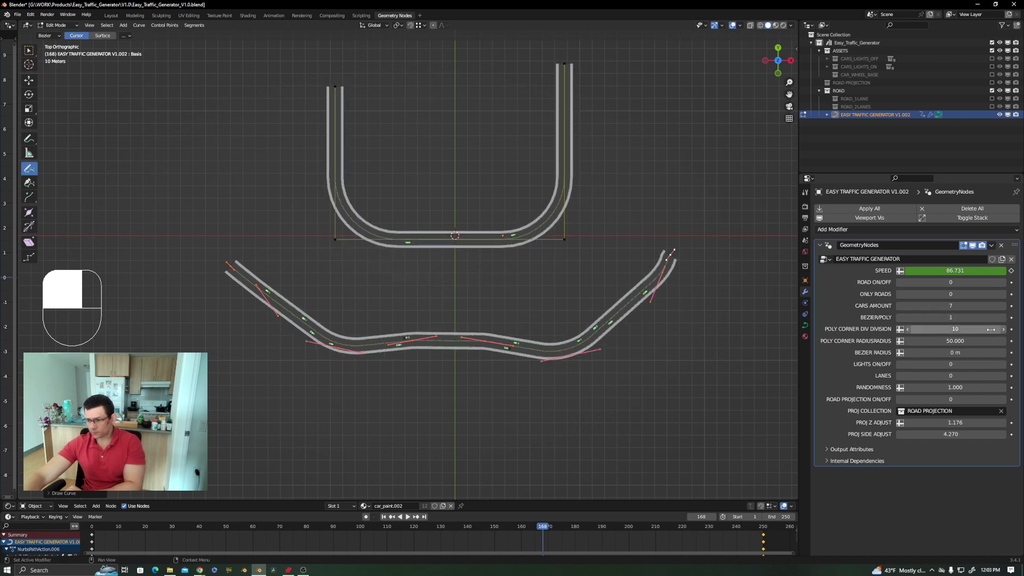
pyautogui.click(955, 340)
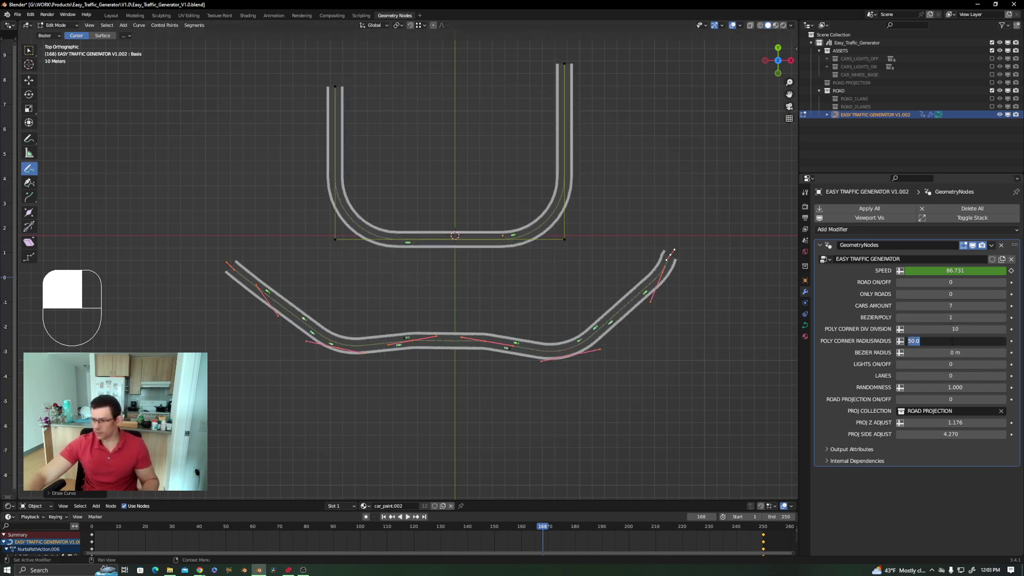
pyautogui.press('Return')
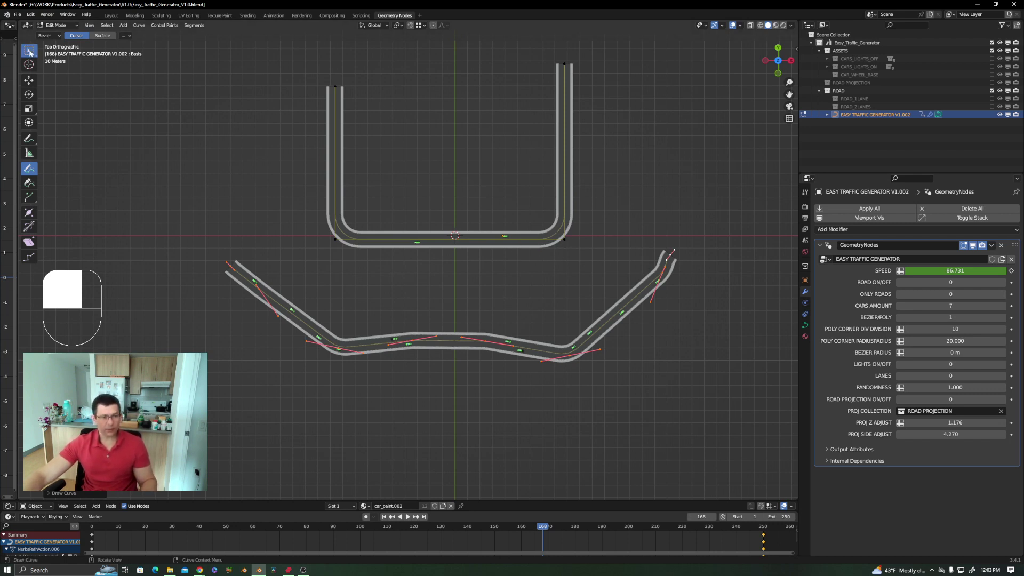
# Delete all vertices of the freehand wavy road curve and leave Edit Mode.
pyautogui.click(28, 50)
pyautogui.click(234, 271)
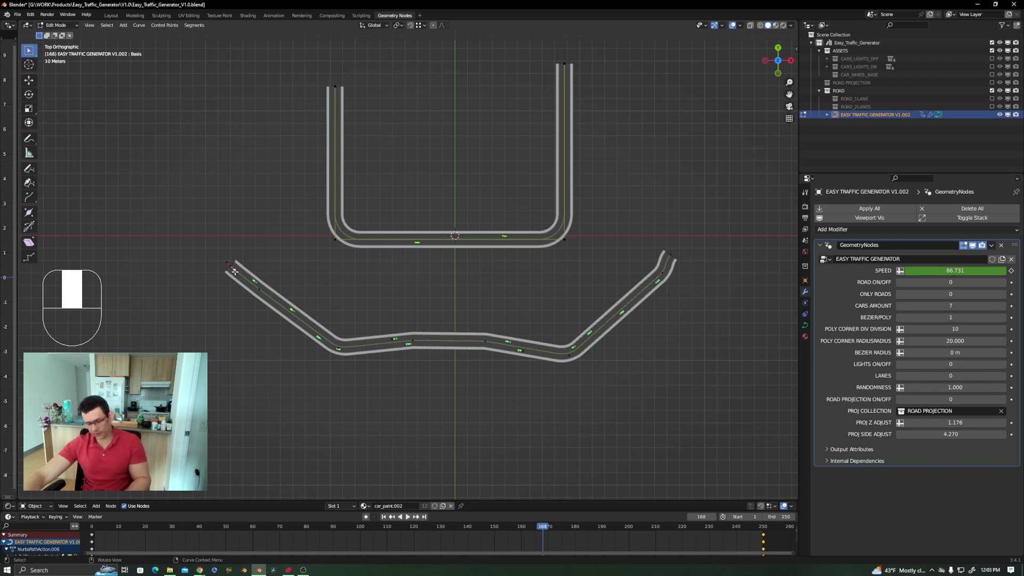
pyautogui.press('l')
pyautogui.press('x')
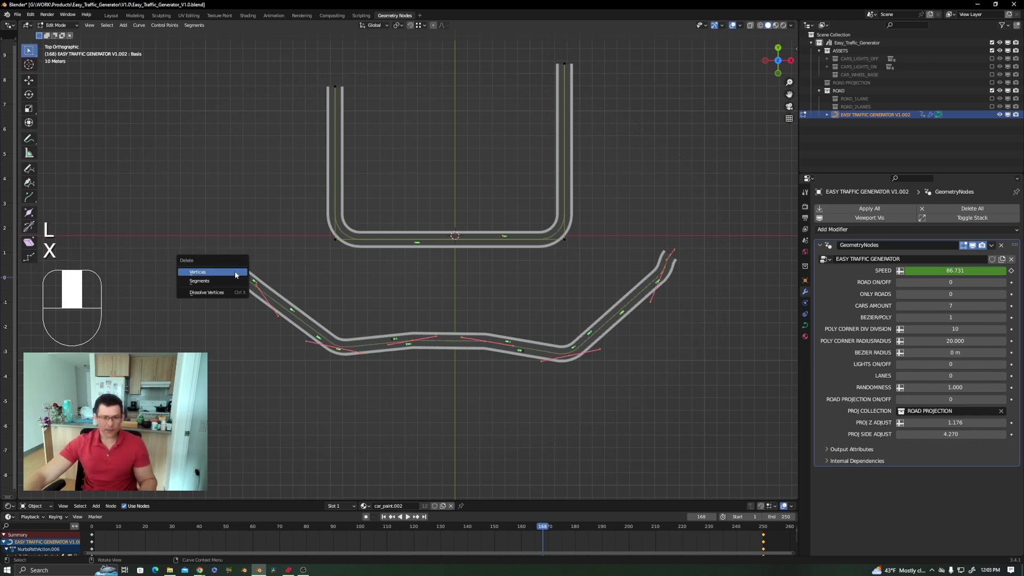
pyautogui.click(234, 272)
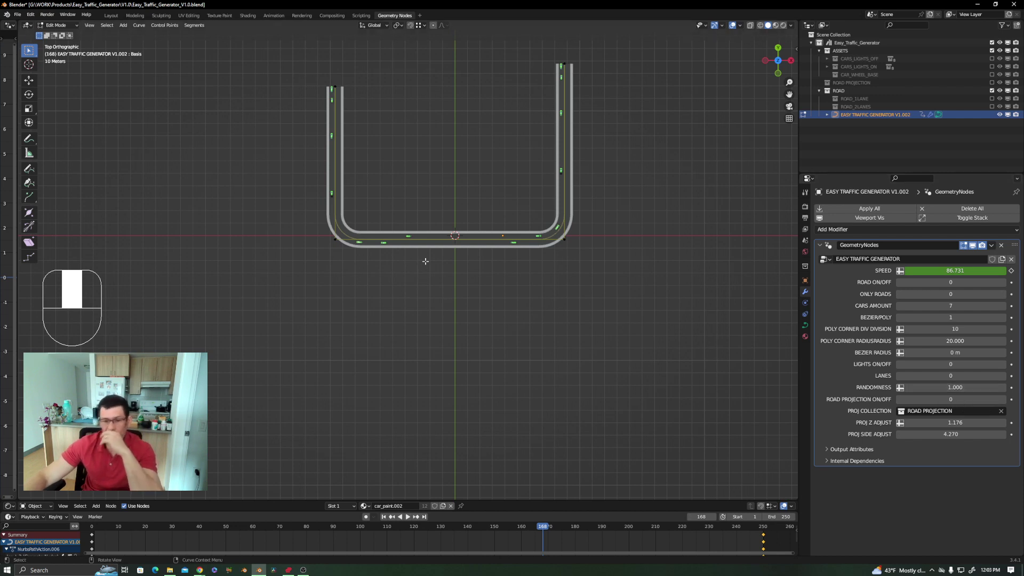
pyautogui.press('Tab')
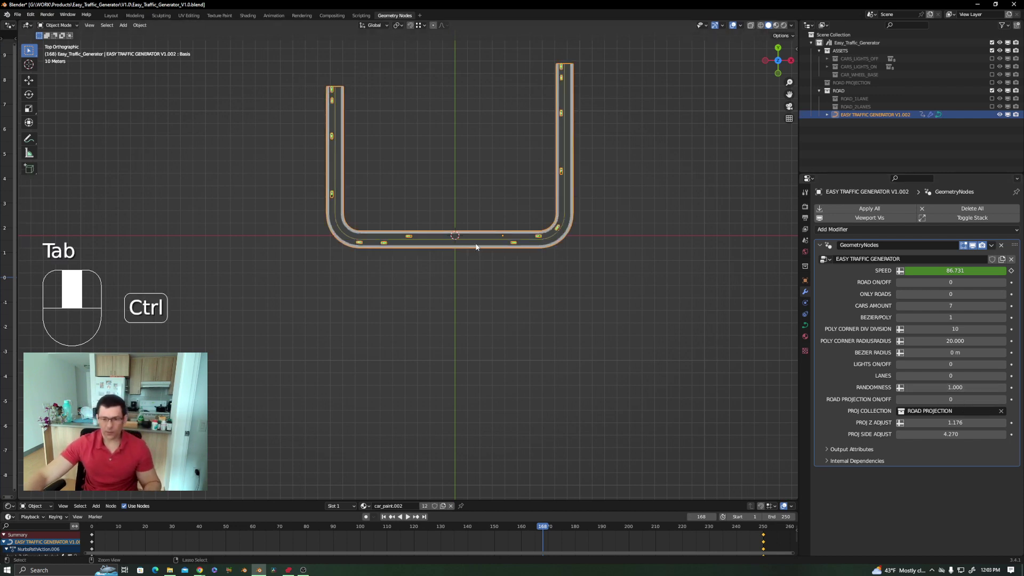
pyautogui.keyDown('shift'); pyautogui.moveTo(482, 246); pyautogui.dragTo(439, 283, button='middle'); pyautogui.keyUp('shift')
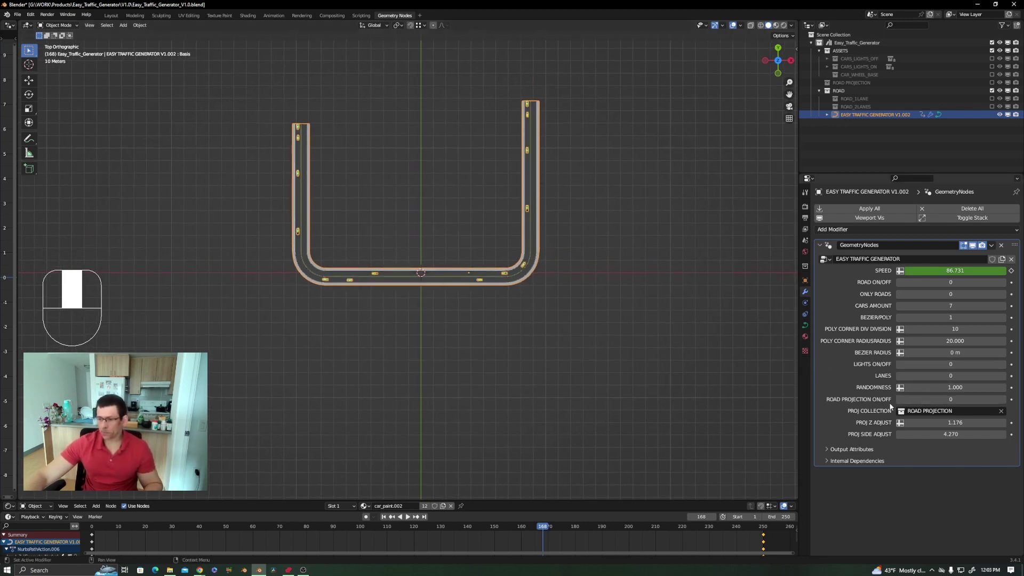
pyautogui.scroll(5, 519, 293)
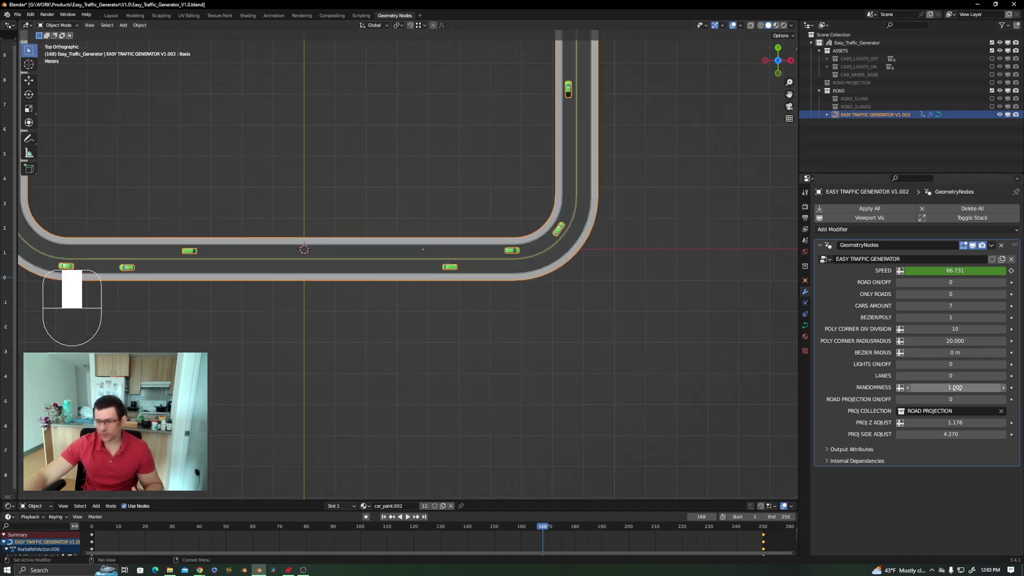
pyautogui.moveTo(957, 389)
pyautogui.mouseDown()
pyautogui.moveTo(992, 388)
pyautogui.moveTo(957, 388)
pyautogui.mouseUp()
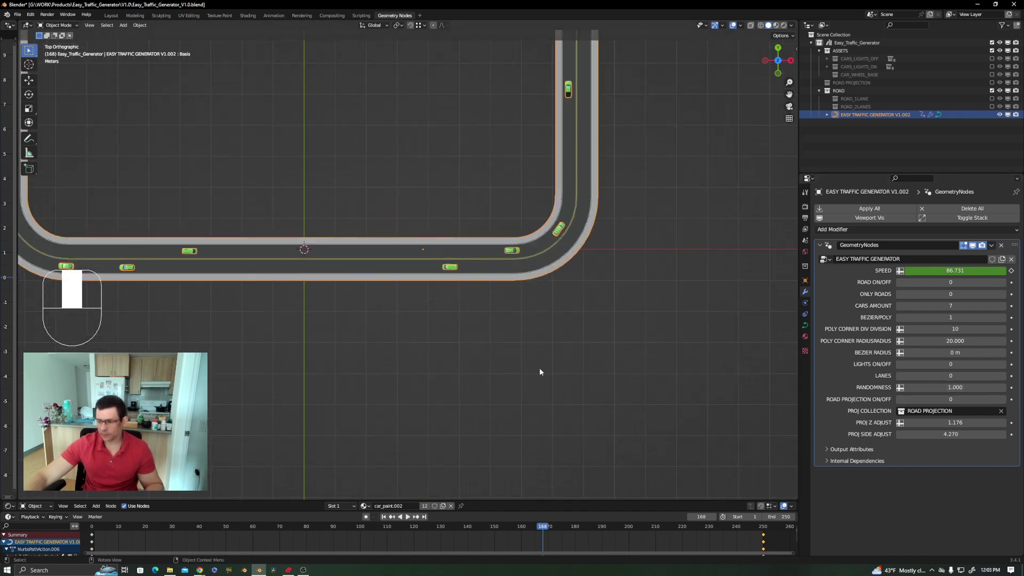
# Enable the ROAD PROJECTION collection to show its landscape together with the U-shaped road in perspective.
pyautogui.scroll(-5, 449, 290)
pyautogui.keyDown('shift'); pyautogui.moveTo(412, 271); pyautogui.dragTo(405, 341, button='middle'); pyautogui.keyUp('shift')
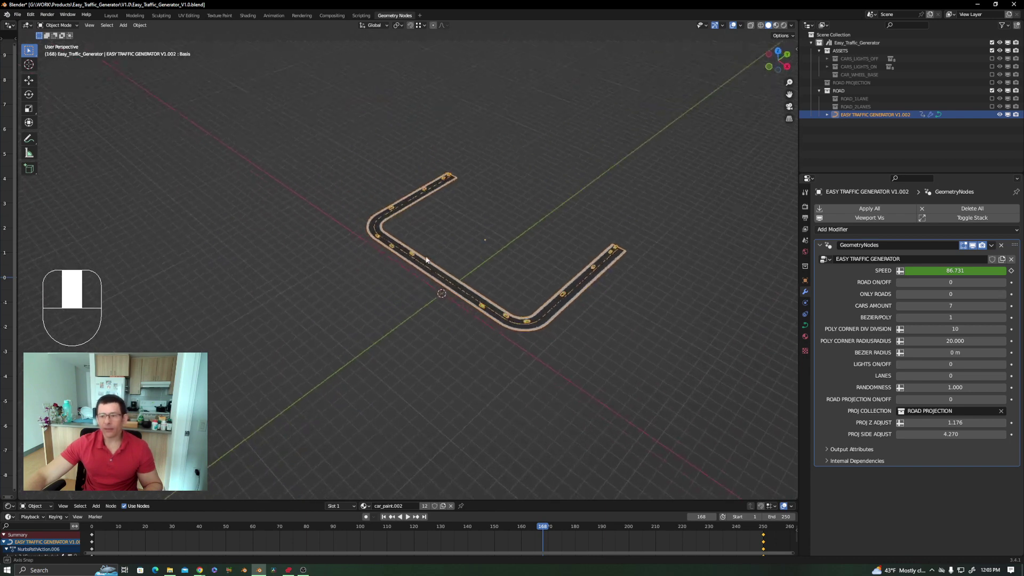
pyautogui.click(991, 83)
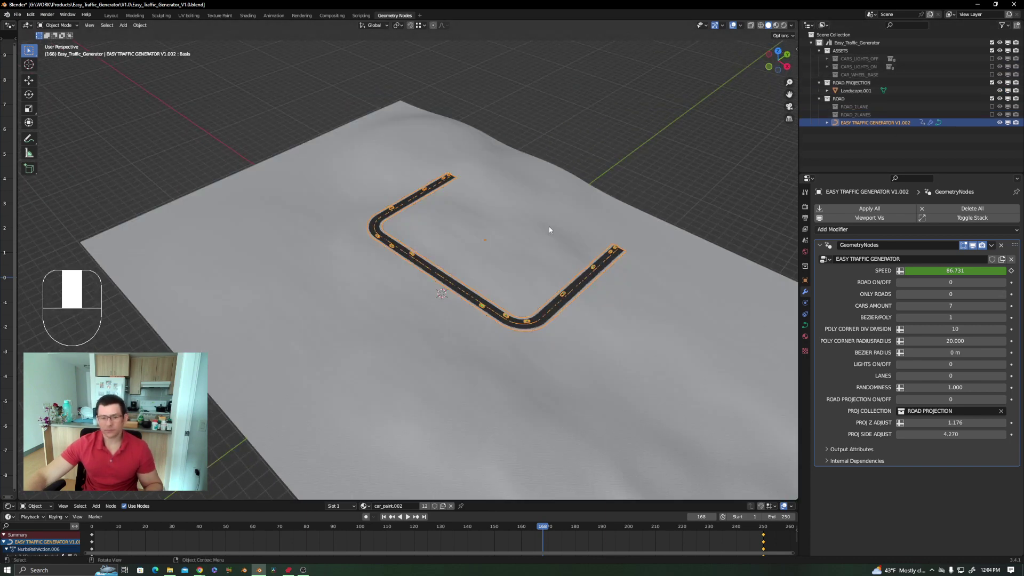
pyautogui.keyDown('shift'); pyautogui.moveTo(511, 235); pyautogui.dragTo(467, 219, button='middle'); pyautogui.keyUp('shift')
# In Edit Mode, flatten the U-shaped curve into a short, nearly straight road by repositioning both arm ends and the positive-X corner point.
pyautogui.press('Tab')
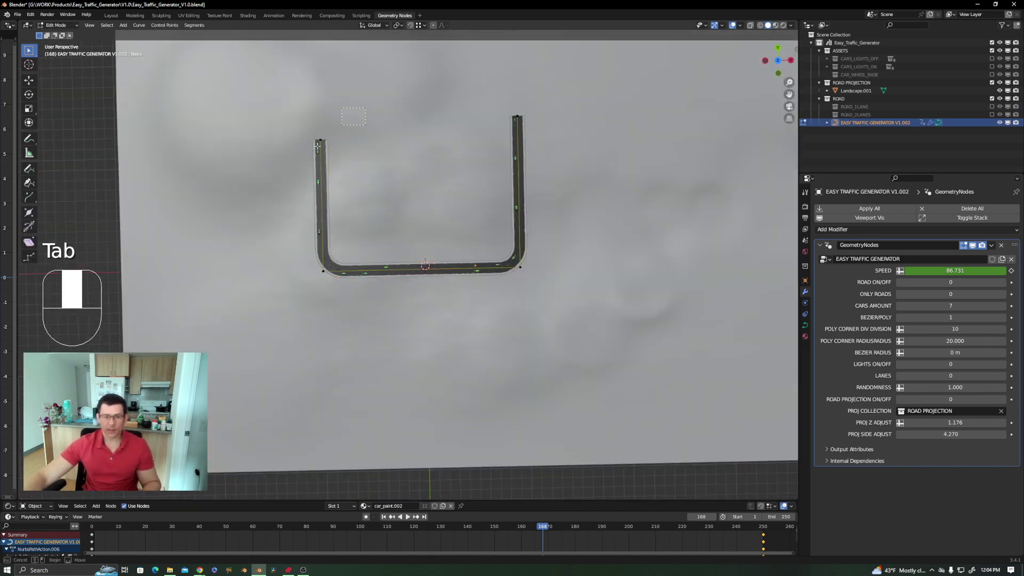
pyautogui.click(423, 162)
pyautogui.press('g')
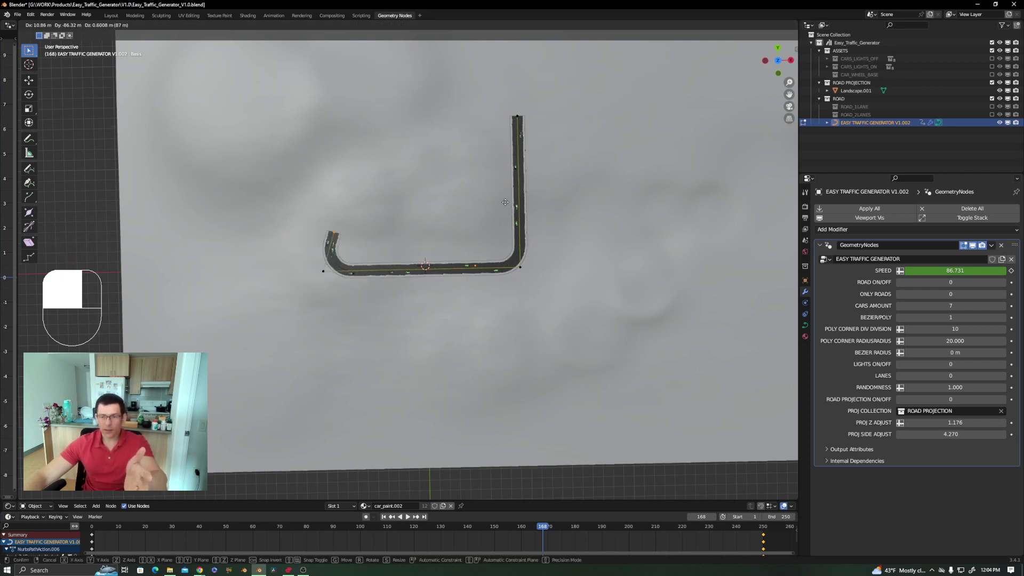
pyautogui.click(476, 236)
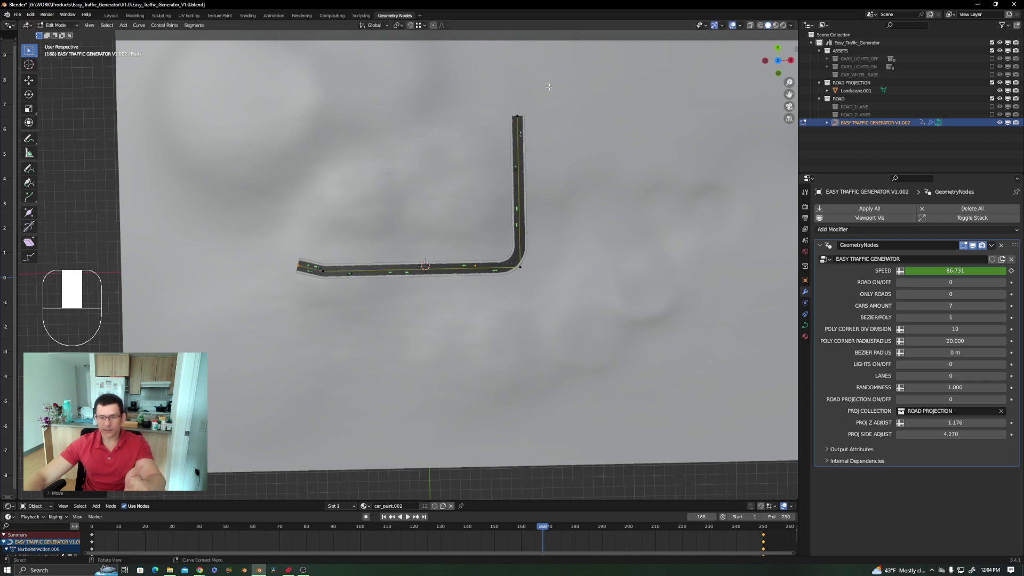
pyautogui.click(518, 116)
pyautogui.press('g')
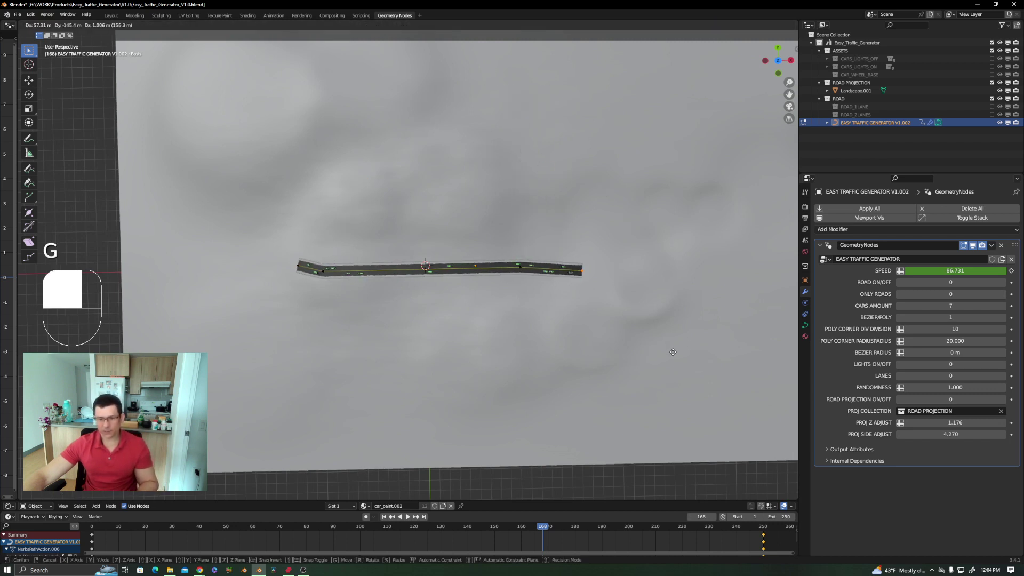
pyautogui.press('g')
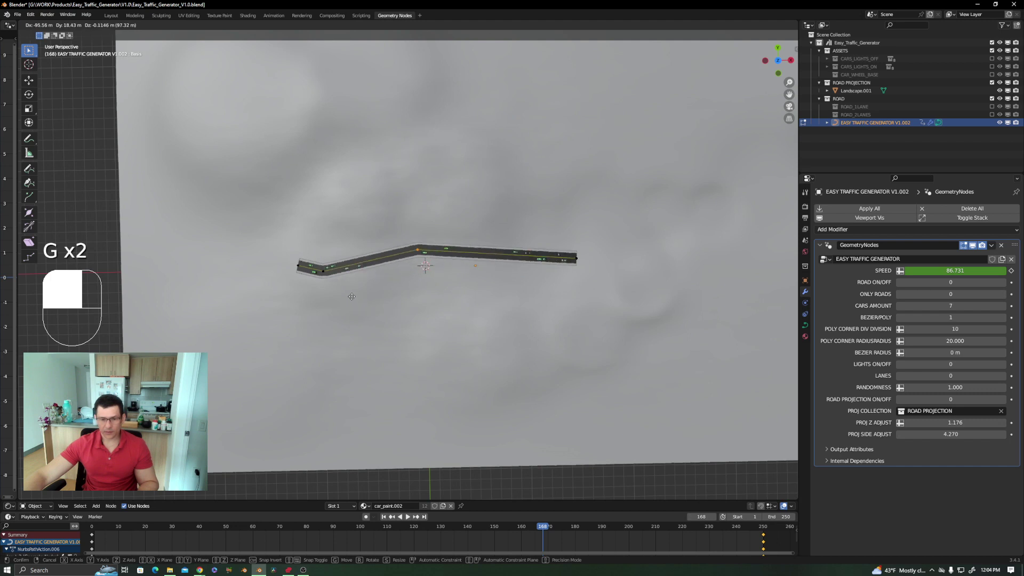
pyautogui.press('g')
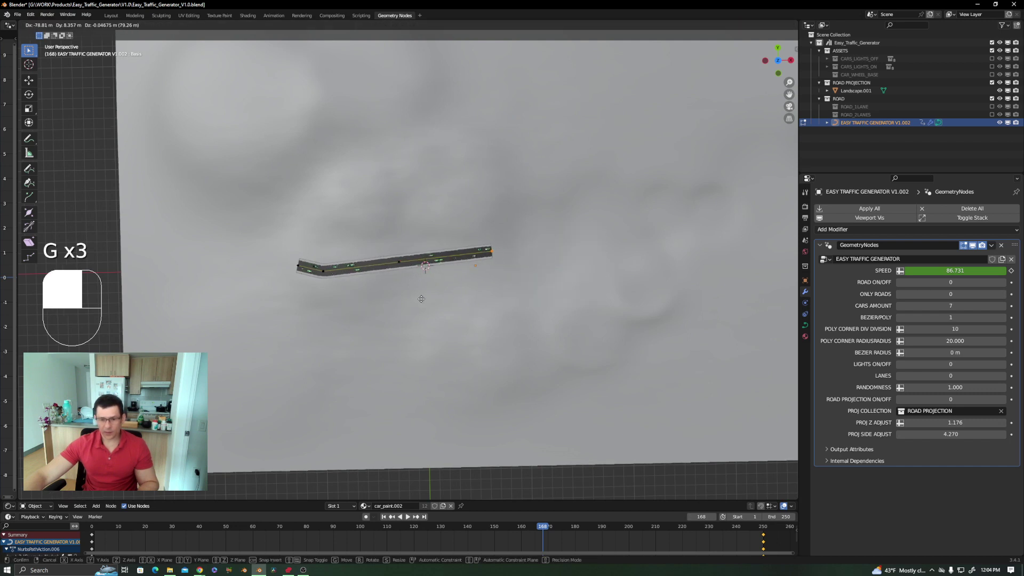
pyautogui.click(402, 305)
# View the short road above the landscape from a low angle and leave Edit Mode.
pyautogui.moveTo(401, 305); pyautogui.dragTo(373, 226, button='middle')
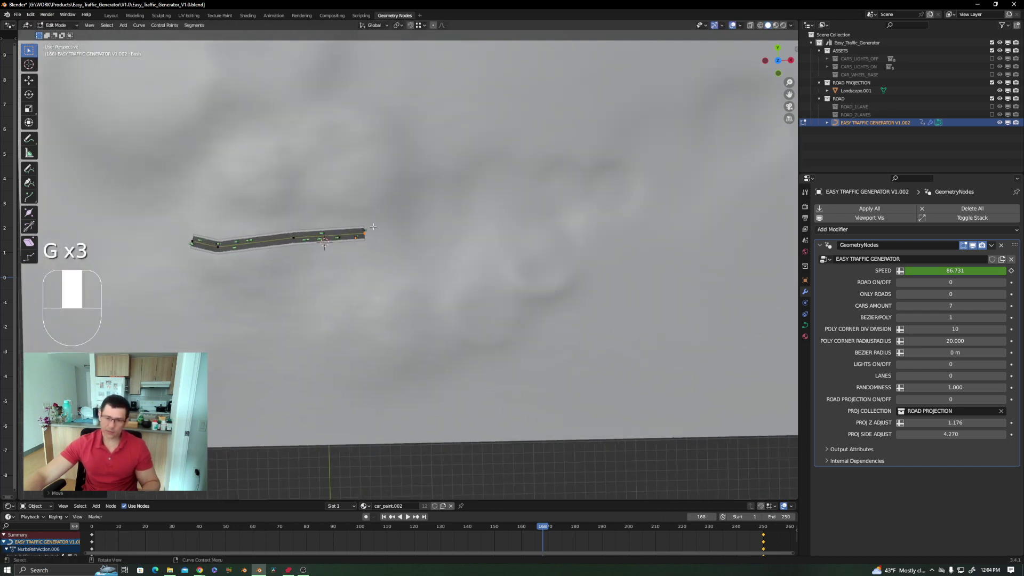
pyautogui.scroll(-4, 273, 114)
pyautogui.moveTo(299, 205); pyautogui.dragTo(299, 91, button='middle')
pyautogui.moveTo(434, 83); pyautogui.dragTo(366, 147, button='middle')
pyautogui.scroll(3, 367, 146)
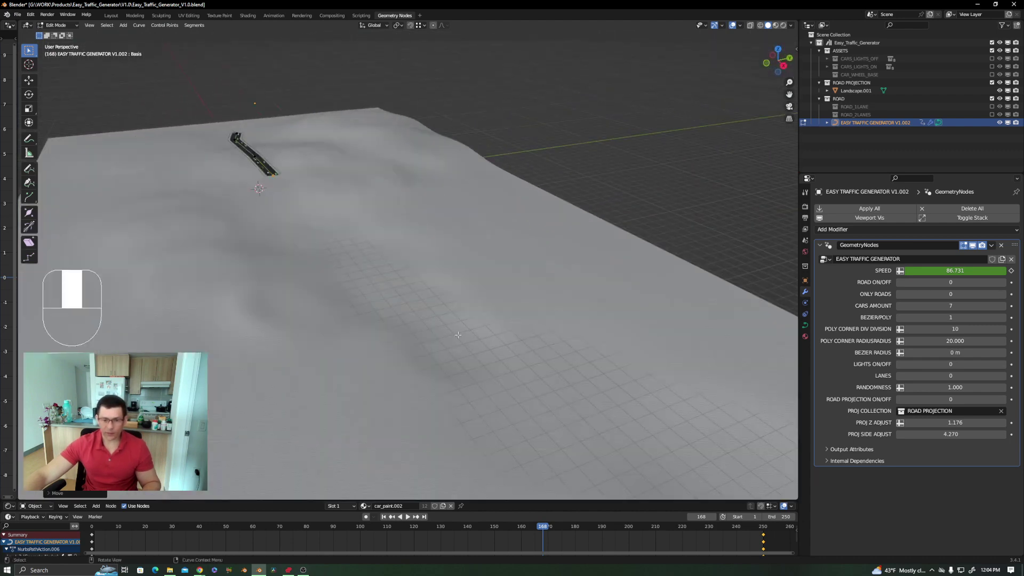
pyautogui.keyDown('shift'); pyautogui.moveTo(458, 334); pyautogui.dragTo(367, 248, button='middle'); pyautogui.keyUp('shift')
pyautogui.moveTo(367, 249); pyautogui.dragTo(752, 295, button='middle')
pyautogui.scroll(-1, 416, 277)
pyautogui.scroll(2, 296, 310)
pyautogui.press('Tab')
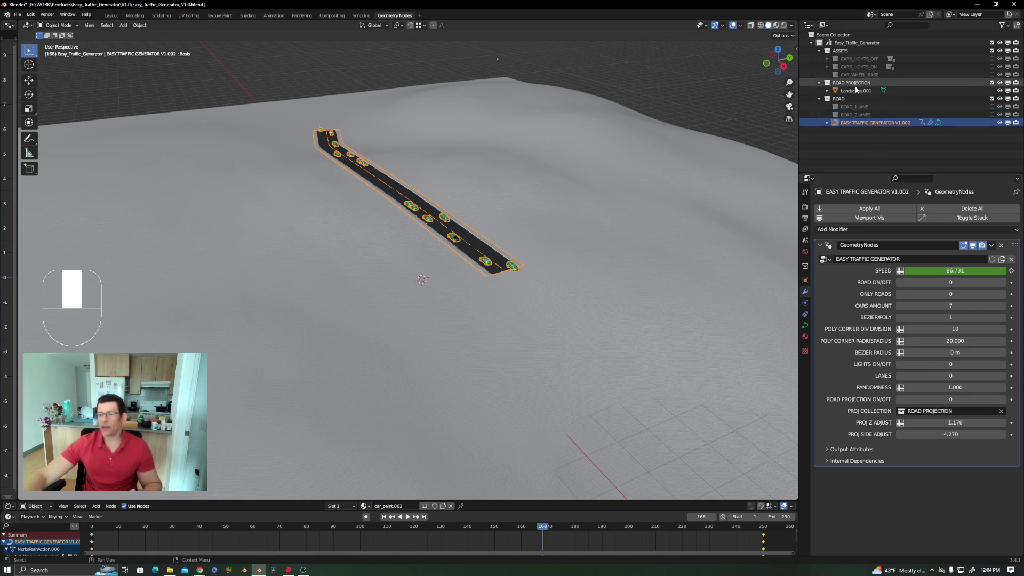
# Assign the ROAD PROJECTION collection as the modifier's projection collection and set ROAD PROJECTION ON/OFF to 1.
pyautogui.click(820, 83)
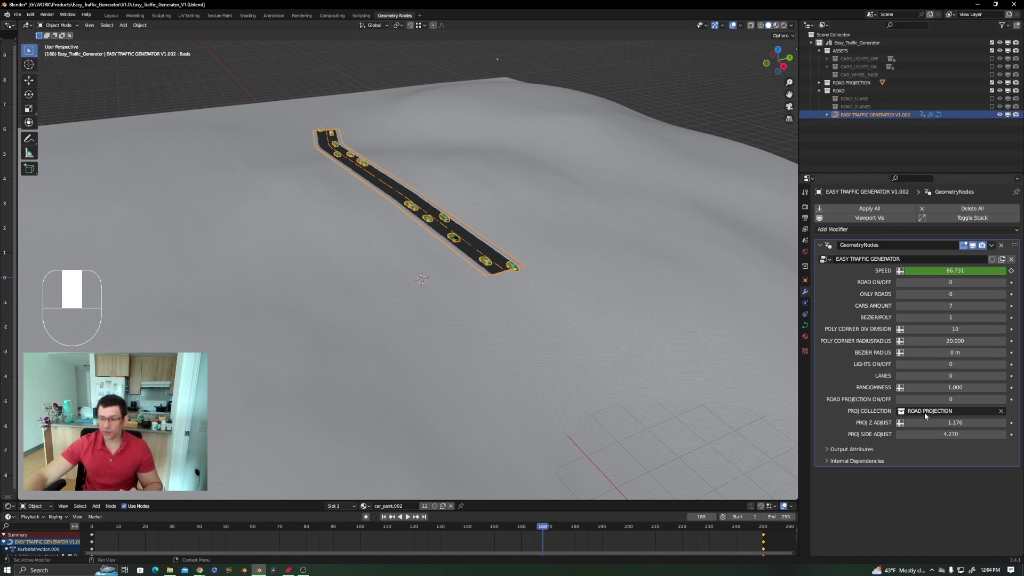
pyautogui.click(819, 83)
pyautogui.click(820, 82)
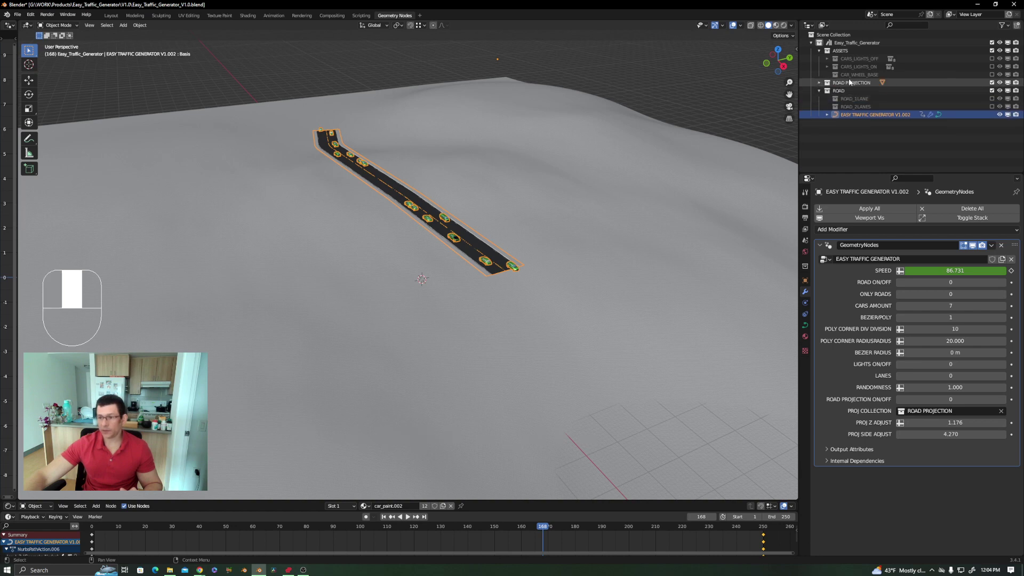
pyautogui.moveTo(842, 83); pyautogui.dragTo(938, 412)
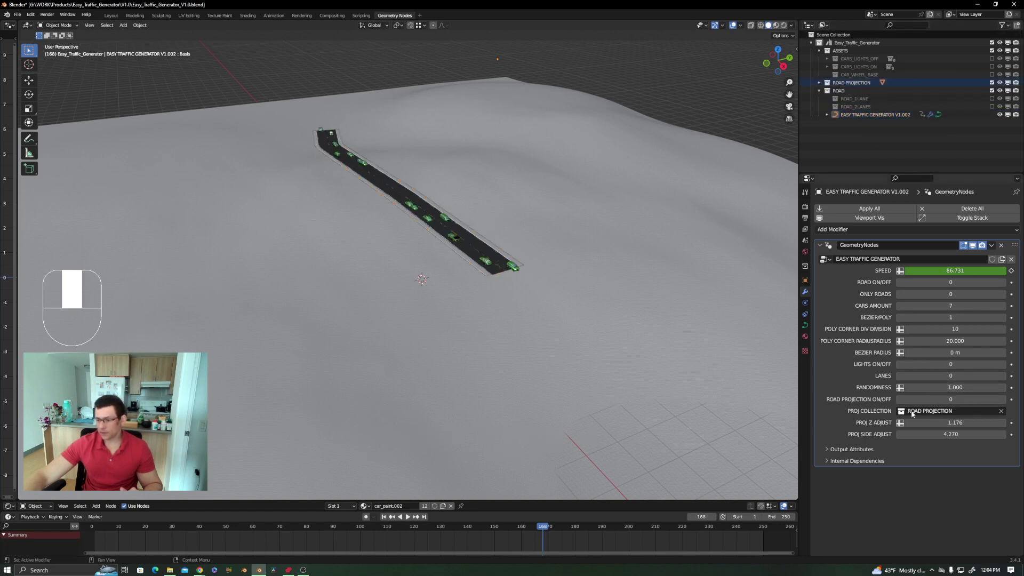
pyautogui.click(1001, 399)
# Examine the projected road's surface and side slopes against the landscape from several low angles.
pyautogui.moveTo(382, 192); pyautogui.dragTo(514, 304, button='middle')
pyautogui.scroll(-1, 377, 213)
pyautogui.scroll(-5, 439, 230)
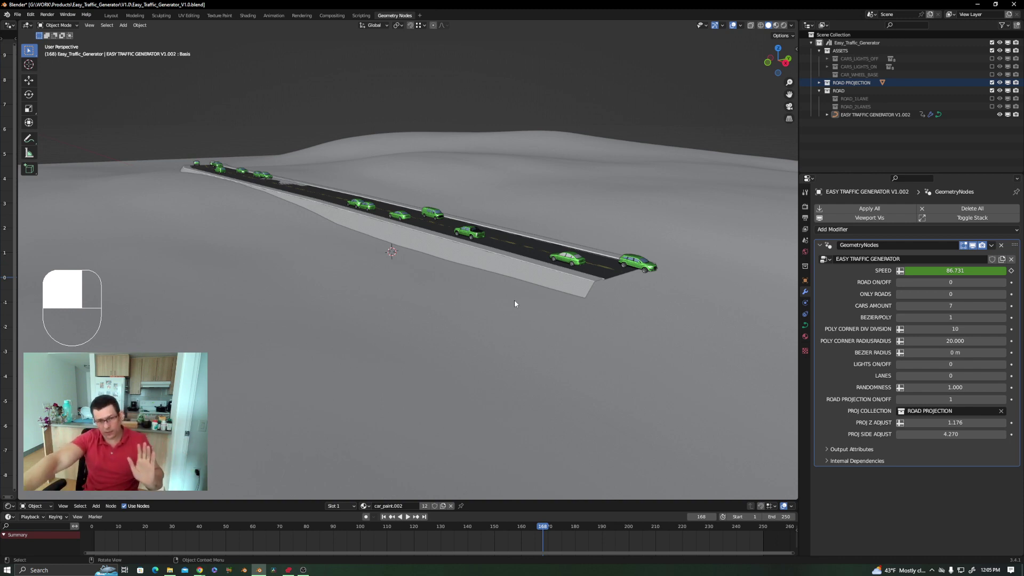
pyautogui.moveTo(550, 276); pyautogui.dragTo(429, 251, button='middle')
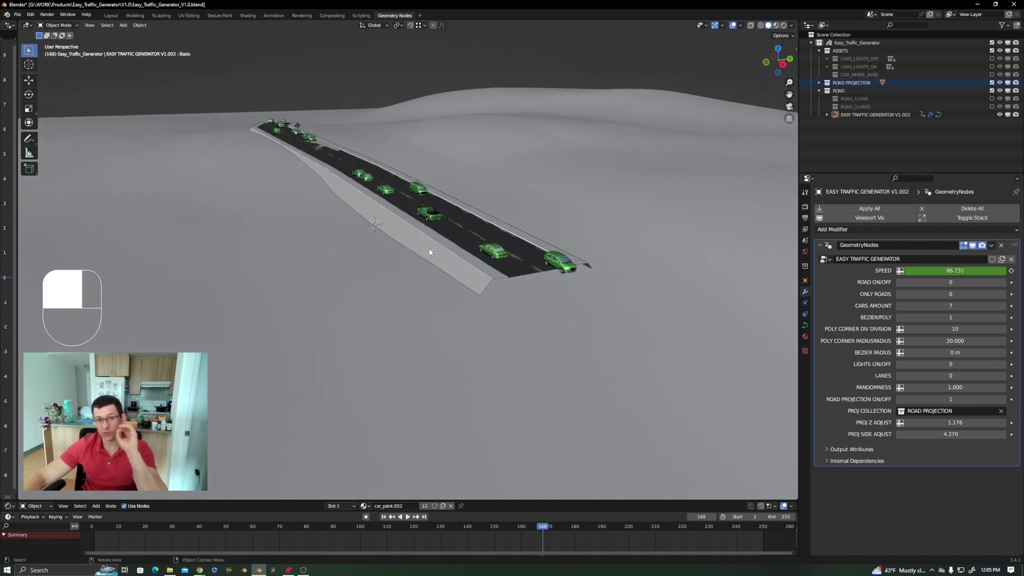
pyautogui.moveTo(492, 296)
pyautogui.mouseDown(button='middle')
pyautogui.moveTo(478, 281)
pyautogui.moveTo(497, 281)
pyautogui.mouseUp(button='middle')
pyautogui.moveTo(601, 263); pyautogui.dragTo(560, 263, button='middle')
pyautogui.moveTo(707, 278); pyautogui.dragTo(746, 288, button='middle')
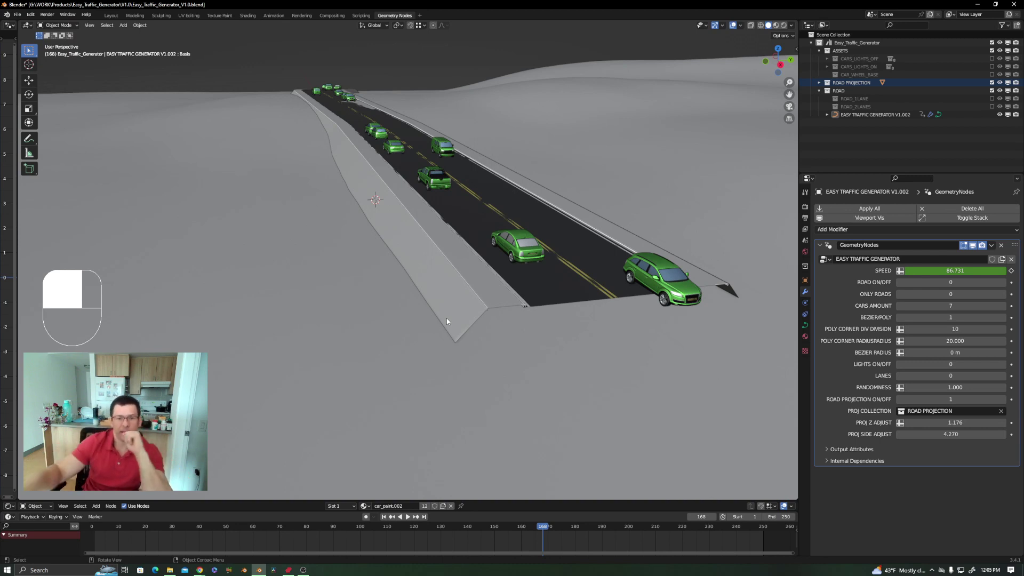
pyautogui.moveTo(447, 318); pyautogui.dragTo(274, 163, button='middle')
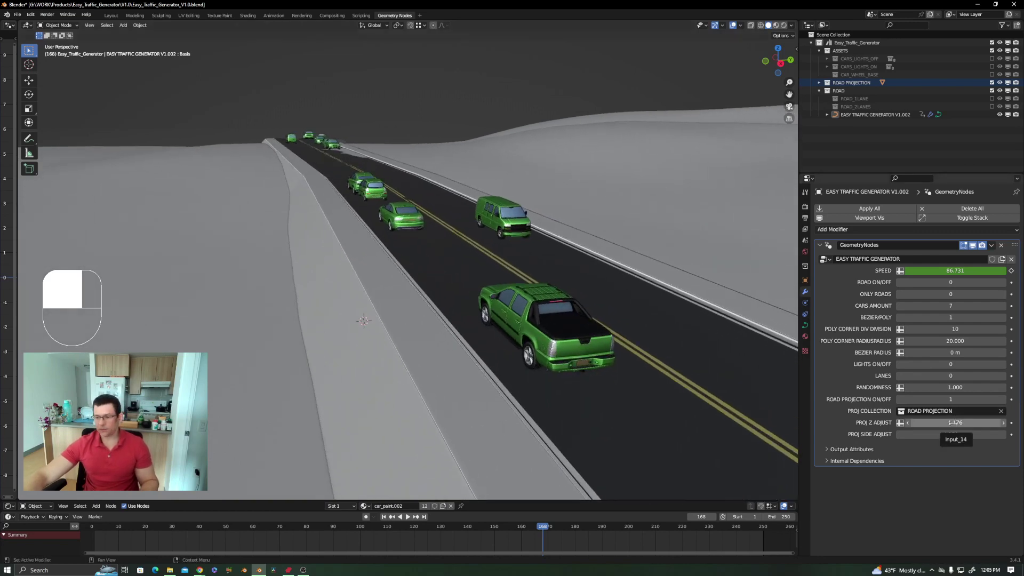
# Set PROJ Z ADJUST to 1 and PROJ SIDE ADJUST to 2 for the projected road.
pyautogui.moveTo(952, 423)
pyautogui.mouseDown()
pyautogui.moveTo(984, 422)
pyautogui.moveTo(933, 434)
pyautogui.moveTo(974, 435)
pyautogui.moveTo(952, 435)
pyautogui.mouseUp()
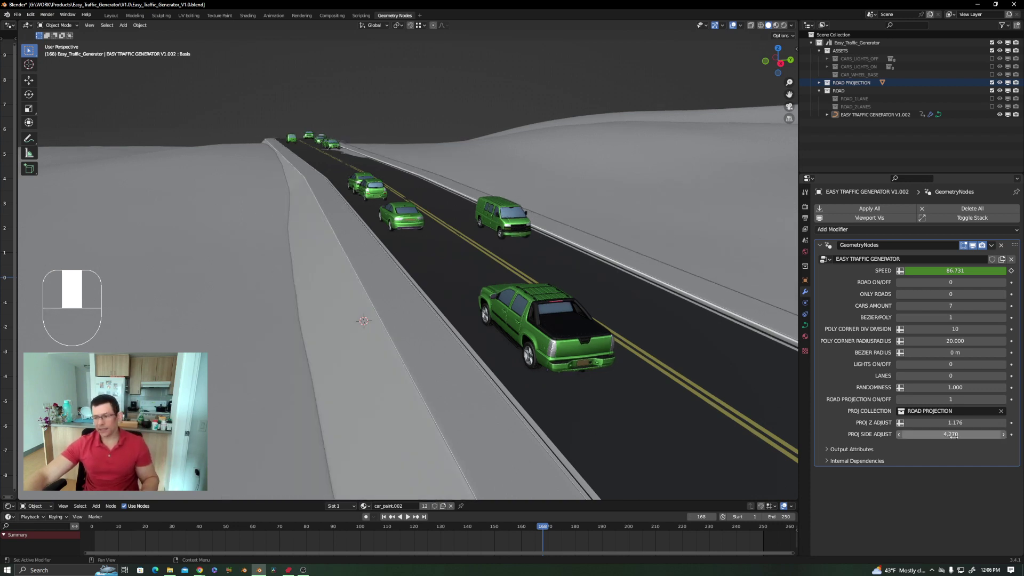
pyautogui.click(953, 423)
pyautogui.write('1')
pyautogui.press('Return')
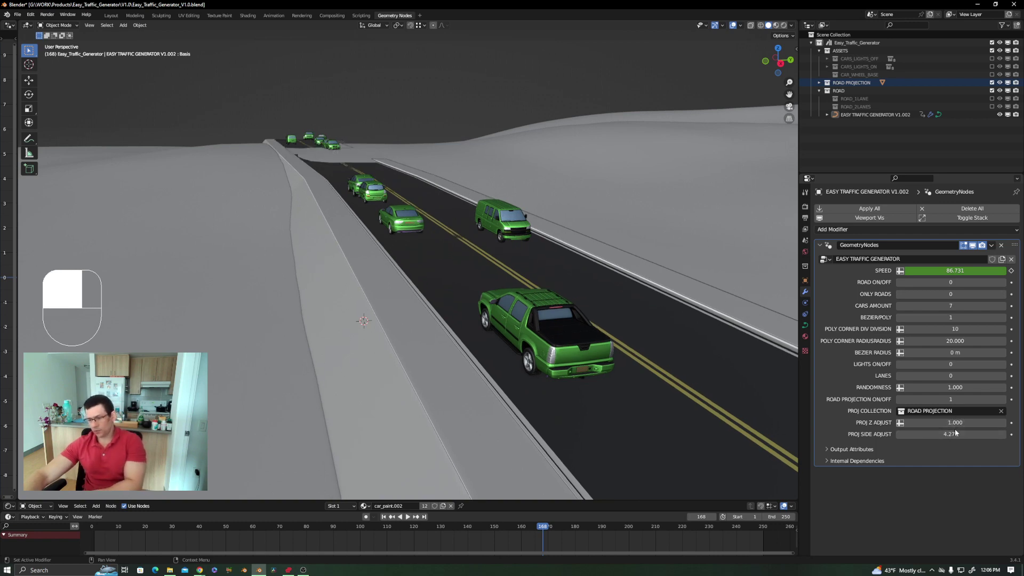
pyautogui.click(952, 434)
pyautogui.write('2')
pyautogui.press('Return')
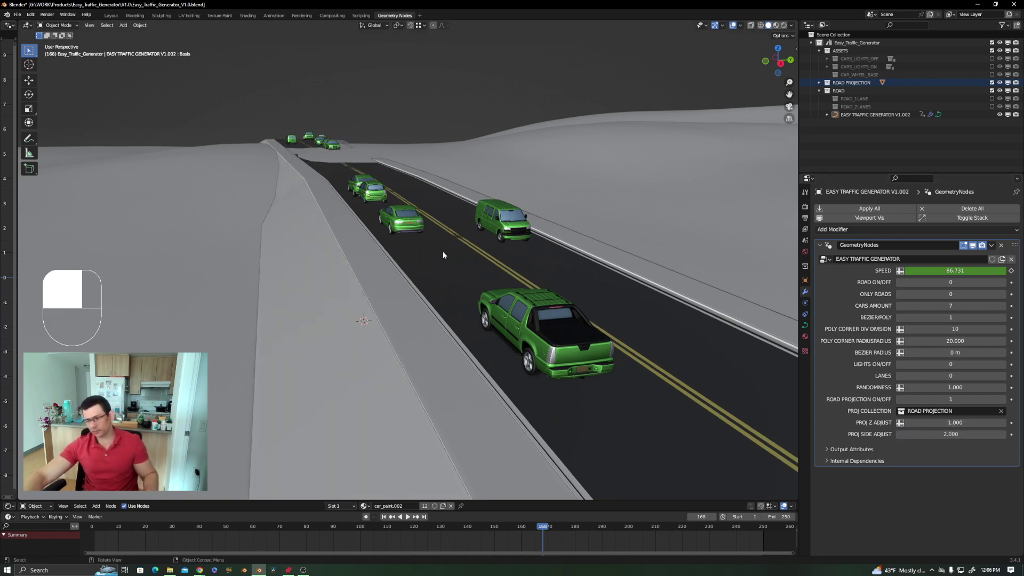
# Show the projected road in top orthographic view and enter Edit Mode on its curve.
pyautogui.scroll(-5, 260, 197)
pyautogui.moveTo(276, 180); pyautogui.dragTo(357, 274, button='middle')
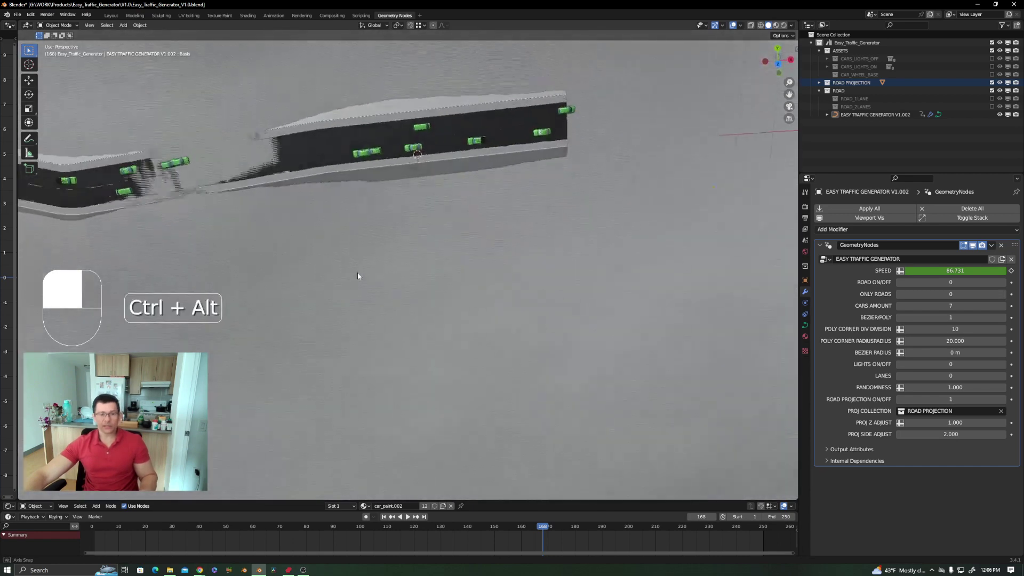
pyautogui.press('KP_7')
pyautogui.scroll(-2, 339, 209)
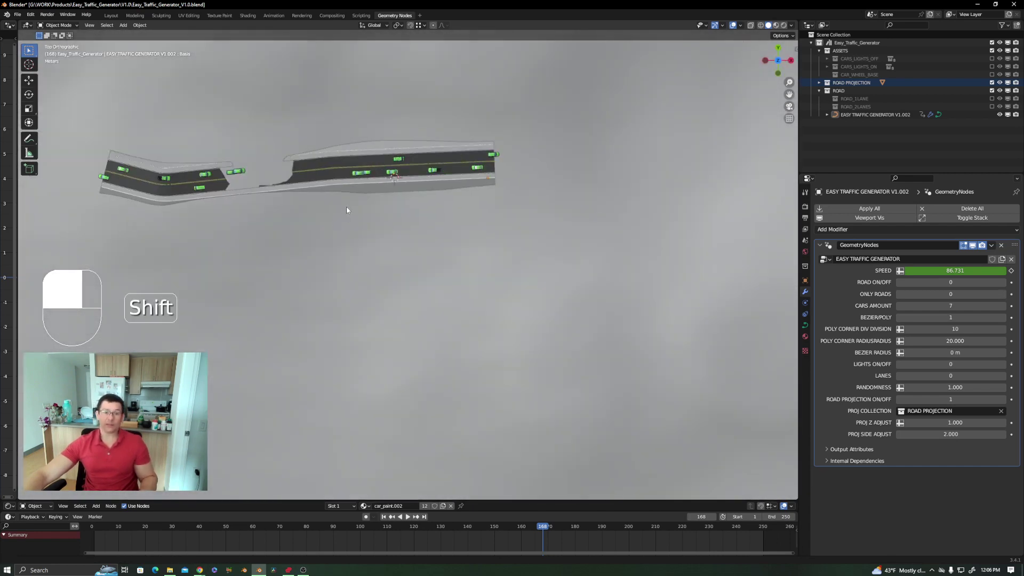
pyautogui.keyDown('shift'); pyautogui.moveTo(347, 207); pyautogui.dragTo(506, 263, button='middle'); pyautogui.keyUp('shift')
pyautogui.scroll(-5, 514, 248)
pyautogui.press('Tab')
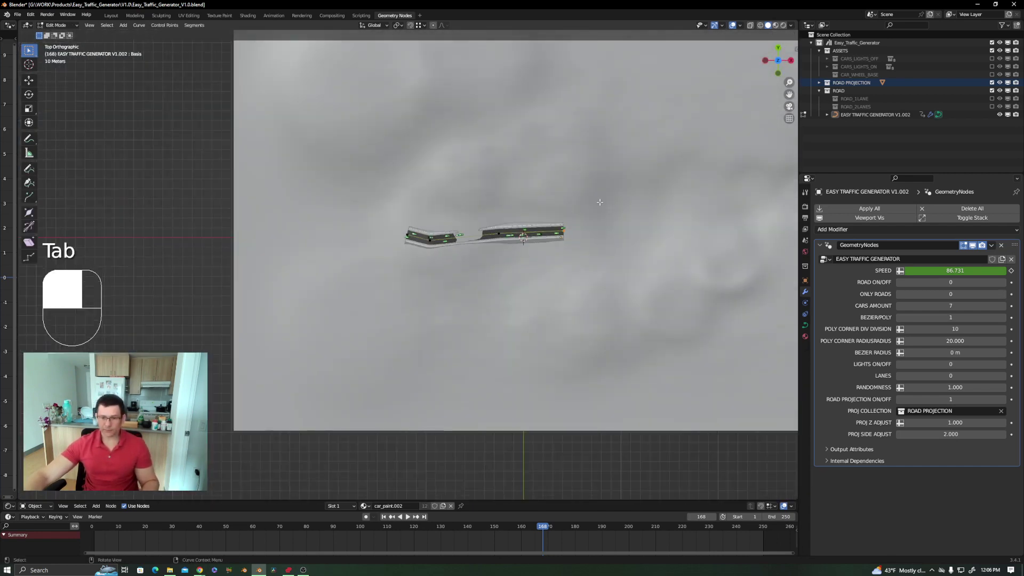
pyautogui.press('shift')
pyautogui.keyDown('shift'); pyautogui.moveTo(511, 216); pyautogui.dragTo(454, 239, button='middle'); pyautogui.keyUp('shift')
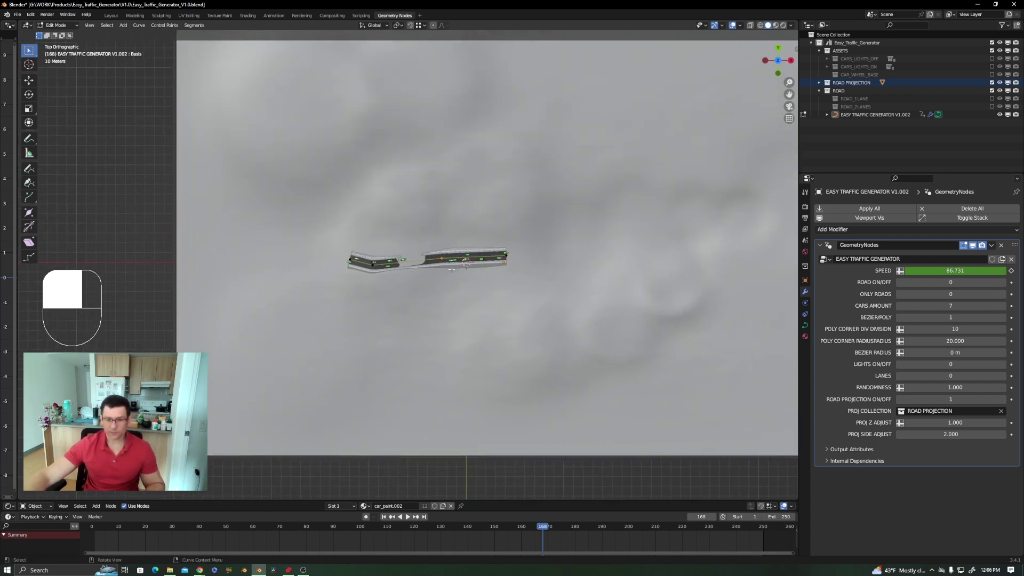
pyautogui.moveTo(452, 269); pyautogui.dragTo(528, 283, button='middle')
pyautogui.press('Tab')
pyautogui.press('Tab')
pyautogui.keyDown('shift'); pyautogui.moveTo(481, 206); pyautogui.dragTo(429, 231, button='middle'); pyautogui.keyUp('shift')
# Move the road's middle curve point about 33 m toward negative X and pull the positive-X end point inward.
pyautogui.moveTo(432, 230); pyautogui.dragTo(490, 255)
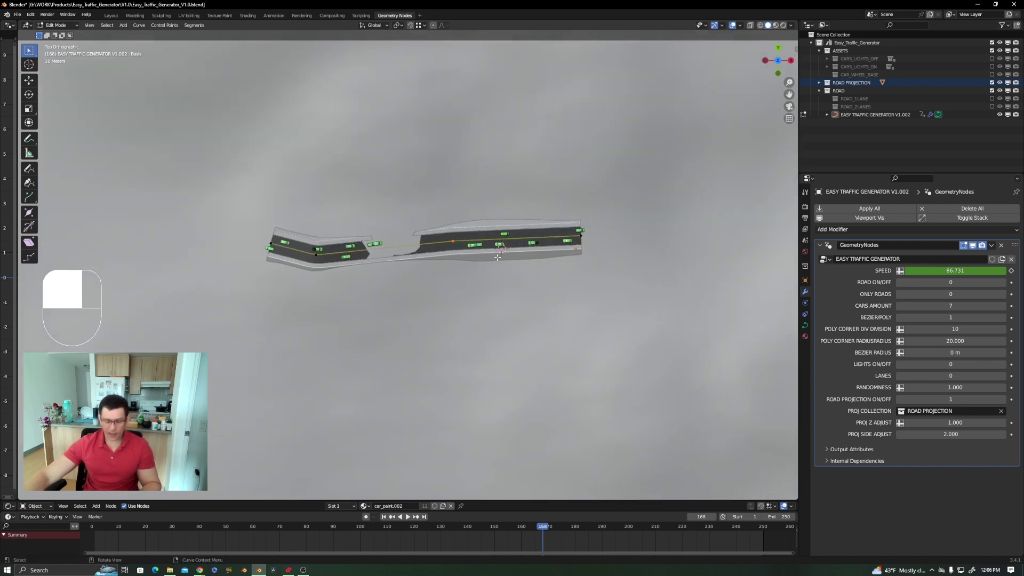
pyautogui.press('g')
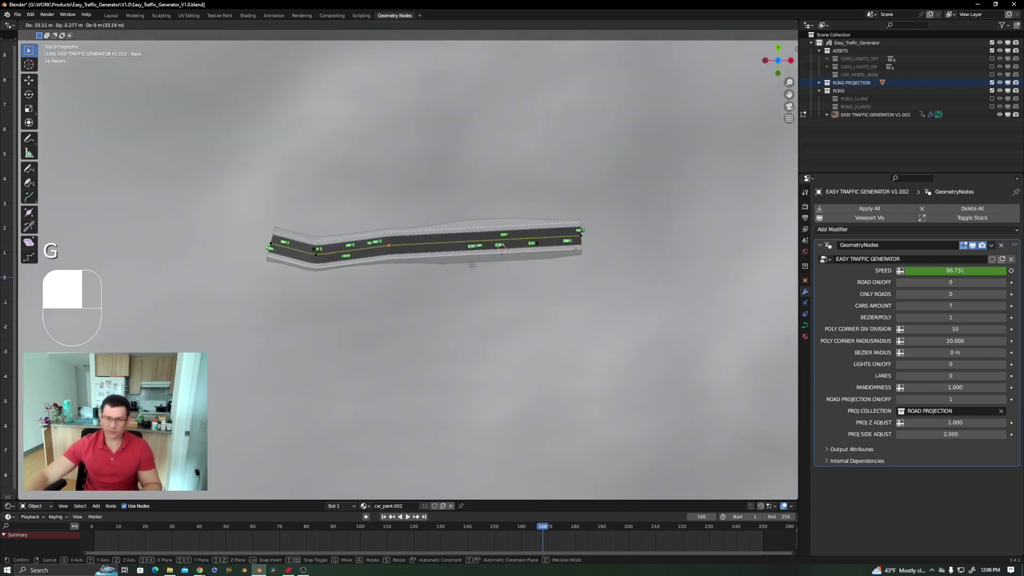
pyautogui.click(595, 219)
pyautogui.press('g')
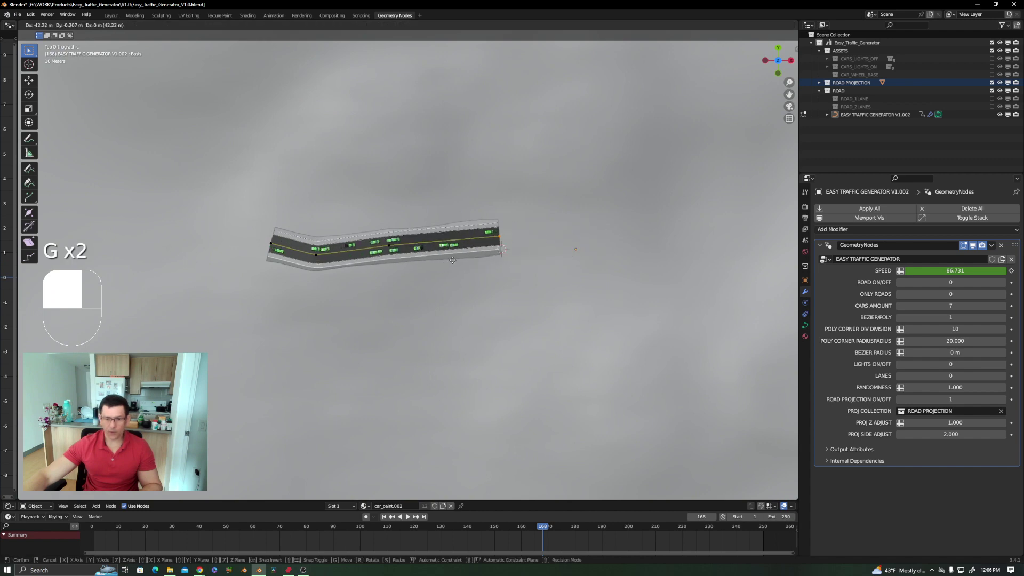
pyautogui.click(445, 260)
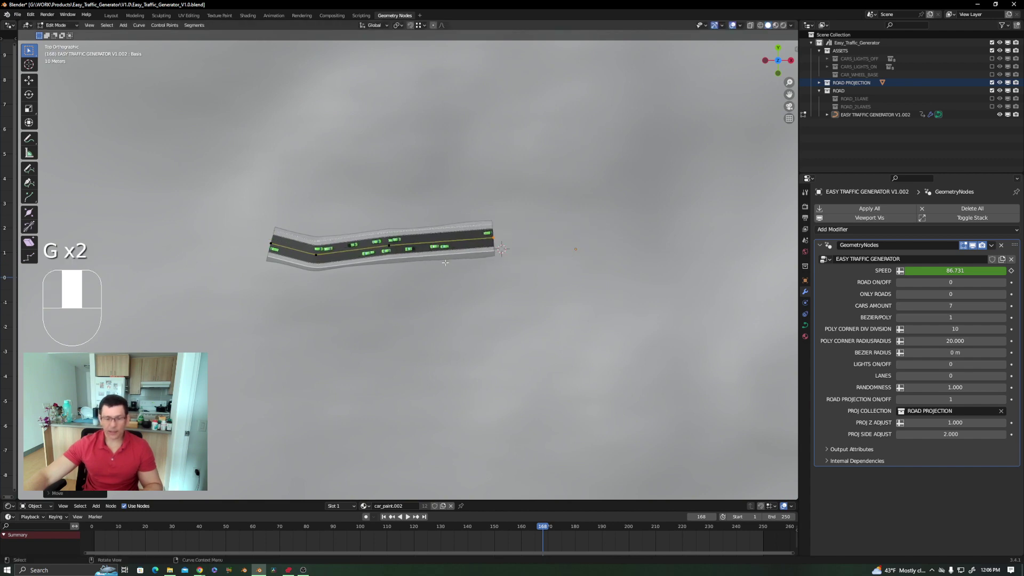
# Extend the road from its positive-X end with six extruded points, bending the last ones toward positive Y.
pyautogui.scroll(-2, 488, 238)
pyautogui.keyDown('shift'); pyautogui.moveTo(504, 236); pyautogui.dragTo(394, 235, button='middle'); pyautogui.keyUp('shift')
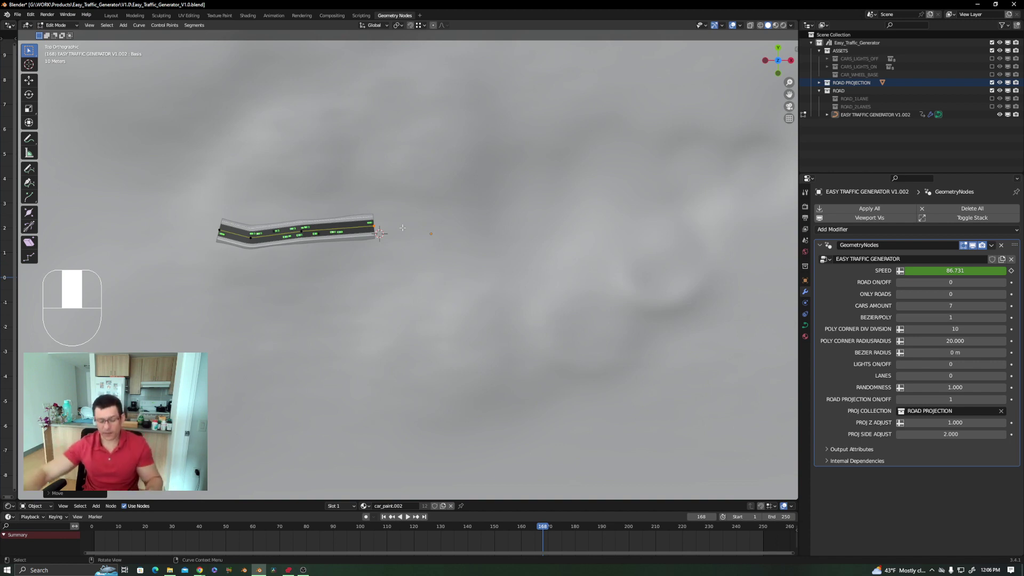
pyautogui.press('e')
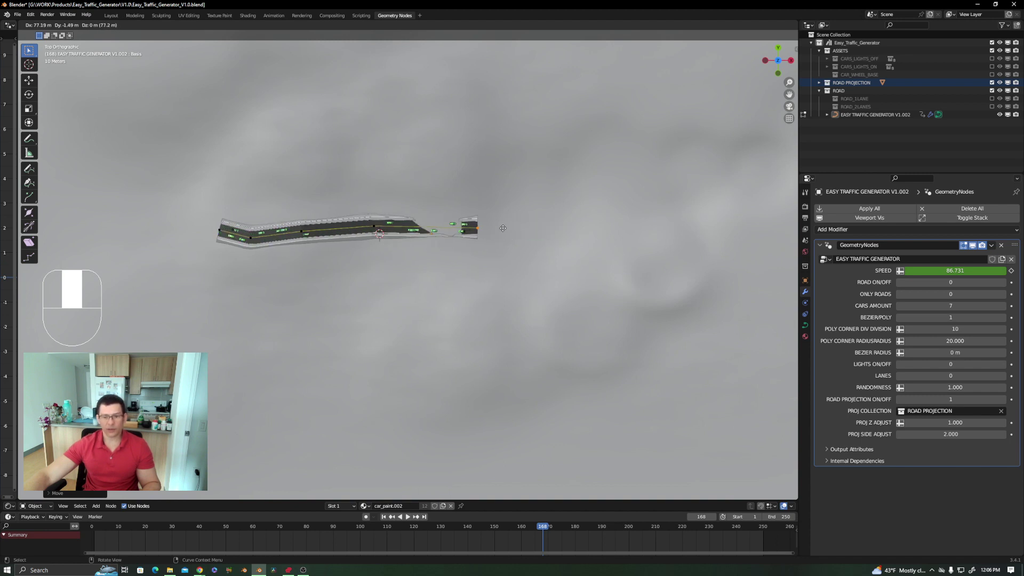
pyautogui.click(487, 227)
pyautogui.press('e')
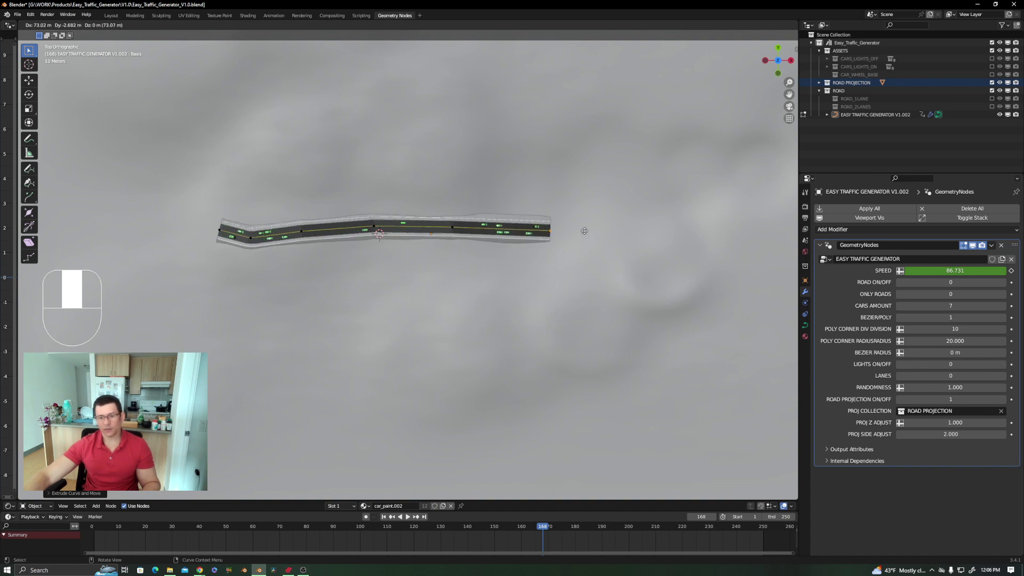
pyautogui.click(544, 226)
pyautogui.press('e')
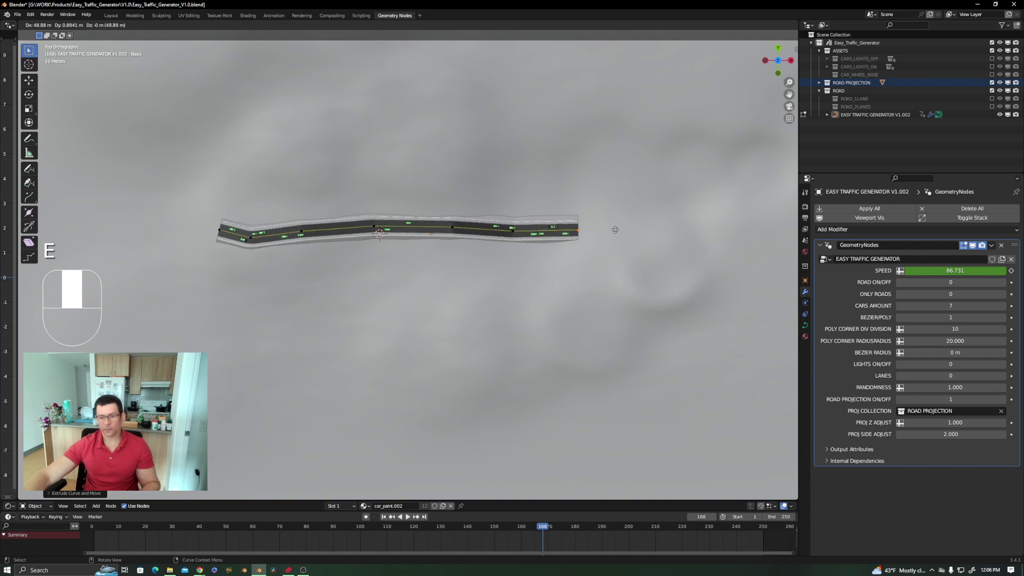
pyautogui.click(615, 230)
pyautogui.press('e')
pyautogui.click(688, 218)
pyautogui.press('e')
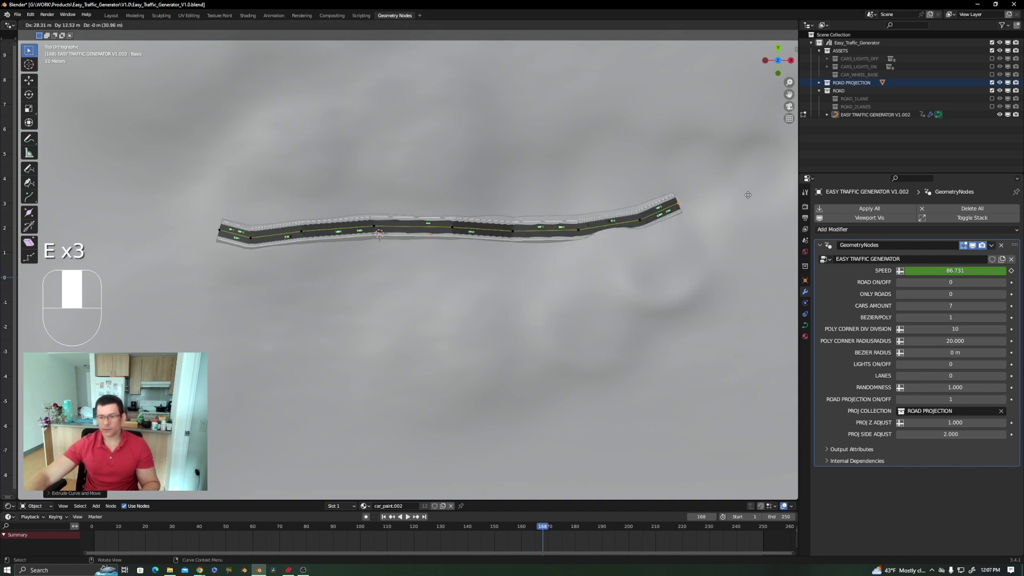
pyautogui.click(745, 192)
pyautogui.press('e')
pyautogui.click(221, 159)
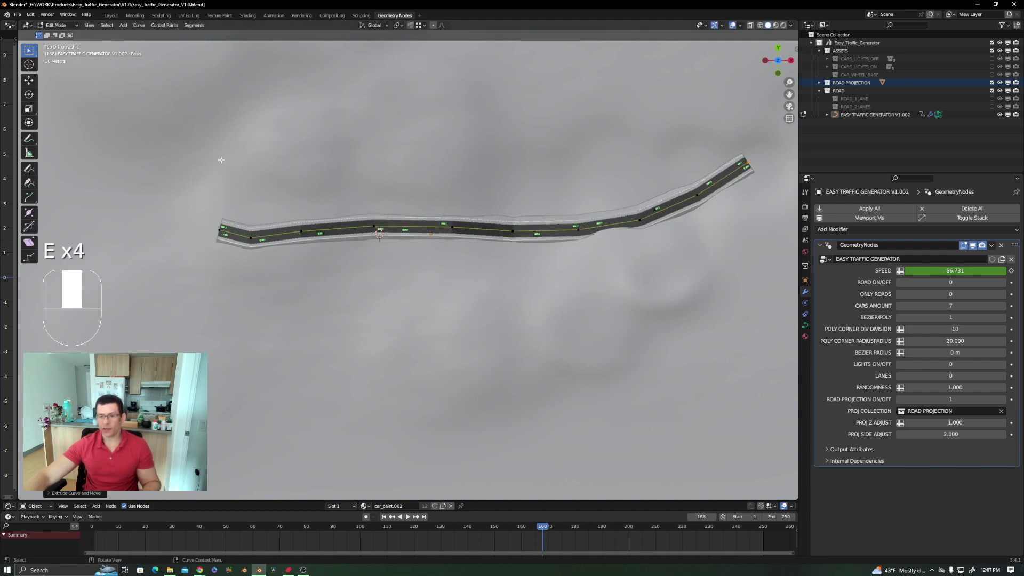
# Extend the road from its negative-X end with eight extruded points, curving back and up across the landscape toward positive Y.
pyautogui.click(220, 230)
pyautogui.keyDown('shift'); pyautogui.moveTo(219, 230); pyautogui.dragTo(364, 235, button='middle'); pyautogui.keyUp('shift')
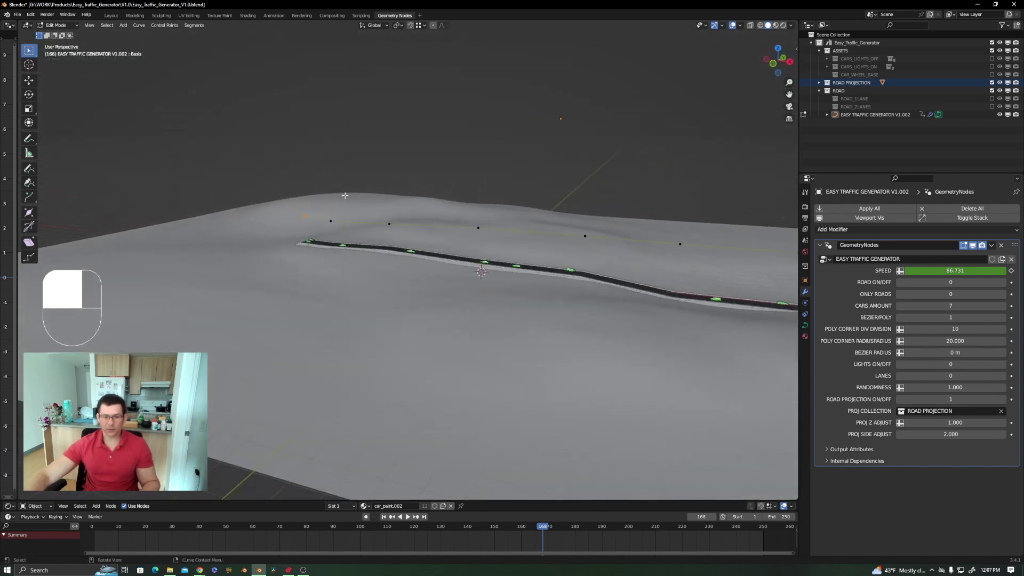
pyautogui.moveTo(338, 227); pyautogui.dragTo(352, 298, button='middle')
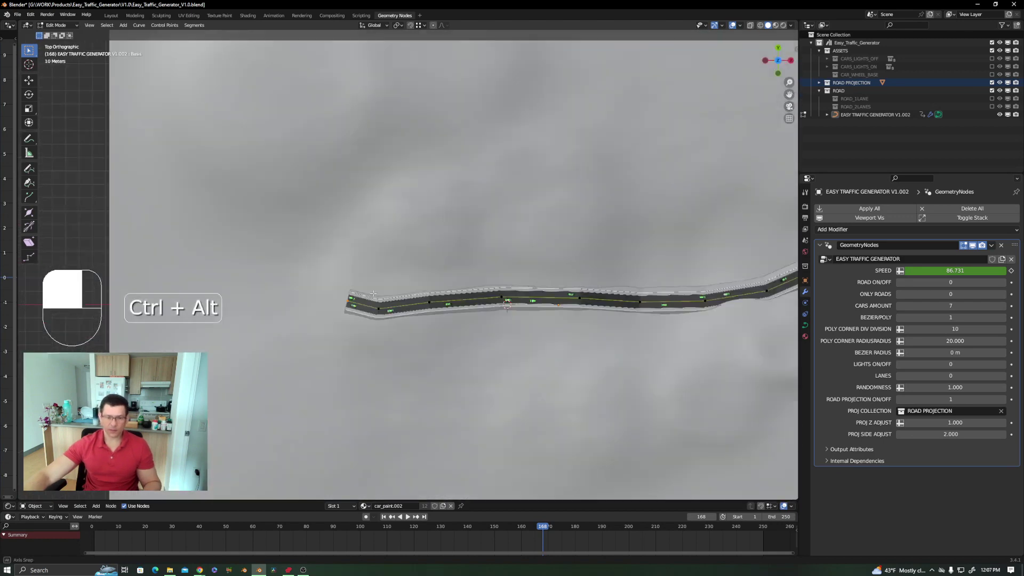
pyautogui.press('e')
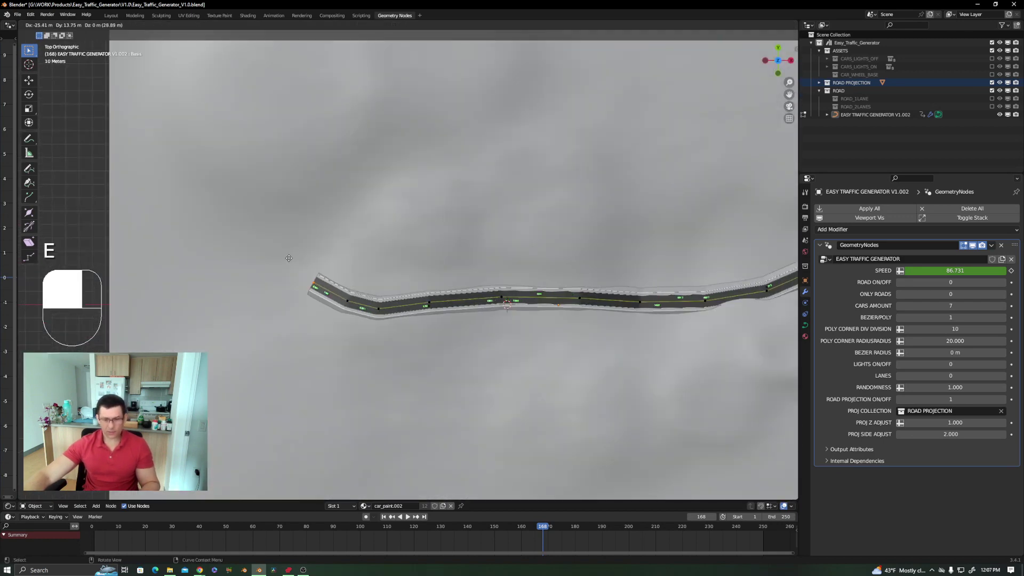
pyautogui.click(288, 259)
pyautogui.press('e')
pyautogui.click(312, 195)
pyautogui.press('e')
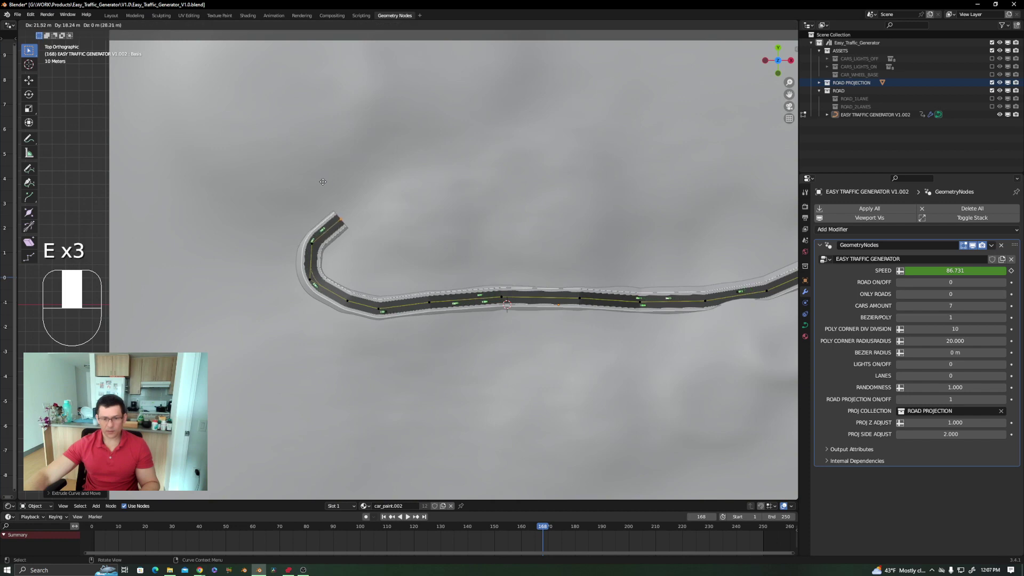
pyautogui.click(344, 162)
pyautogui.press('e')
pyautogui.click(389, 141)
pyautogui.press('e')
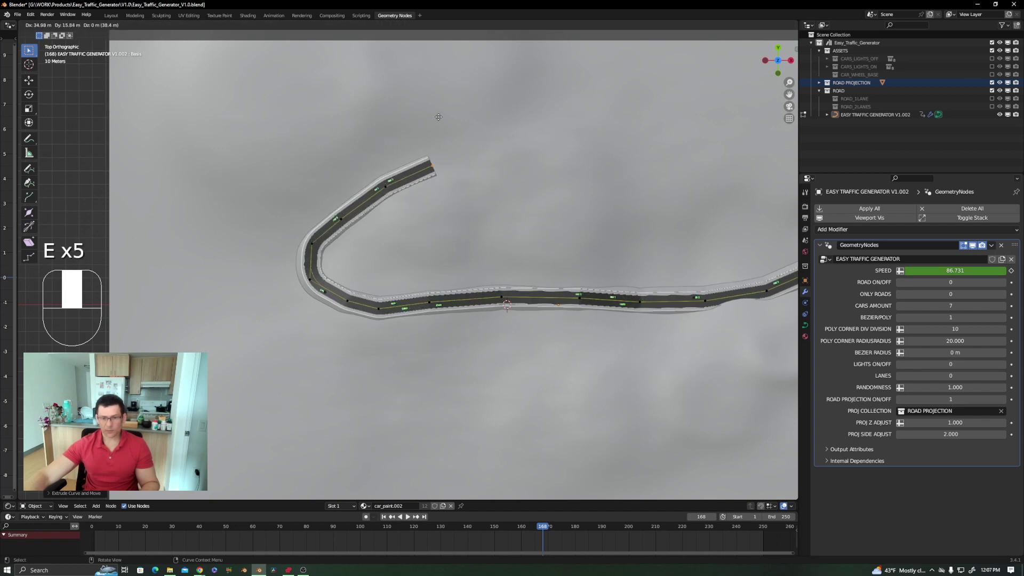
pyautogui.click(434, 115)
pyautogui.press('e')
pyautogui.click(493, 91)
pyautogui.press('e')
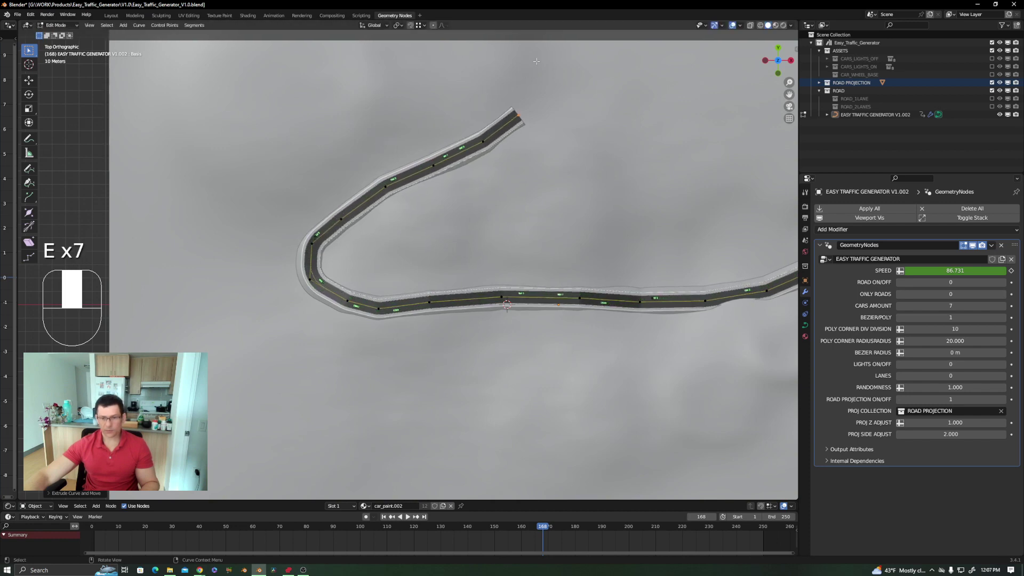
pyautogui.click(528, 64)
pyautogui.press('e')
pyautogui.click(557, 479)
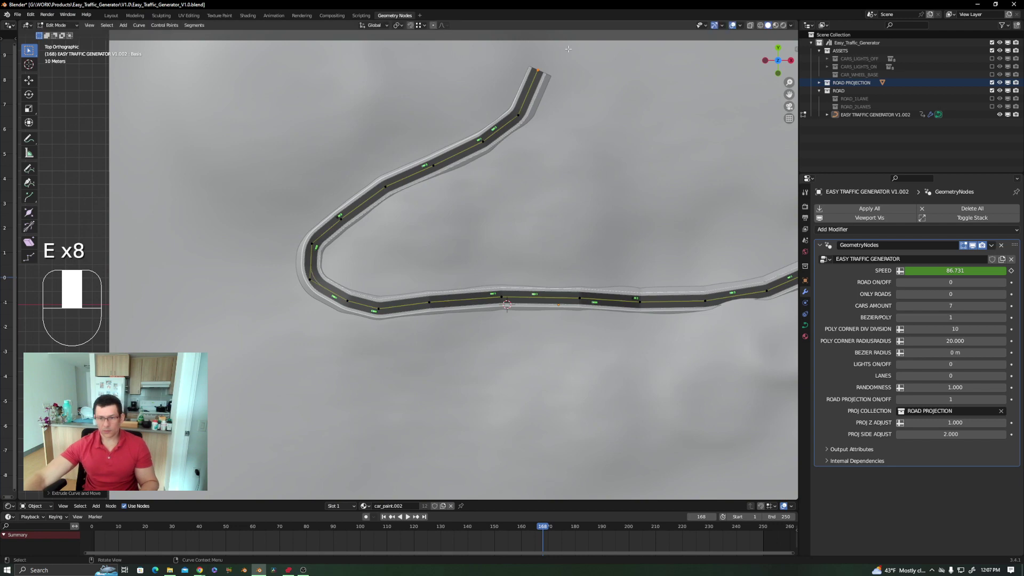
pyautogui.scroll(-2, 548, 67)
pyautogui.keyDown('shift'); pyautogui.moveTo(547, 68); pyautogui.dragTo(516, 164, button='middle'); pyautogui.keyUp('shift')
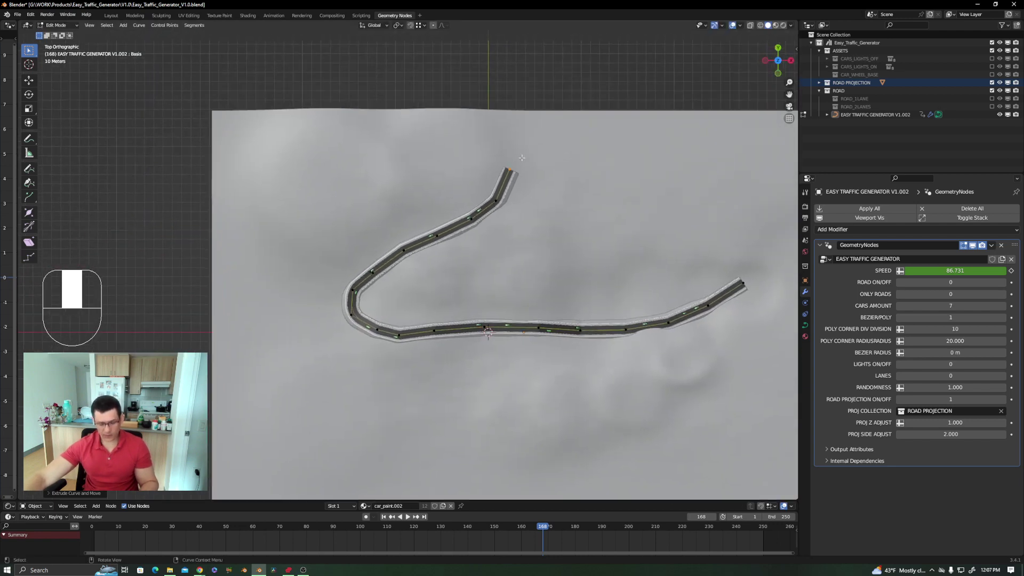
# Extend the road's positive-Y end with nine extruded points, curving it toward negative X to the landscape's negative-X edge.
pyautogui.press('e')
pyautogui.click(526, 134)
pyautogui.press('e')
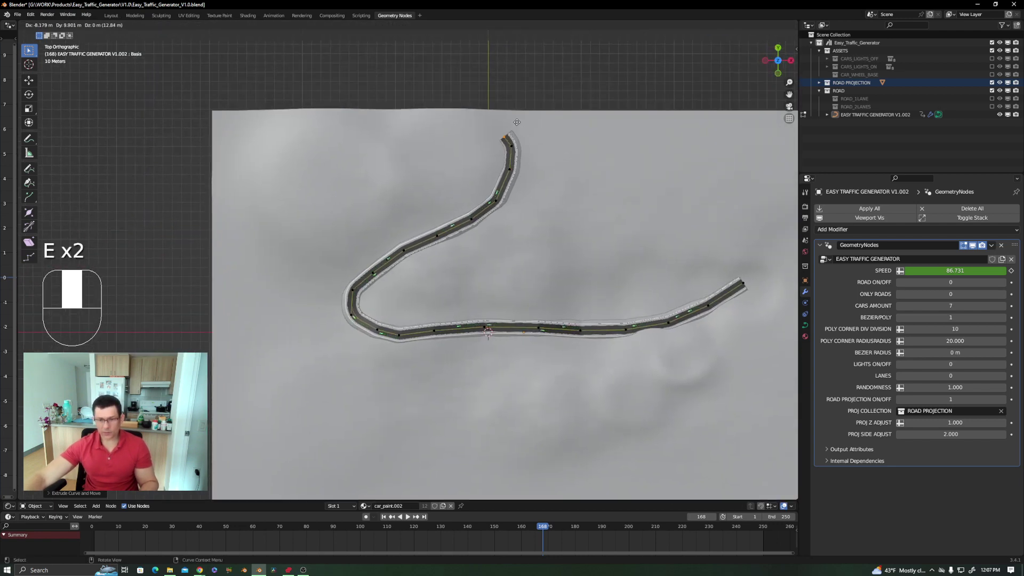
pyautogui.click(514, 119)
pyautogui.press('e')
pyautogui.click(483, 113)
pyautogui.press('e')
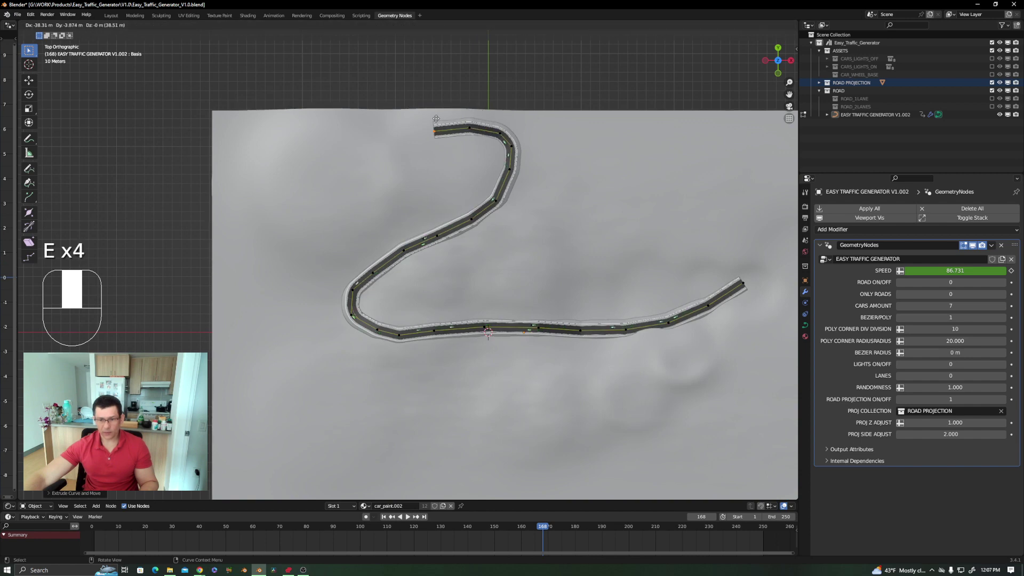
pyautogui.click(368, 130)
pyautogui.press('e')
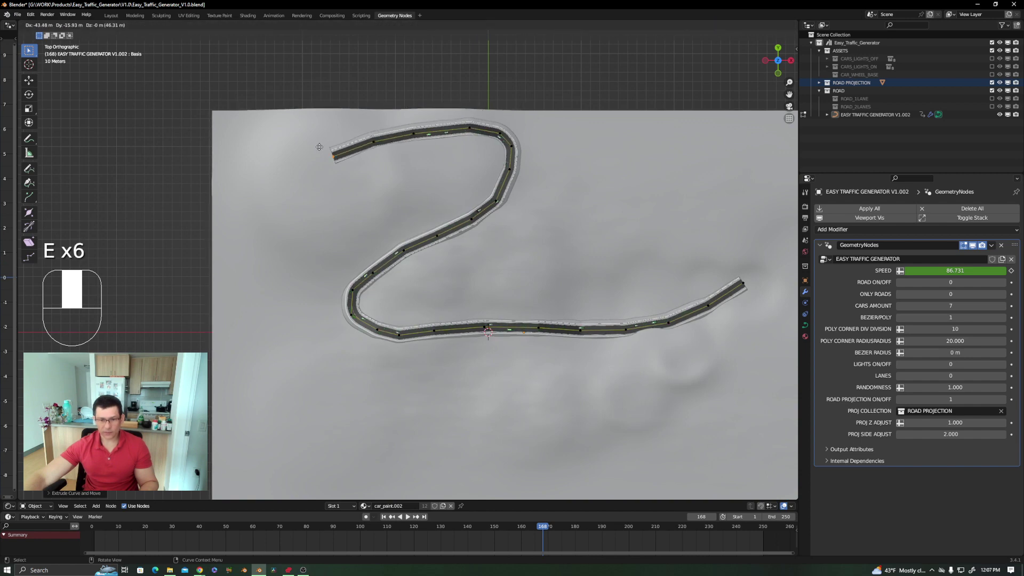
pyautogui.click(322, 142)
pyautogui.press('e')
pyautogui.click(258, 166)
pyautogui.press('e')
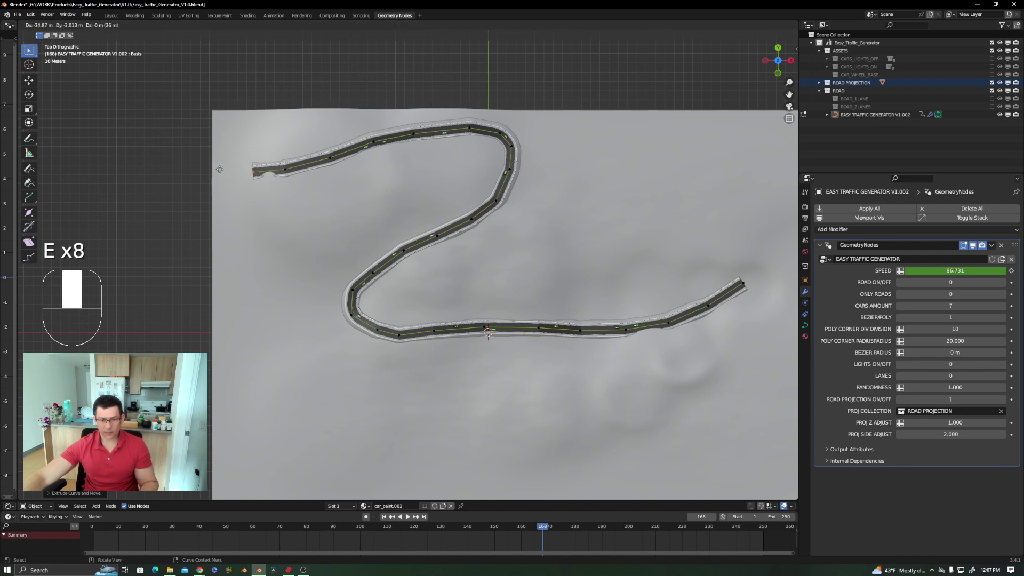
pyautogui.click(223, 168)
pyautogui.press('e')
pyautogui.click(185, 164)
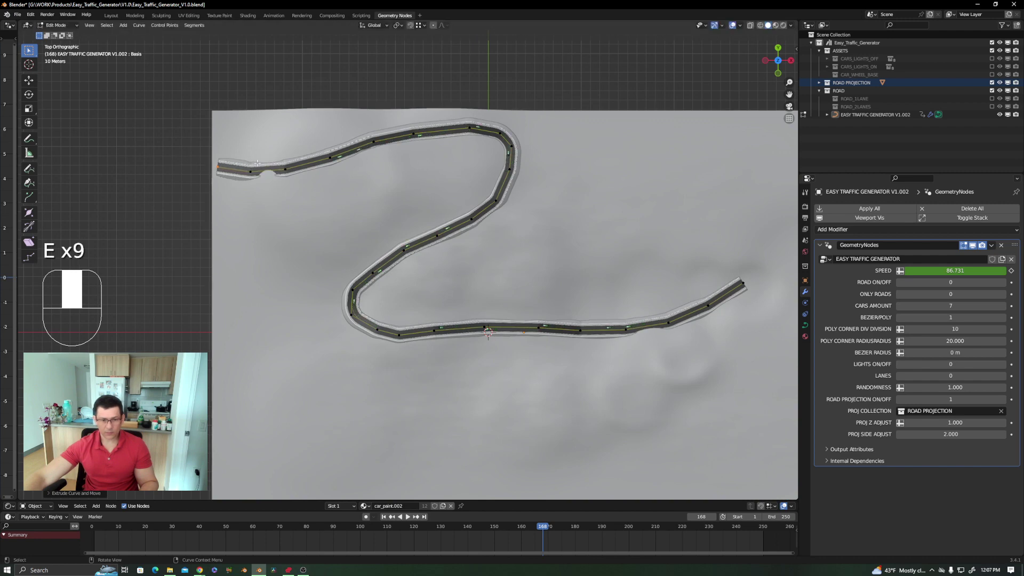
# Move the curve point next to the road's negative-X end about 11 m toward positive X.
pyautogui.scroll(5, 258, 163)
pyautogui.press('g')
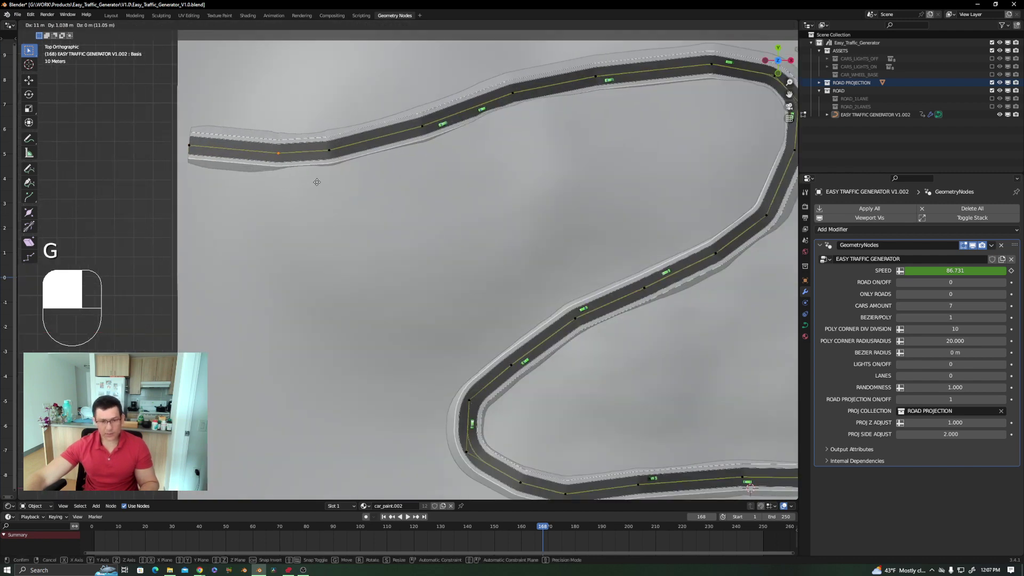
pyautogui.click(317, 183)
pyautogui.scroll(-5, 333, 204)
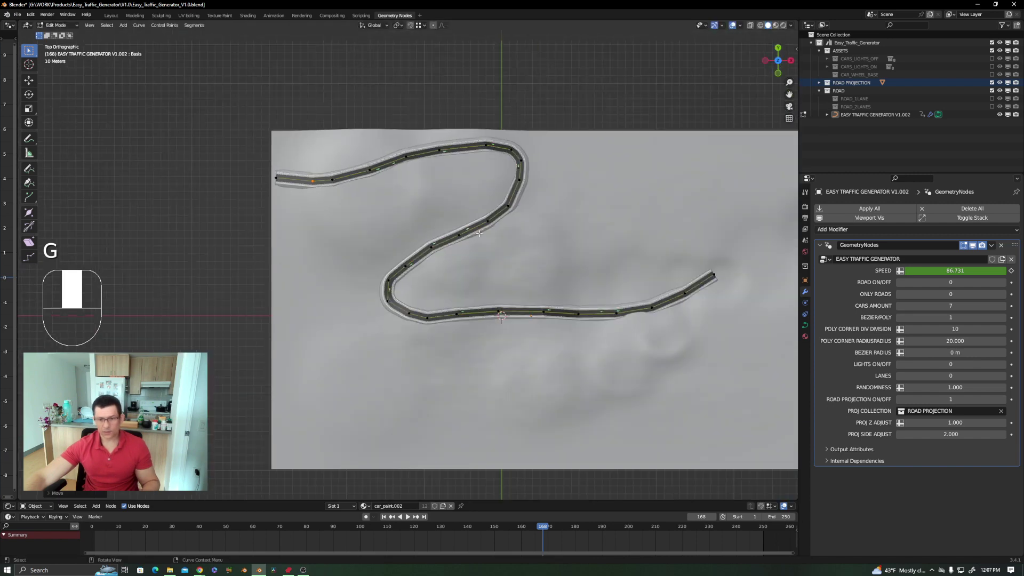
# Extend the road from its other end with seven extruded points, curving around the landscape's positive-X side toward negative Y.
pyautogui.keyDown('shift'); pyautogui.moveTo(756, 259); pyautogui.dragTo(521, 264, button='middle'); pyautogui.keyUp('shift')
pyautogui.click(487, 284)
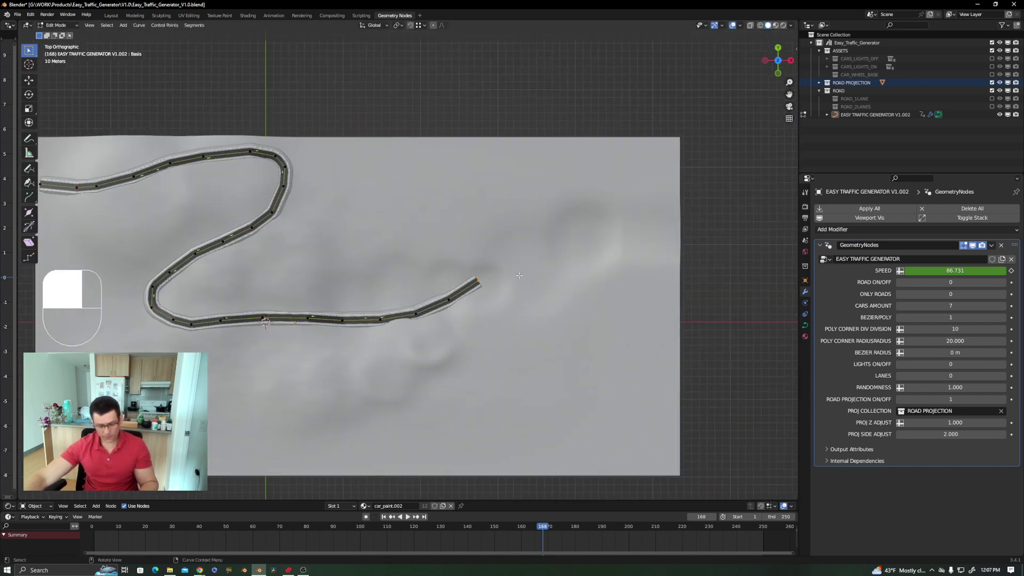
pyautogui.press('e')
pyautogui.click(548, 259)
pyautogui.press('e')
pyautogui.click(596, 243)
pyautogui.press('e')
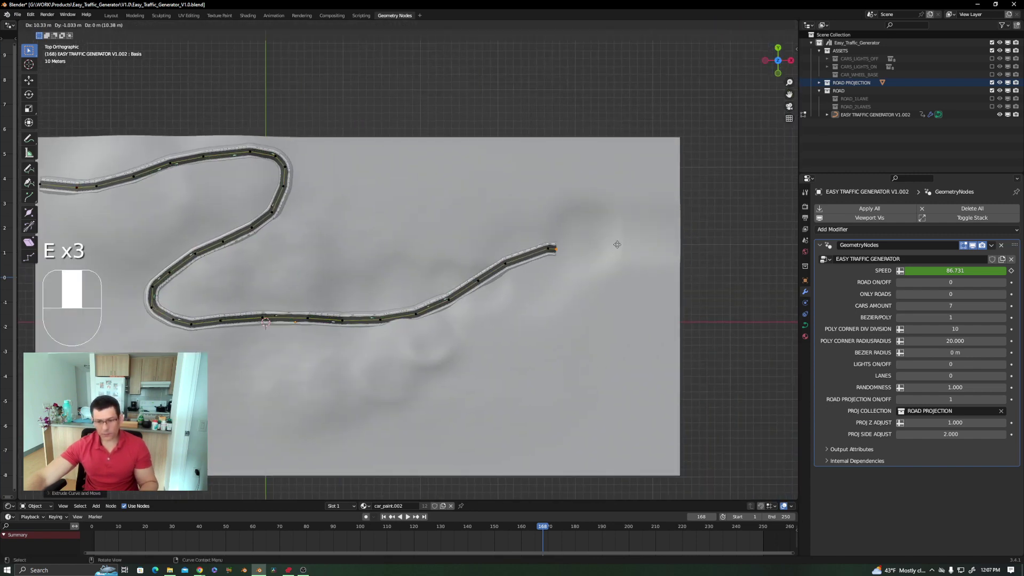
pyautogui.click(640, 249)
pyautogui.press('e')
pyautogui.click(680, 274)
pyautogui.press('e')
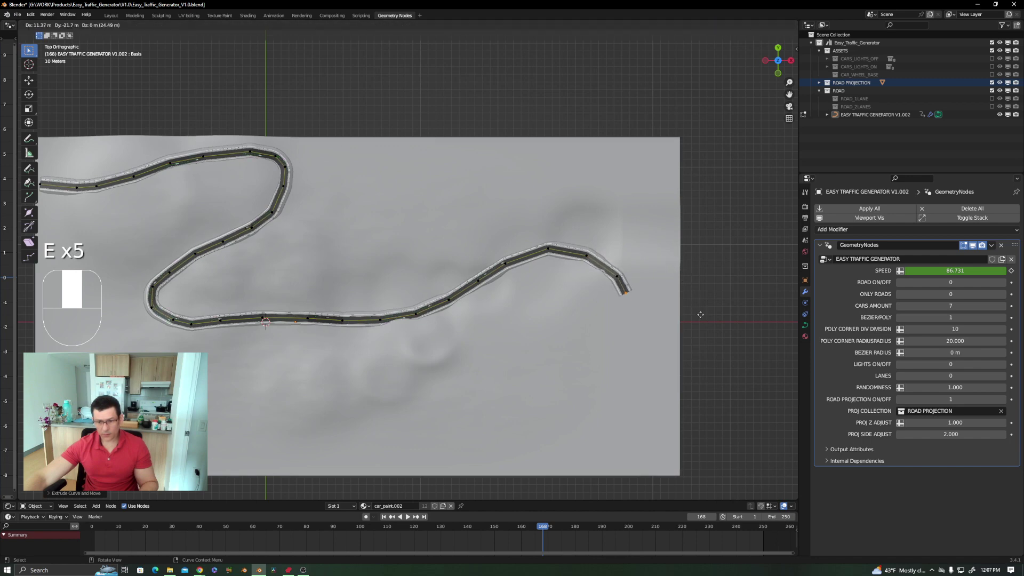
pyautogui.click(706, 337)
pyautogui.press('e')
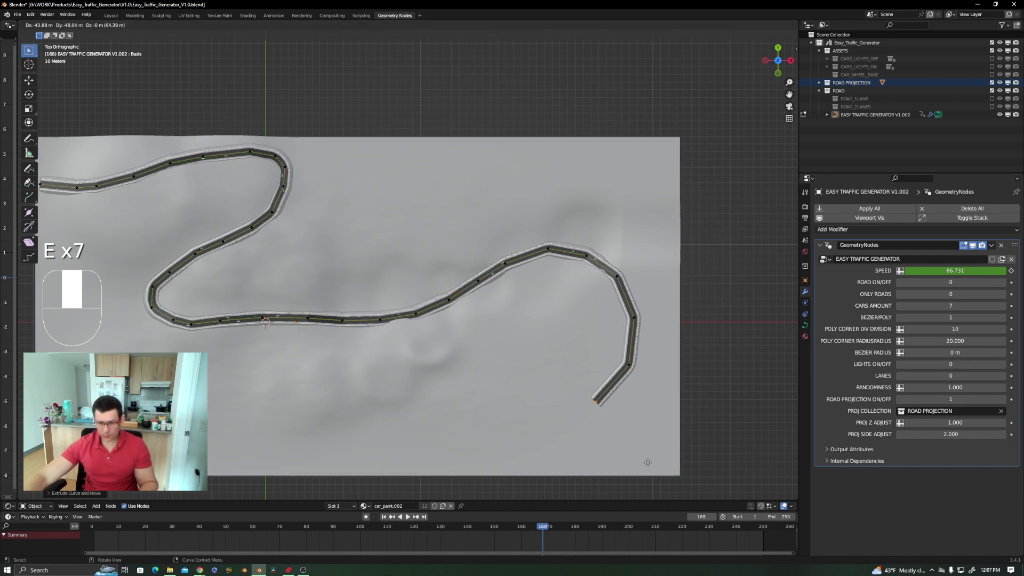
pyautogui.click(647, 462)
# Continue the same road end with eleven extruded points winding back toward negative X, and leave Edit Mode.
pyautogui.press('e')
pyautogui.click(585, 482)
pyautogui.press('e')
pyautogui.click(501, 493)
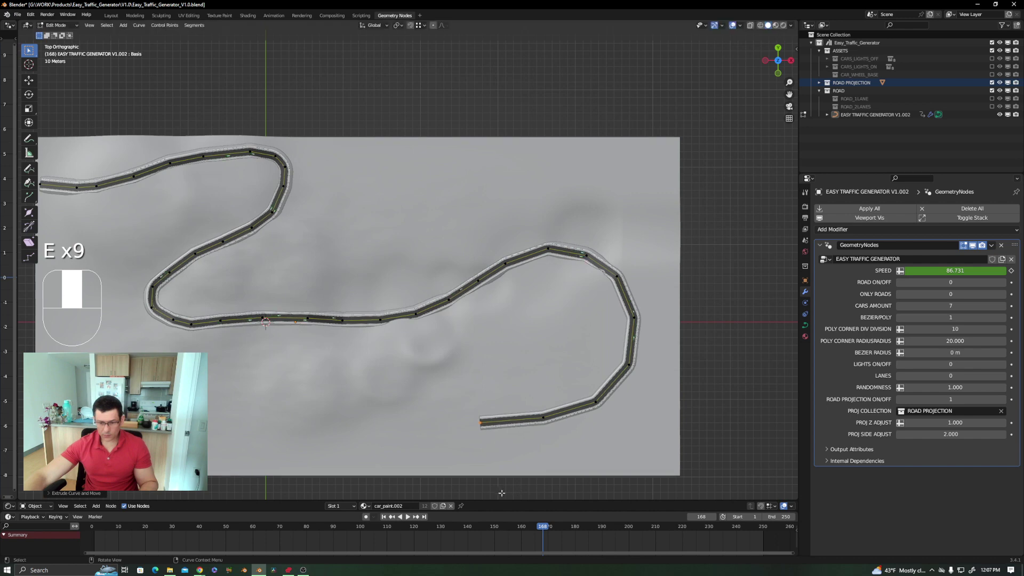
pyautogui.press('e')
pyautogui.click(423, 488)
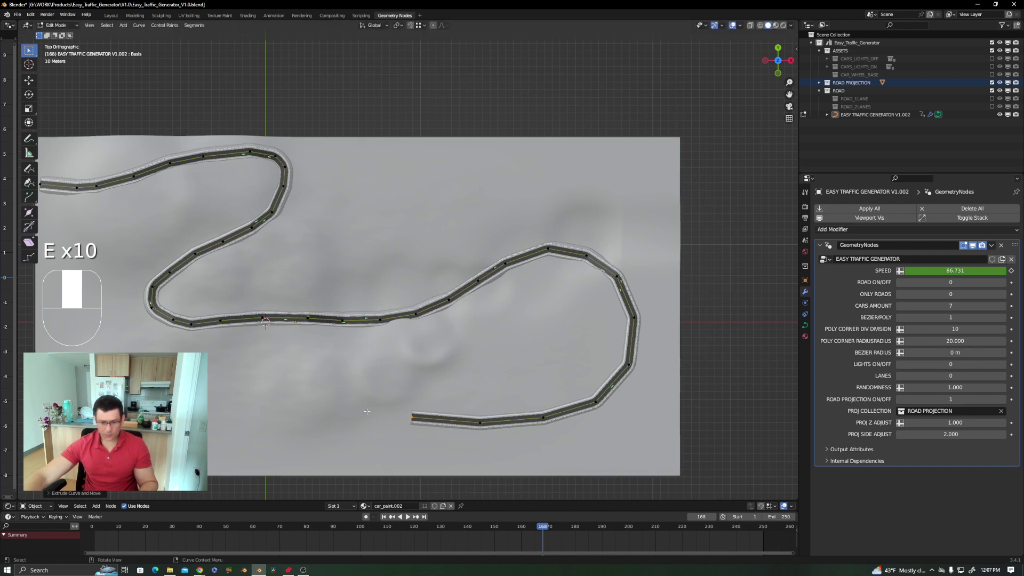
pyautogui.press('e')
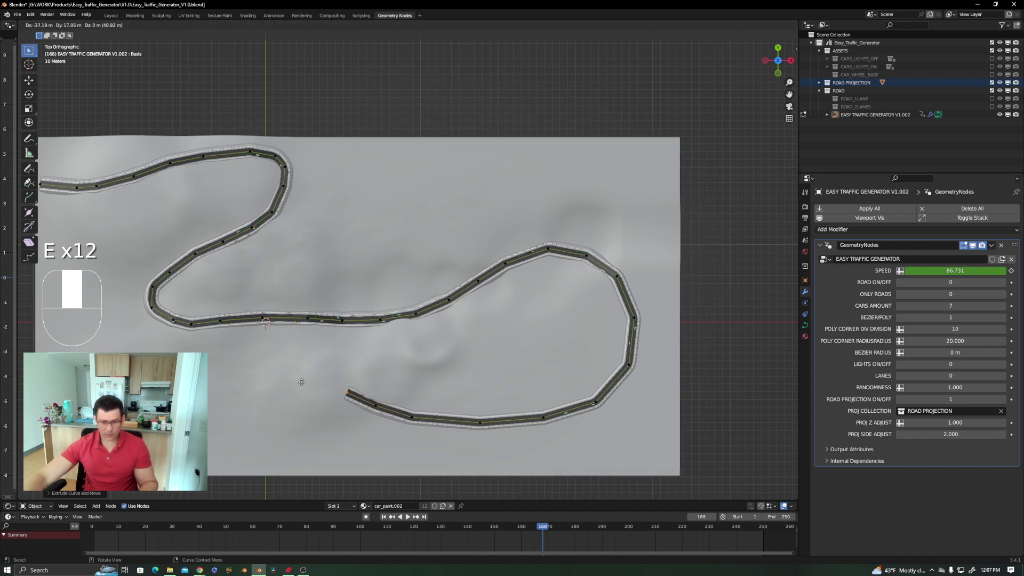
pyautogui.click(300, 381)
pyautogui.press('e')
pyautogui.click(260, 371)
pyautogui.press('e')
pyautogui.click(219, 370)
pyautogui.press('e')
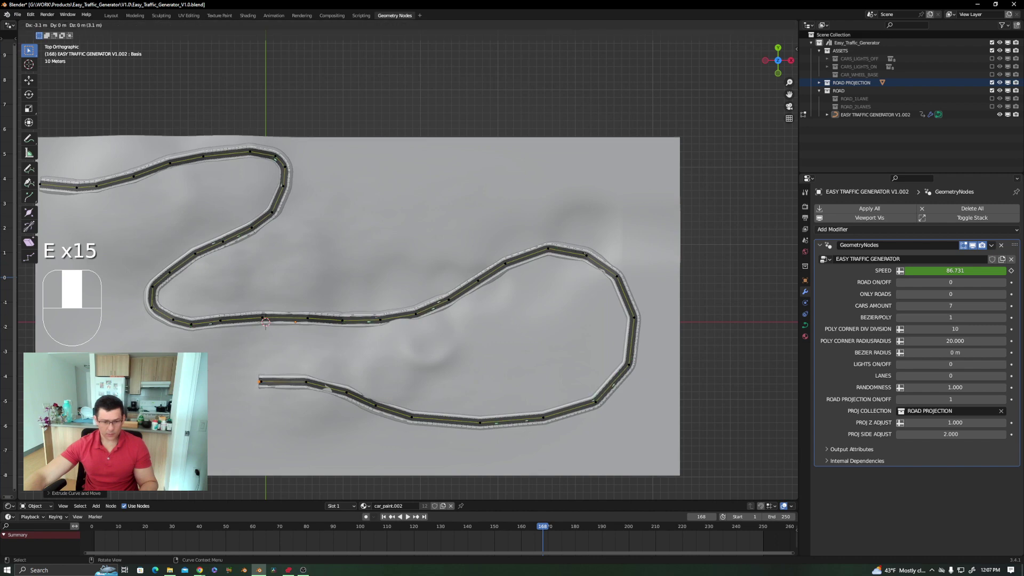
pyautogui.click(180, 376)
pyautogui.press('e')
pyautogui.click(140, 385)
pyautogui.press('e')
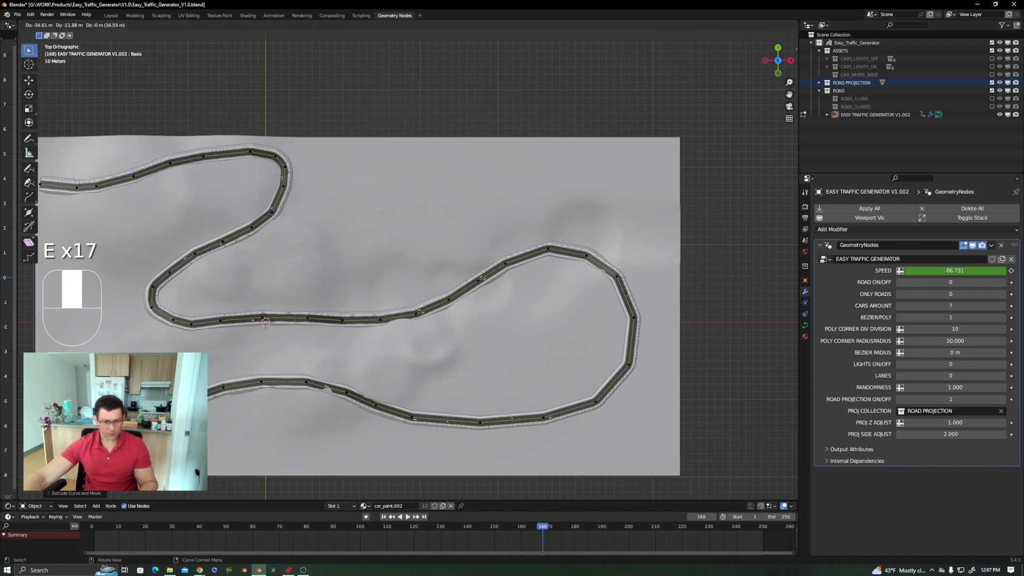
pyautogui.click(101, 396)
pyautogui.press('e')
pyautogui.click(63, 405)
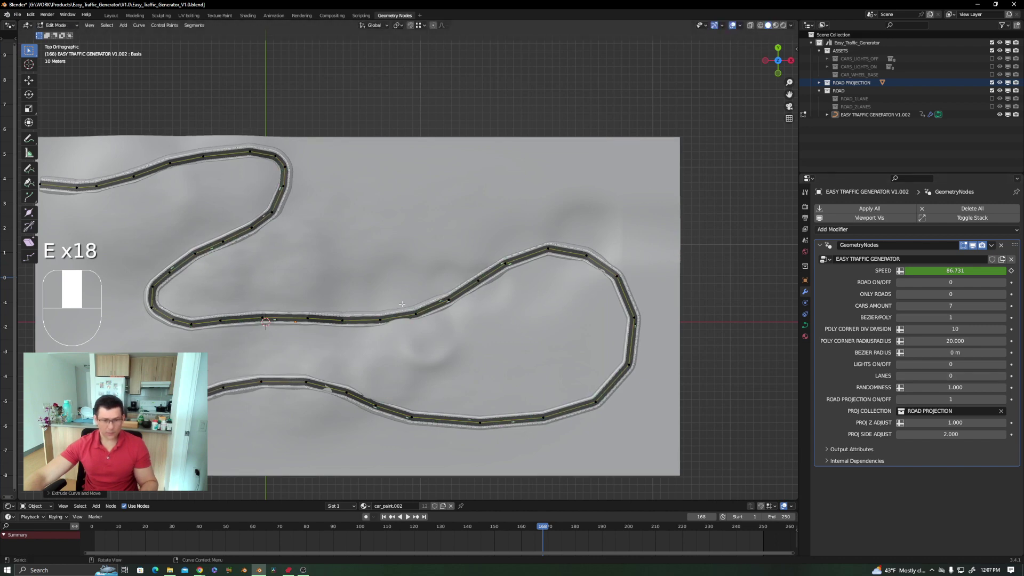
pyautogui.scroll(3, 198, 308)
pyautogui.press('Tab')
# Examine the projected road close up in perspective for places where the landscape cuts through its surface.
pyautogui.scroll(-6, 197, 308)
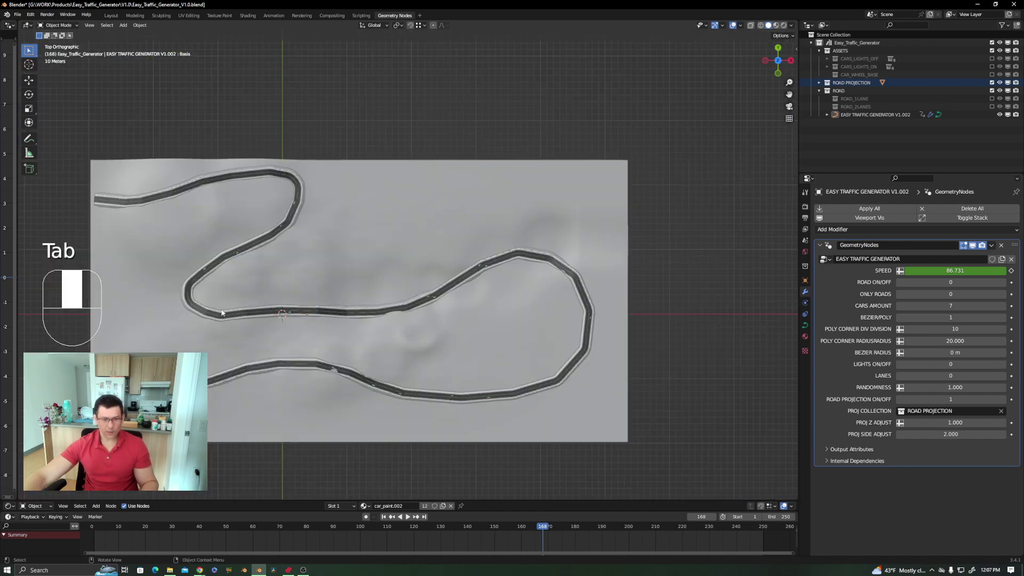
pyautogui.moveTo(198, 308); pyautogui.dragTo(241, 294, button='middle')
pyautogui.scroll(6, 245, 312)
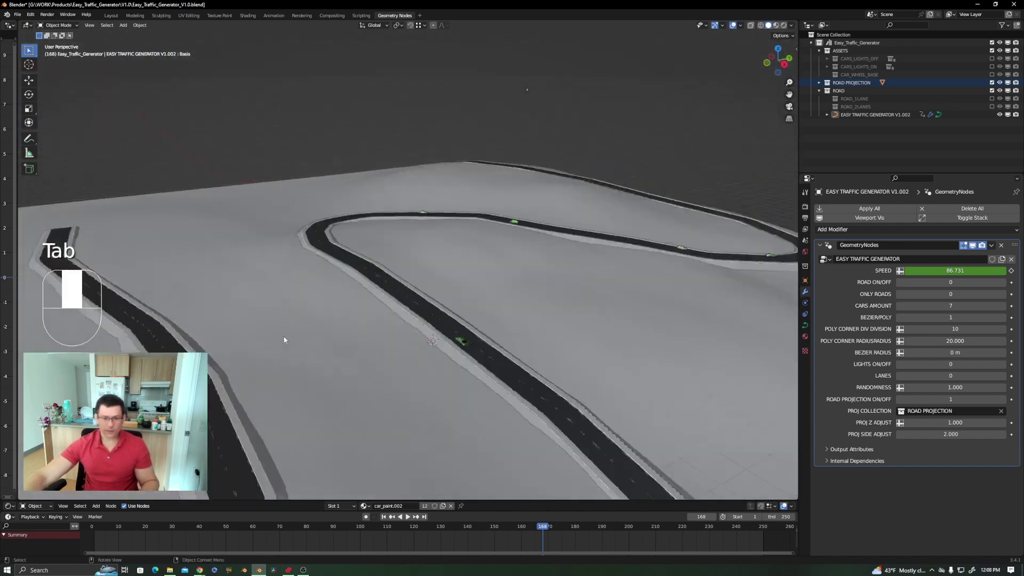
pyautogui.moveTo(370, 348); pyautogui.dragTo(534, 308, button='middle')
pyautogui.scroll(-6, 323, 325)
pyautogui.scroll(4, 524, 330)
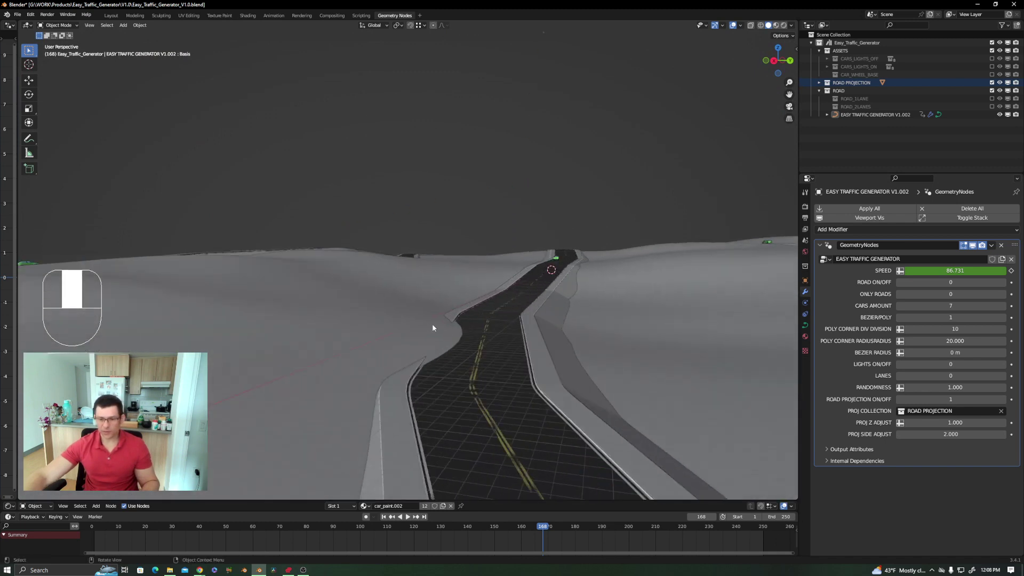
pyautogui.keyDown('shift'); pyautogui.moveTo(433, 327); pyautogui.dragTo(537, 354, button='middle'); pyautogui.keyUp('shift')
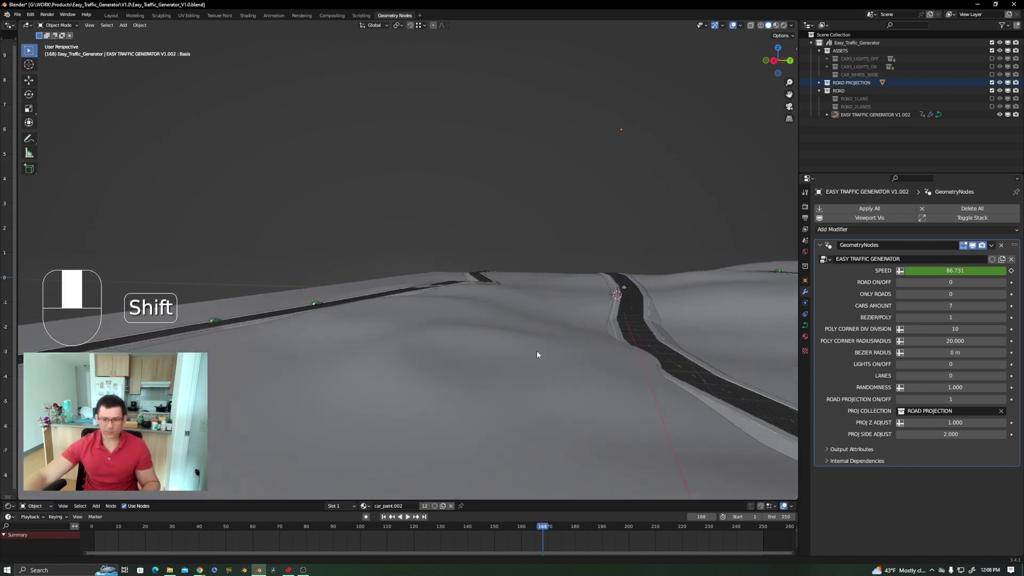
pyautogui.moveTo(510, 301); pyautogui.dragTo(376, 286, button='middle')
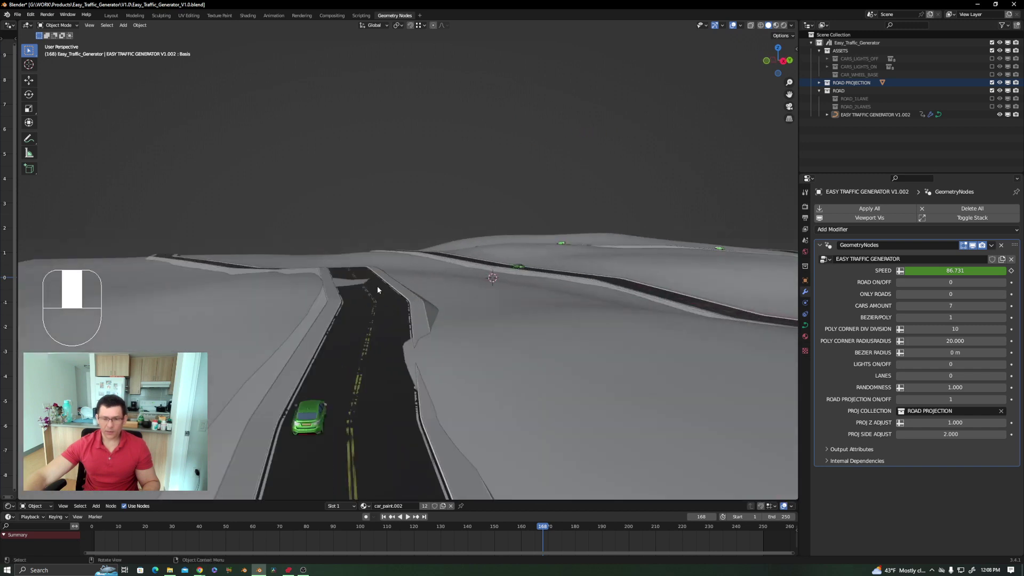
pyautogui.keyDown('shift'); pyautogui.moveTo(581, 311); pyautogui.dragTo(636, 319, button='middle'); pyautogui.keyUp('shift')
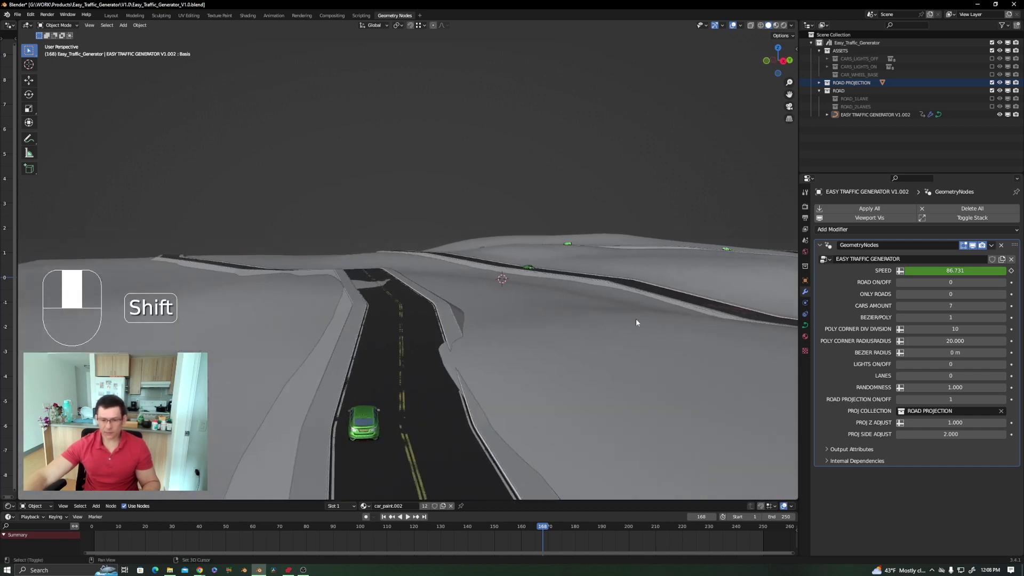
# Raise the road's PROJ Z ADJUST to 1.460, check the surface up close, and refine it to 1.620.
pyautogui.moveTo(1007, 424); pyautogui.dragTo(1023, 424)
pyautogui.keyDown('shift'); pyautogui.moveTo(602, 372); pyautogui.dragTo(562, 337, button='middle'); pyautogui.keyUp('shift')
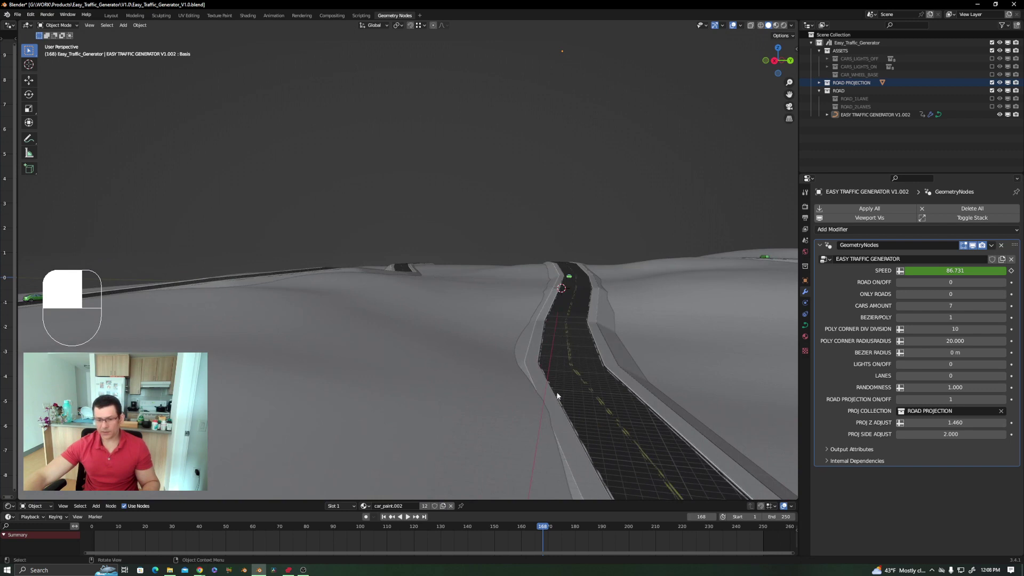
pyautogui.scroll(3, 555, 400)
pyautogui.moveTo(551, 425); pyautogui.dragTo(539, 412, button='middle')
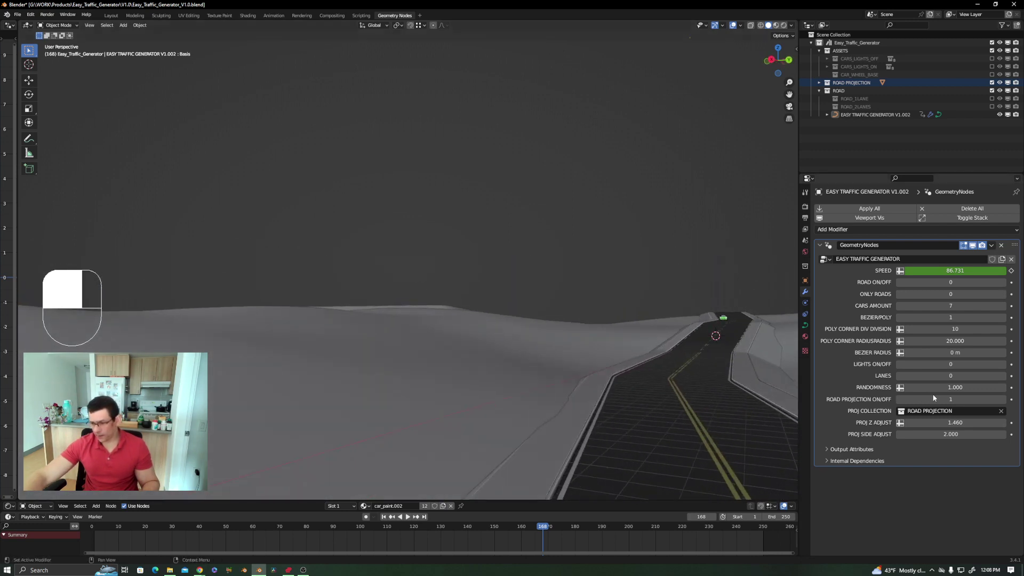
pyautogui.keyDown('shift'); pyautogui.moveTo(961, 427); pyautogui.dragTo(989, 426); pyautogui.keyUp('shift')
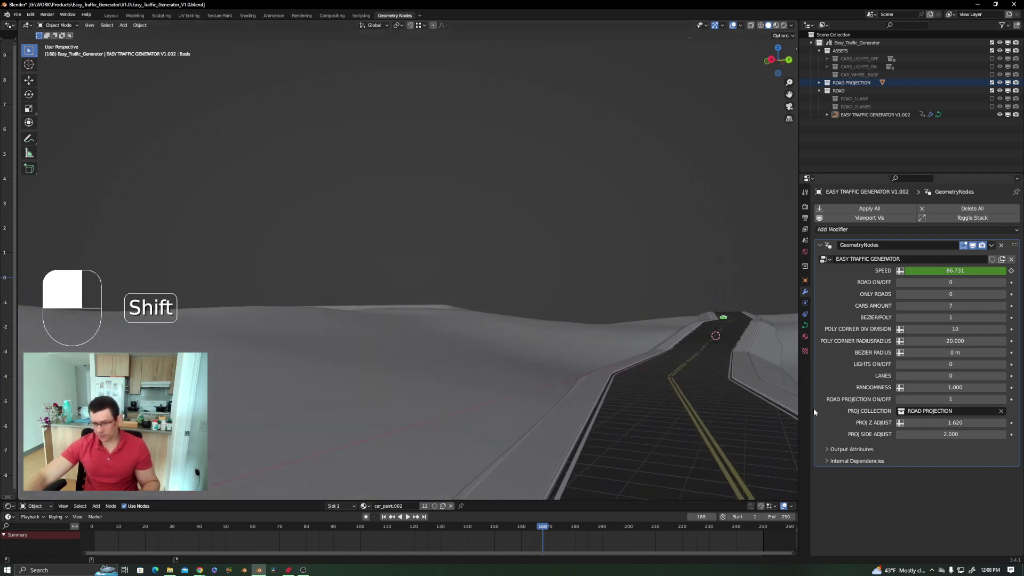
# Show the road and landscape in Rendered viewport shading from a low perspective view.
pyautogui.scroll(-3, 587, 373)
pyautogui.keyDown('shift'); pyautogui.moveTo(665, 362); pyautogui.dragTo(607, 356, button='middle'); pyautogui.keyUp('shift')
pyautogui.scroll(3, 593, 364)
pyautogui.moveTo(653, 388); pyautogui.dragTo(569, 329, button='middle')
pyautogui.moveTo(633, 348)
pyautogui.keyDown('shift'); pyautogui.mouseDown(button='middle')
pyautogui.moveTo(501, 338)
pyautogui.moveTo(512, 327)
pyautogui.mouseUp(button='middle'); pyautogui.keyUp('shift')
pyautogui.press('z')
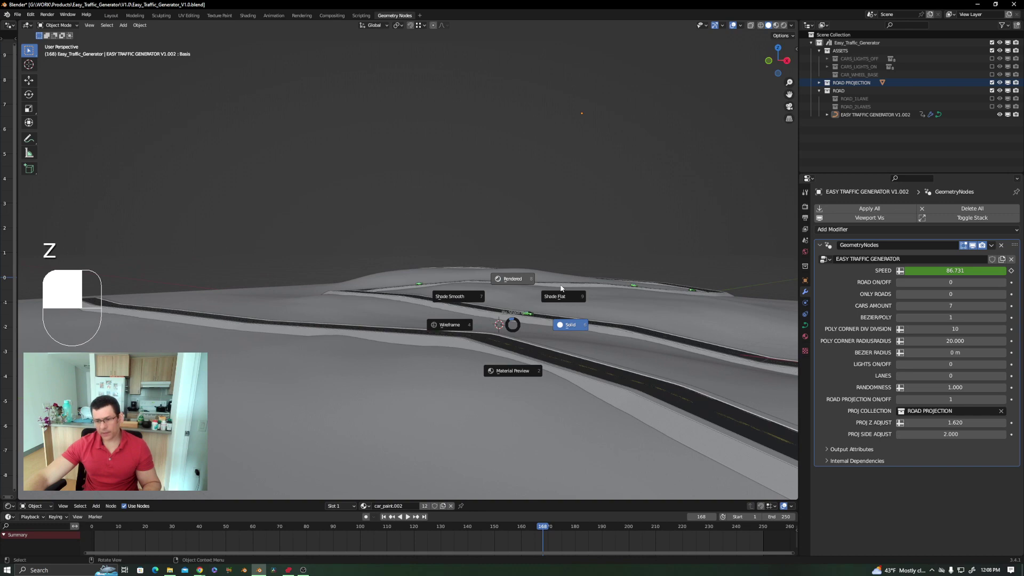
pyautogui.press('8')
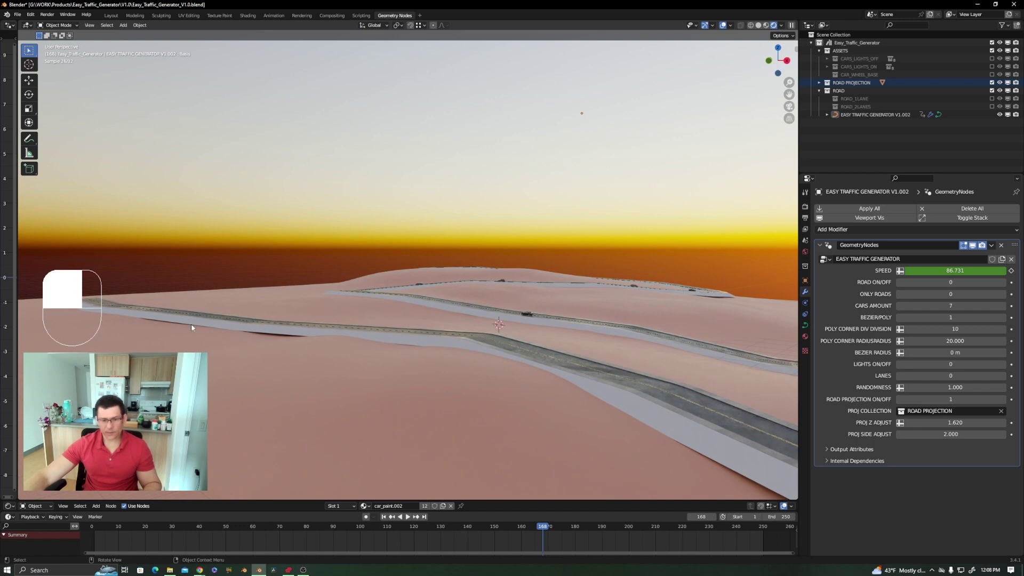
# Set PROJ SIDE ADJUST to 3.730 and inspect the road's sides along the rendered landscape.
pyautogui.moveTo(950, 434); pyautogui.dragTo(950, 434)
pyautogui.keyDown('shift'); pyautogui.moveTo(623, 382); pyautogui.dragTo(277, 334, button='middle'); pyautogui.keyUp('shift')
pyautogui.scroll(-4, 314, 337)
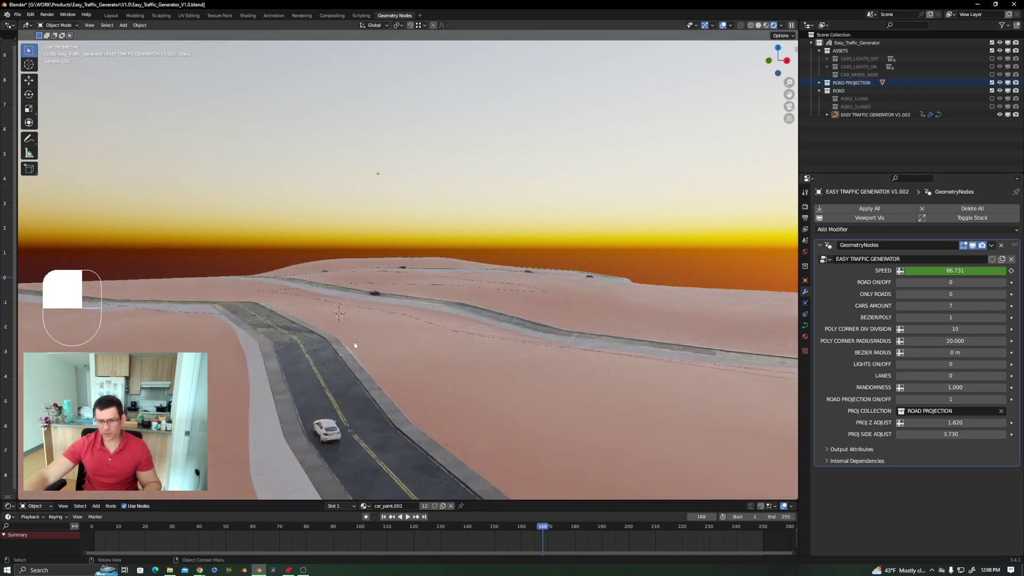
pyautogui.moveTo(445, 351); pyautogui.dragTo(350, 360, button='middle')
pyautogui.keyDown('shift'); pyautogui.moveTo(594, 361); pyautogui.dragTo(235, 272, button='middle'); pyautogui.keyUp('shift')
pyautogui.scroll(-3, 354, 283)
pyautogui.keyDown('shift'); pyautogui.moveTo(508, 344); pyautogui.dragTo(736, 264, button='middle'); pyautogui.keyUp('shift')
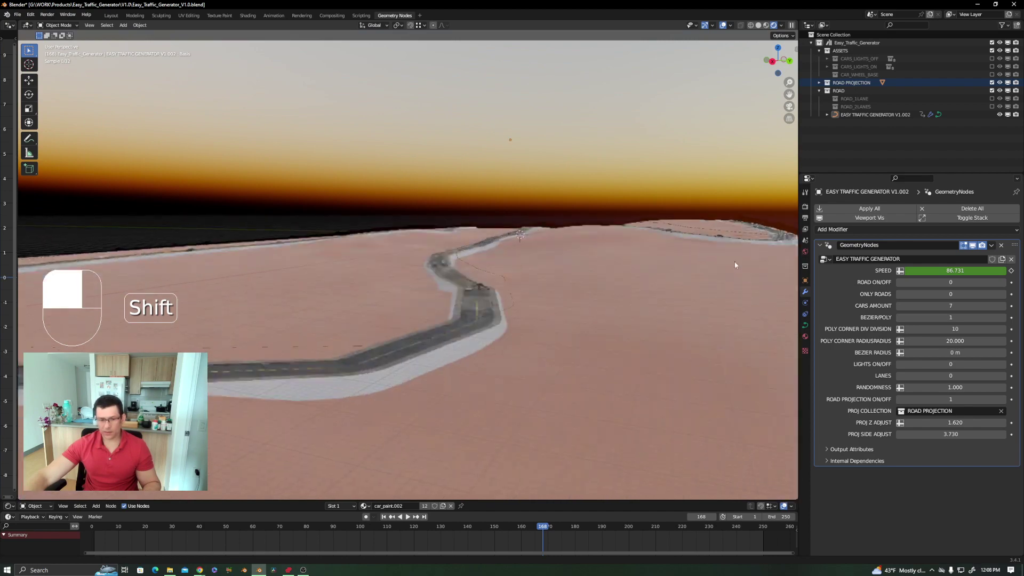
pyautogui.scroll(-3, 564, 319)
pyautogui.moveTo(432, 335)
pyautogui.keyDown('shift'); pyautogui.mouseDown(button='middle')
pyautogui.moveTo(629, 339)
pyautogui.moveTo(450, 338)
pyautogui.moveTo(482, 336)
pyautogui.moveTo(469, 310)
pyautogui.moveTo(415, 312)
pyautogui.moveTo(385, 335)
pyautogui.moveTo(264, 337)
pyautogui.moveTo(266, 299)
pyautogui.moveTo(280, 293)
pyautogui.moveTo(379, 334)
pyautogui.moveTo(401, 357)
pyautogui.mouseUp(button='middle'); pyautogui.keyUp('shift')
# Return the viewport to Solid shading and view the road in top orthographic view.
pyautogui.press('z')
pyautogui.click(335, 295)
pyautogui.scroll(-4, 430, 327)
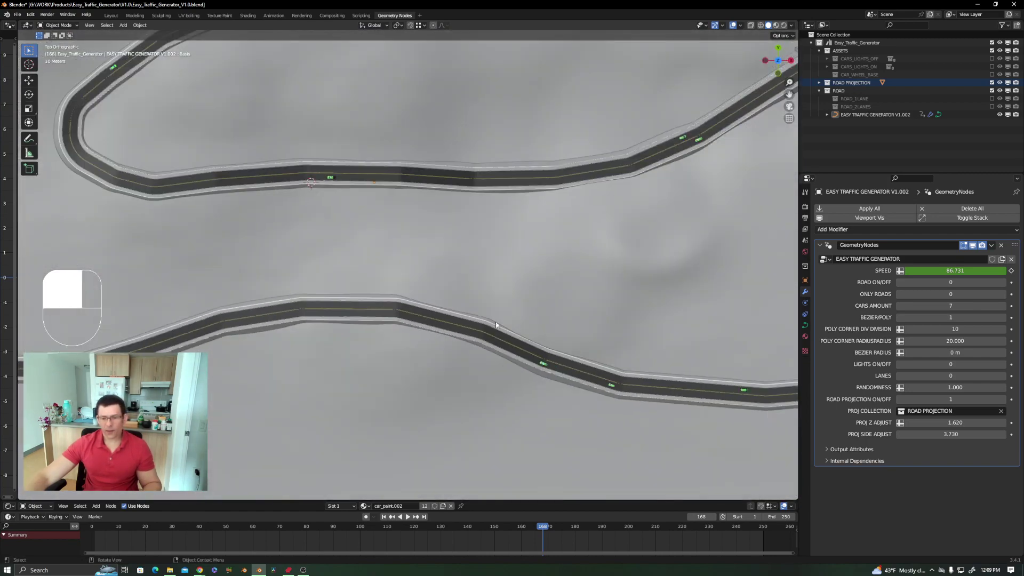
# Try a poly corner radius of 82.480 on the whole road, and reduce it to 26.970.
pyautogui.scroll(-3, 566, 331)
pyautogui.keyDown('shift'); pyautogui.moveTo(534, 336); pyautogui.dragTo(416, 336, button='middle'); pyautogui.keyUp('shift')
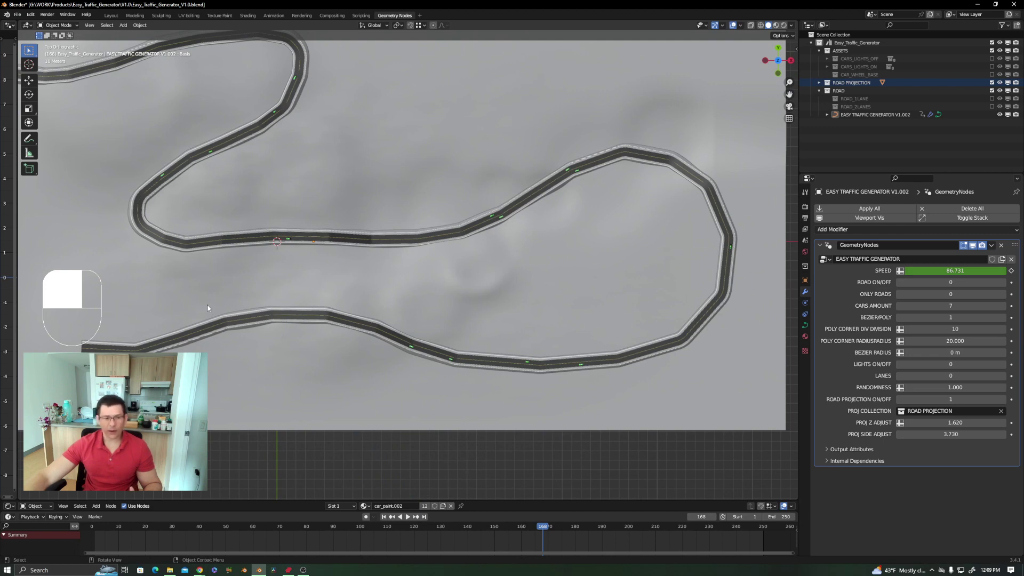
pyautogui.keyDown('shift'); pyautogui.moveTo(273, 192); pyautogui.dragTo(327, 238, button='middle'); pyautogui.keyUp('shift')
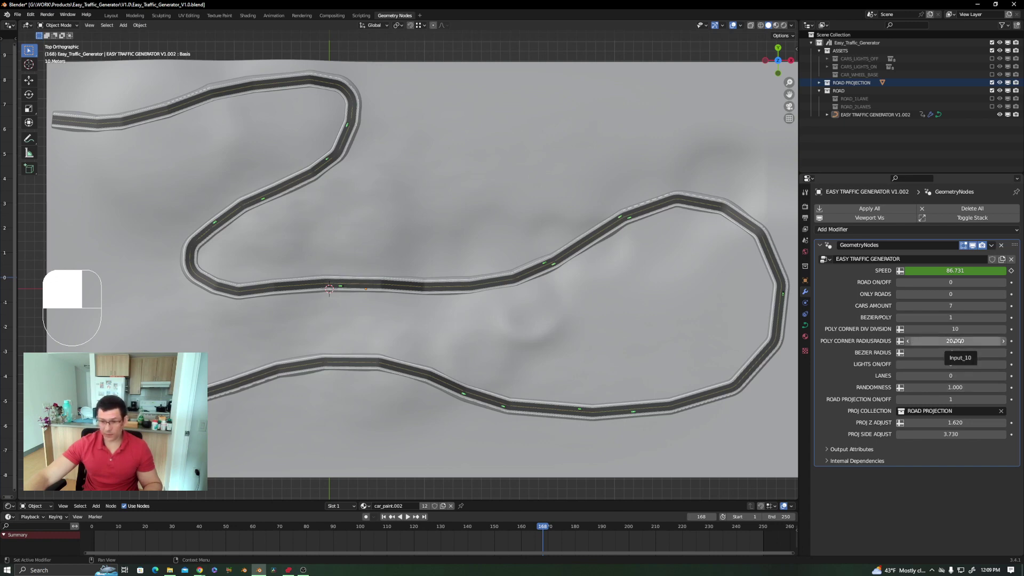
pyautogui.moveTo(956, 341); pyautogui.dragTo(986, 341)
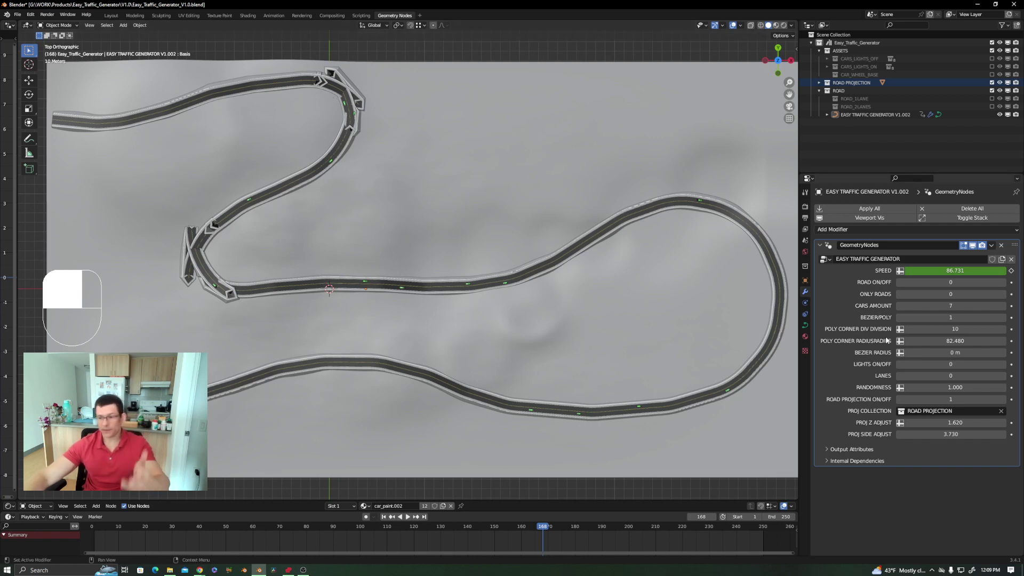
pyautogui.moveTo(954, 341); pyautogui.dragTo(926, 341)
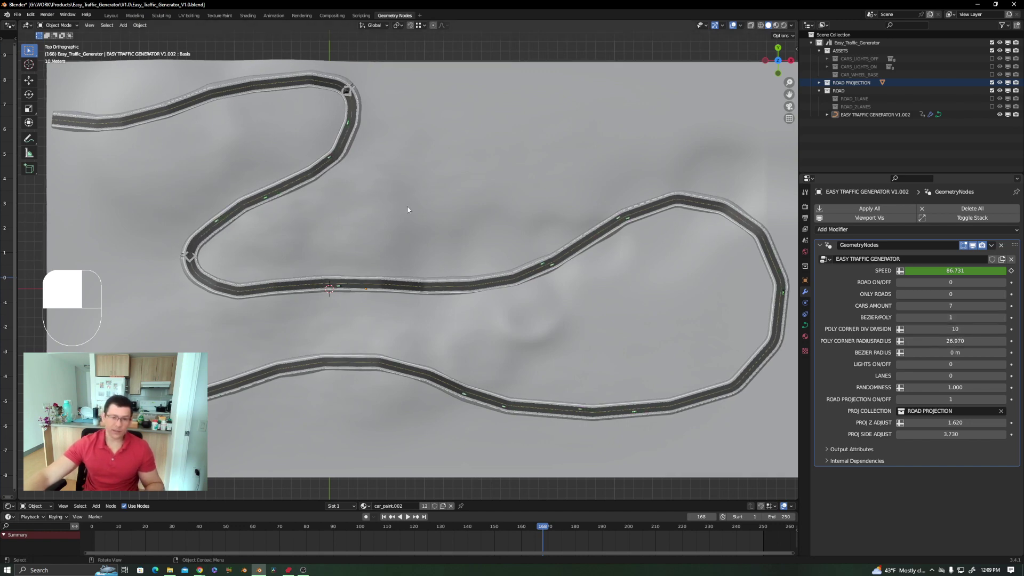
# Set BEZIER/POLY to 0 on the traffic generator and inspect the smoothed road along the landscape in perspective.
pyautogui.click(899, 318)
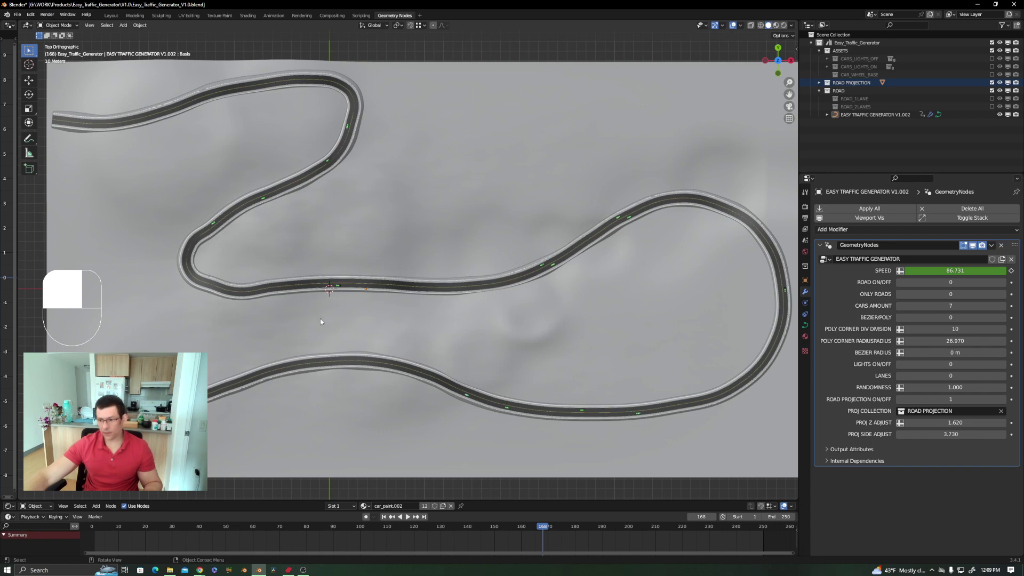
pyautogui.moveTo(395, 283); pyautogui.dragTo(342, 206, button='middle')
pyautogui.scroll(3, 439, 270)
pyautogui.keyDown('shift'); pyautogui.moveTo(500, 316); pyautogui.dragTo(423, 242, button='middle'); pyautogui.keyUp('shift')
pyautogui.scroll(2, 240, 205)
pyautogui.scroll(-4, 250, 186)
pyautogui.scroll(3, 582, 244)
pyautogui.scroll(-3, 581, 245)
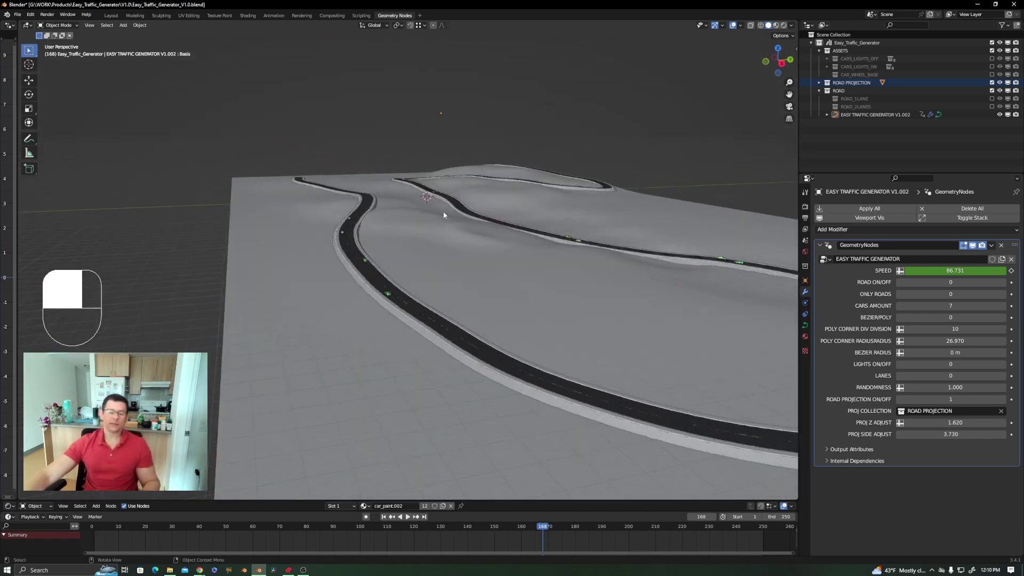
pyautogui.keyDown('shift'); pyautogui.moveTo(432, 235); pyautogui.dragTo(407, 235, button='middle'); pyautogui.keyUp('shift')
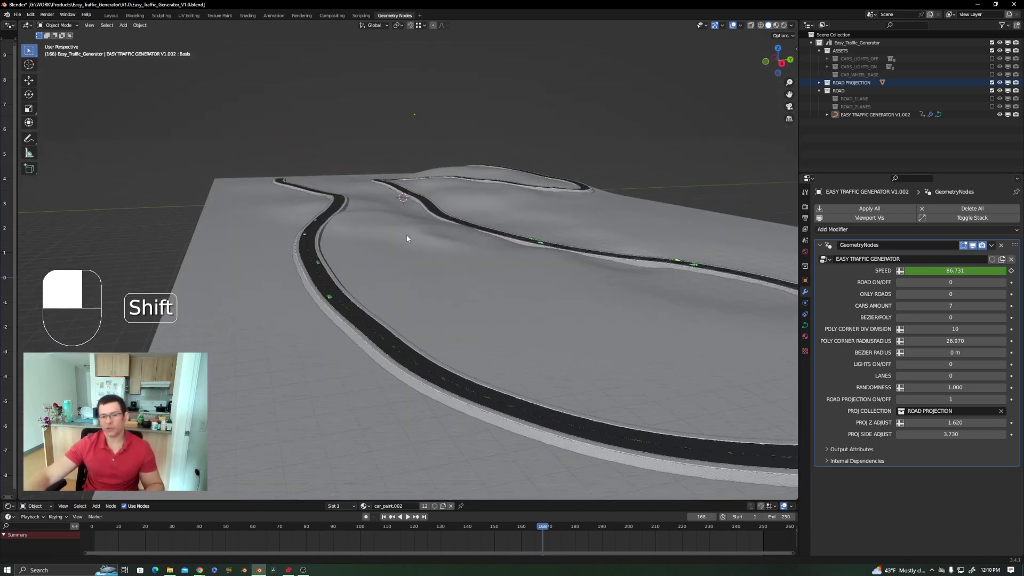
pyautogui.scroll(3, 308, 290)
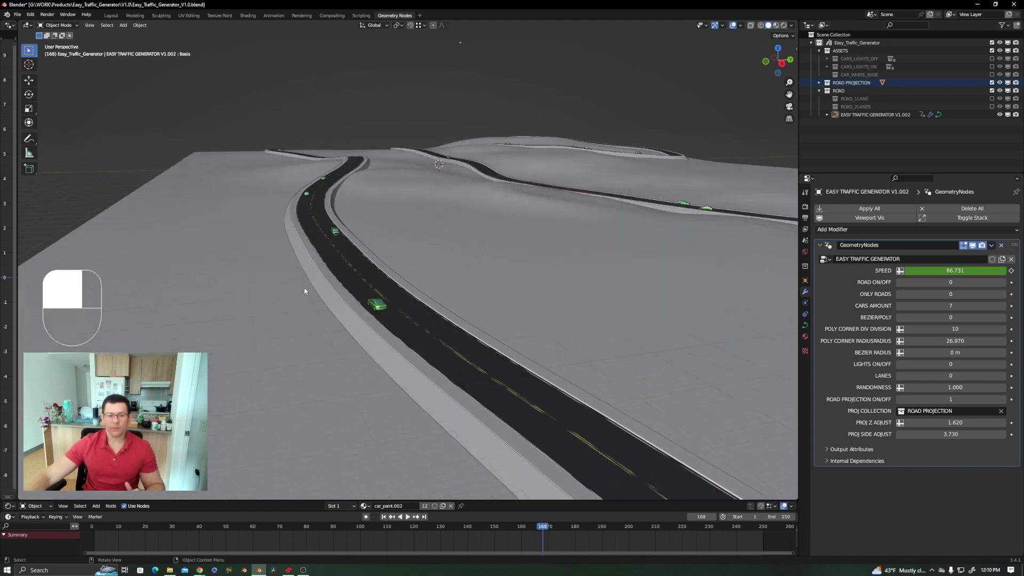
pyautogui.moveTo(304, 265); pyautogui.dragTo(297, 262, button='middle')
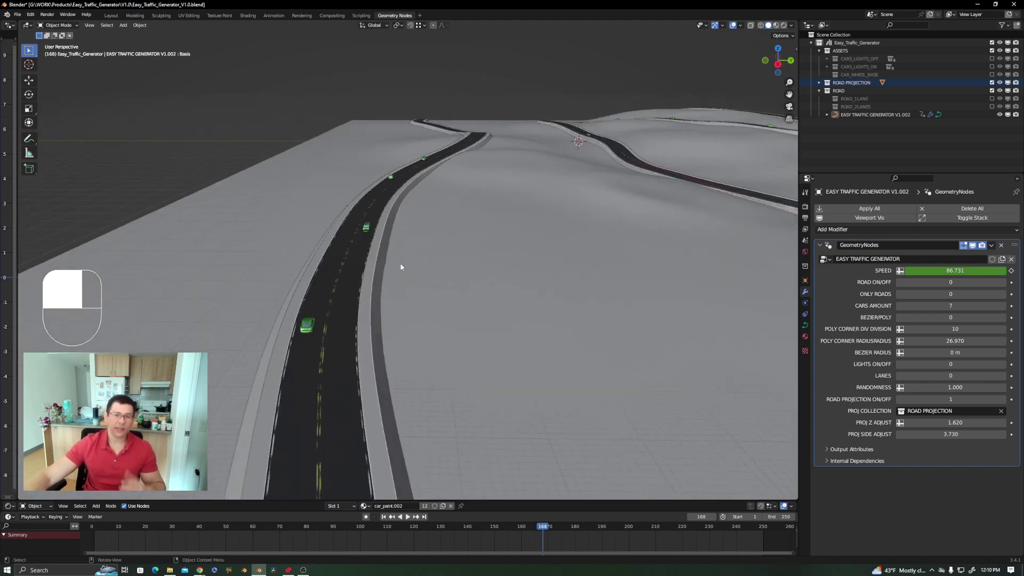
pyautogui.moveTo(395, 267); pyautogui.dragTo(382, 261, button='middle')
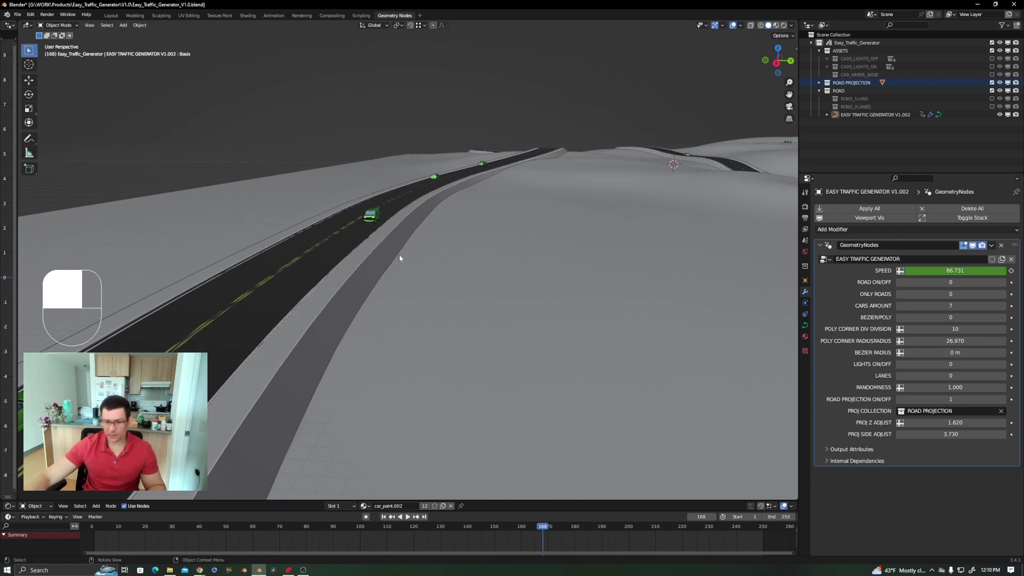
# Duplicate the road's traffic generator object in place and set the copy's ROAD ON/OFF to 1.
pyautogui.moveTo(314, 233); pyautogui.dragTo(348, 258, button='middle')
pyautogui.click(347, 255)
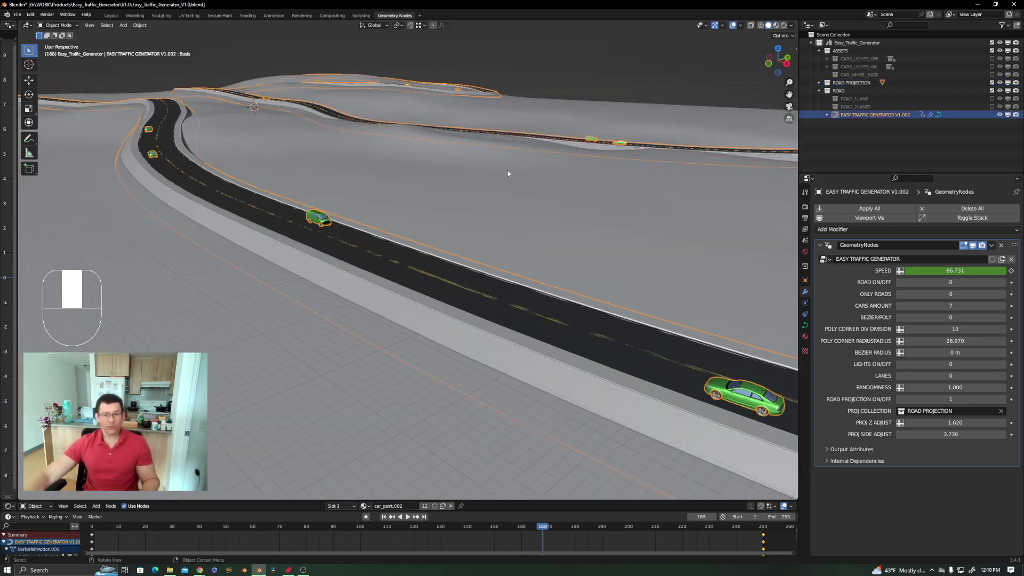
pyautogui.press('shift')
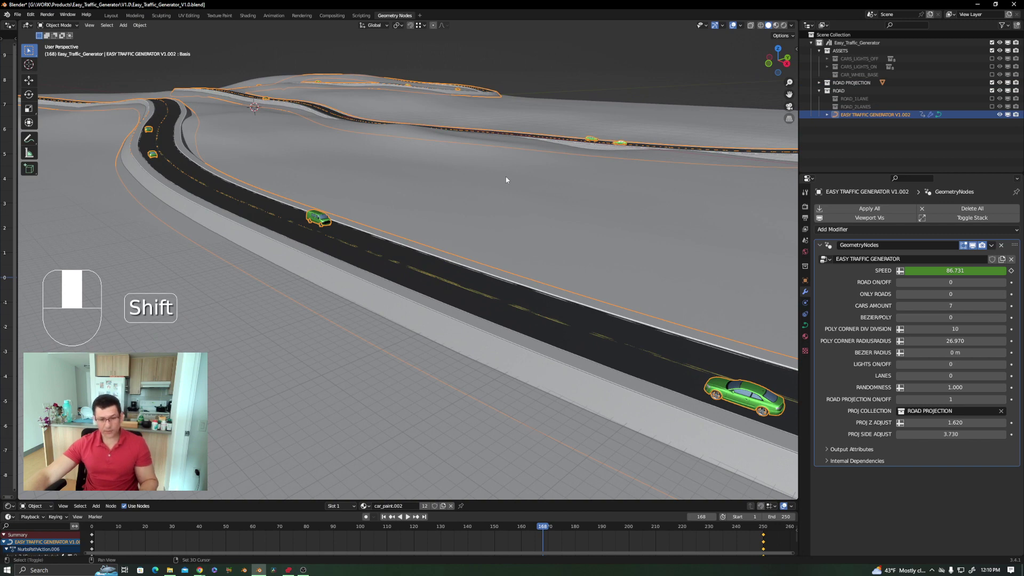
pyautogui.hotkey('shift', 'd')
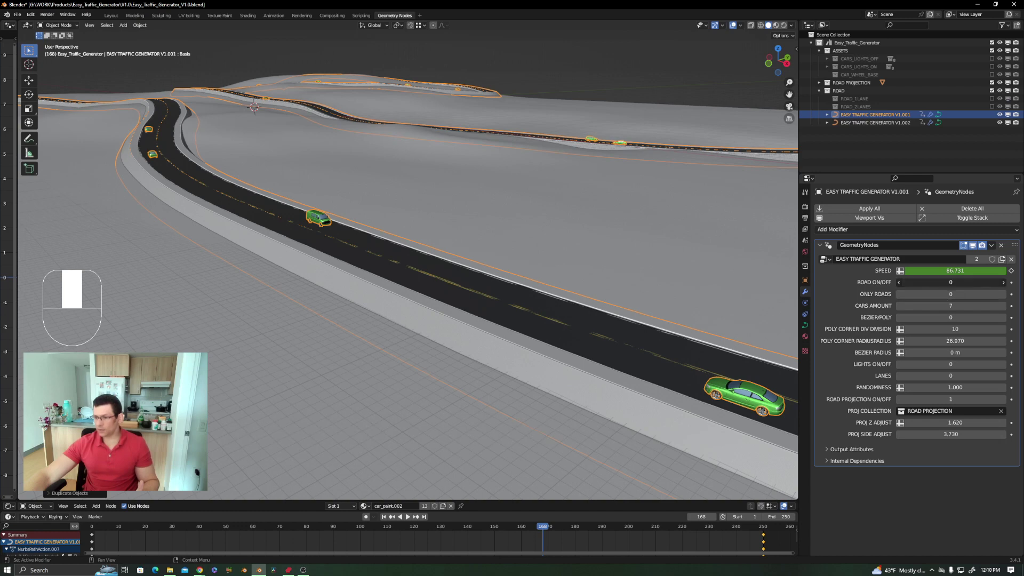
pyautogui.click(950, 283)
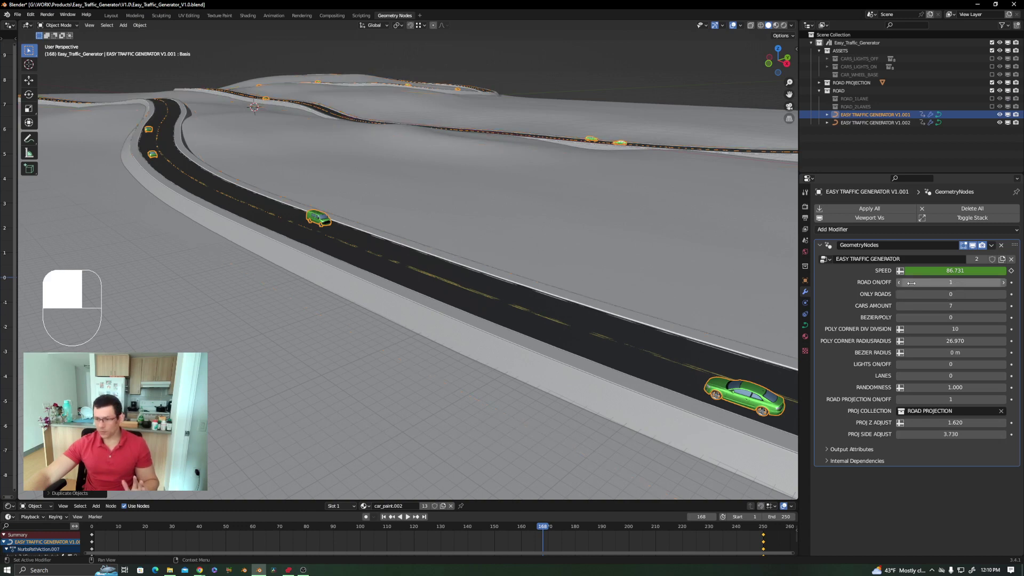
# Set ONLY ROADS to 1 on the original generator and check its separation from the cars with a cancelled trial move.
pyautogui.click(306, 262)
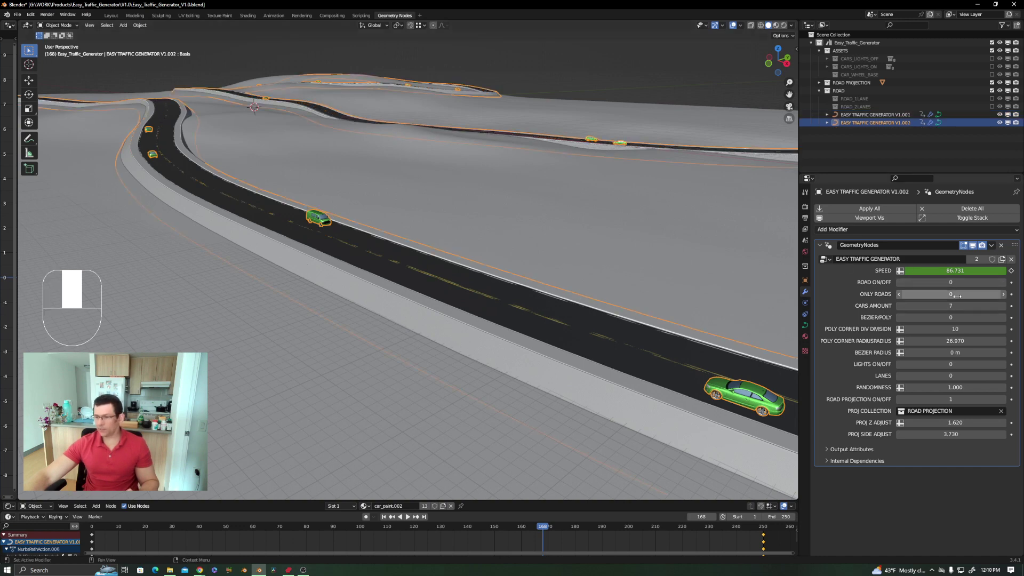
pyautogui.moveTo(962, 297); pyautogui.dragTo(971, 297)
pyautogui.press('g')
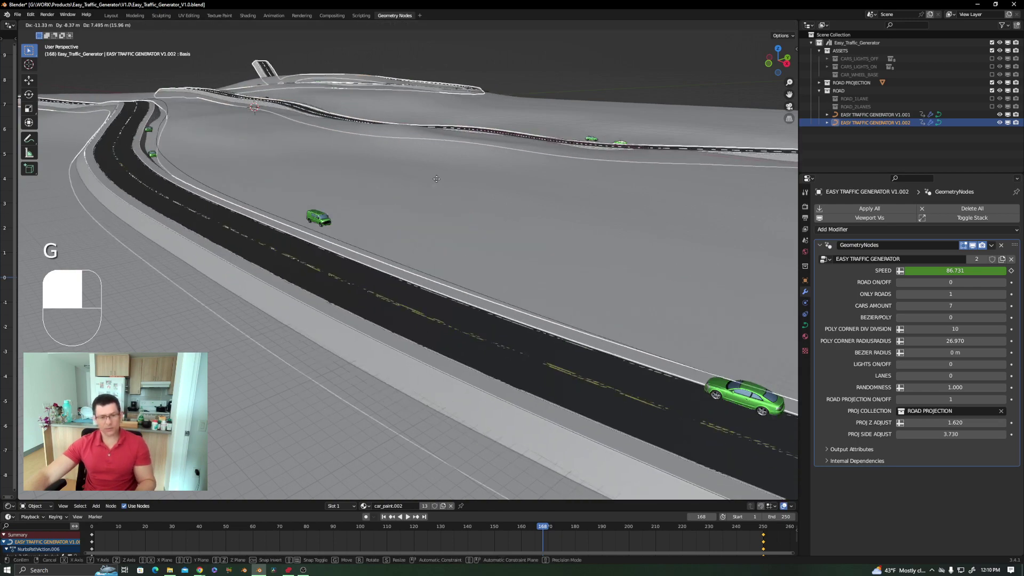
pyautogui.rightClick(347, 230)
# Convert the original roads-only generator object to a mesh.
pyautogui.rightClick(335, 240)
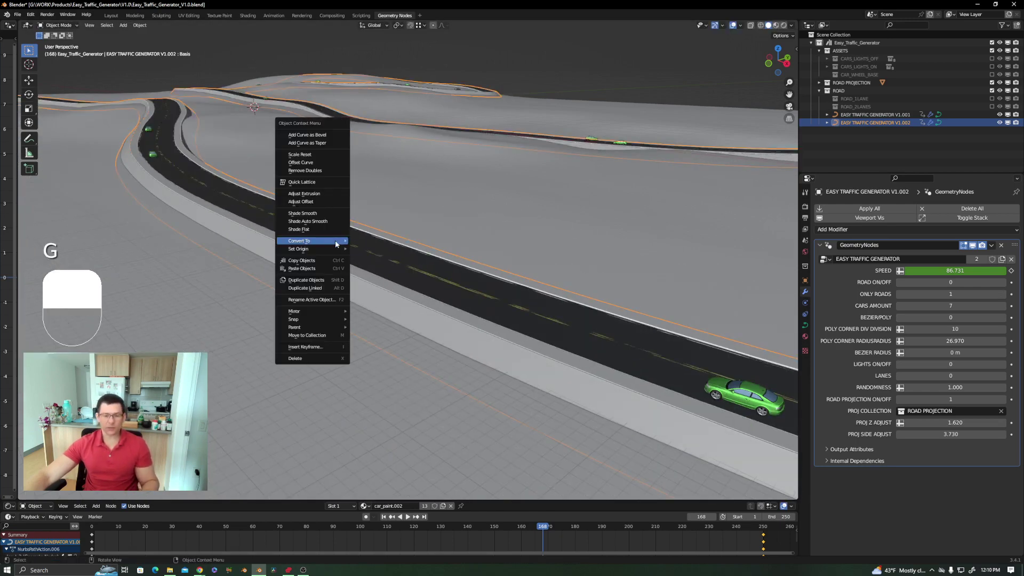
pyautogui.moveTo(335, 240)
pyautogui.click(382, 251)
pyautogui.scroll(-3, 379, 247)
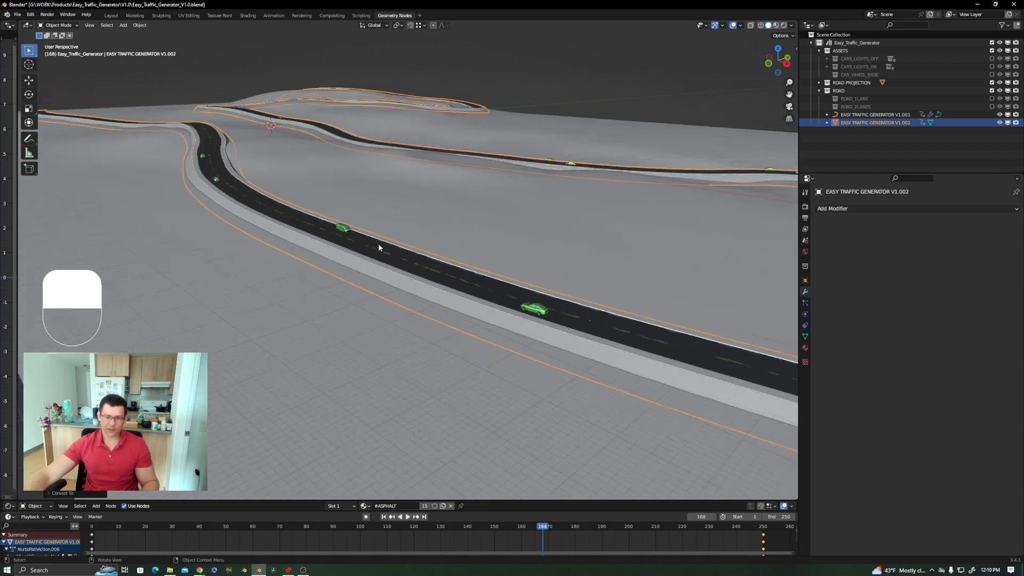
# Select the linked faces of the sloped strips on both sides of the road mesh and separate them into their own object.
pyautogui.press('Tab')
pyautogui.moveTo(338, 258); pyautogui.dragTo(316, 231, button='middle')
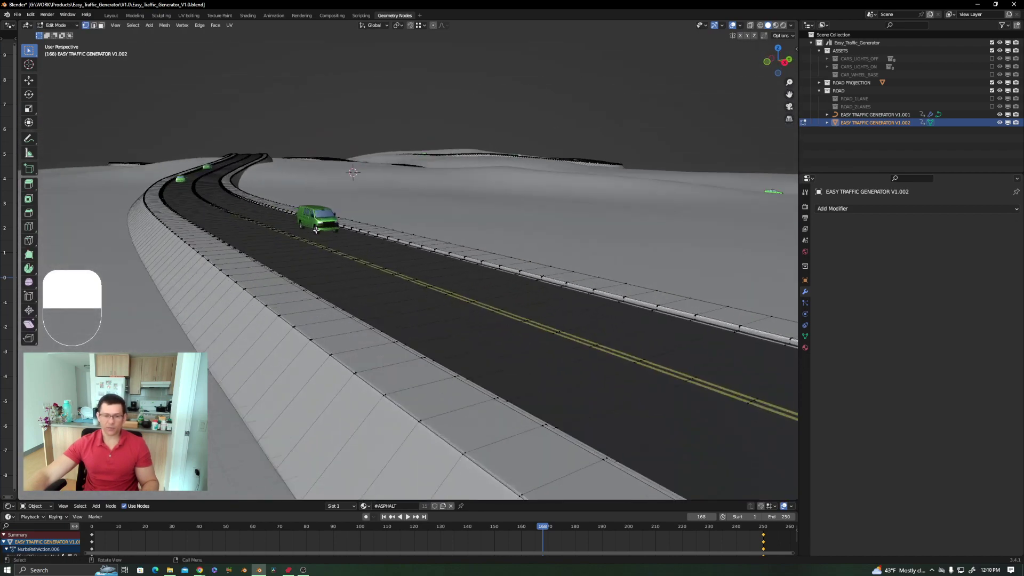
pyautogui.press('3')
pyautogui.click(230, 296)
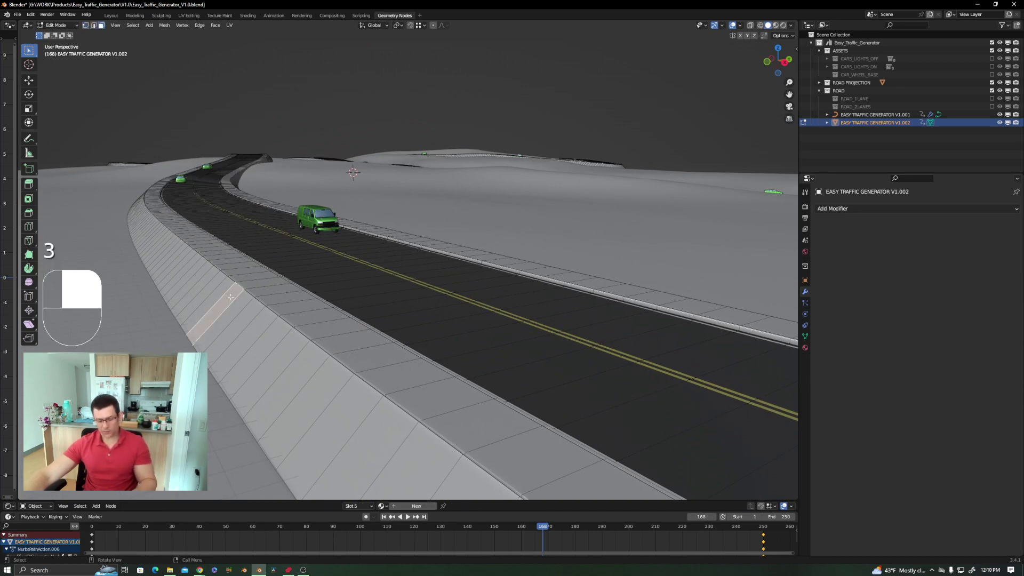
pyautogui.press('l')
pyautogui.moveTo(230, 296); pyautogui.dragTo(340, 241, button='middle')
pyautogui.press('l')
pyautogui.press('p')
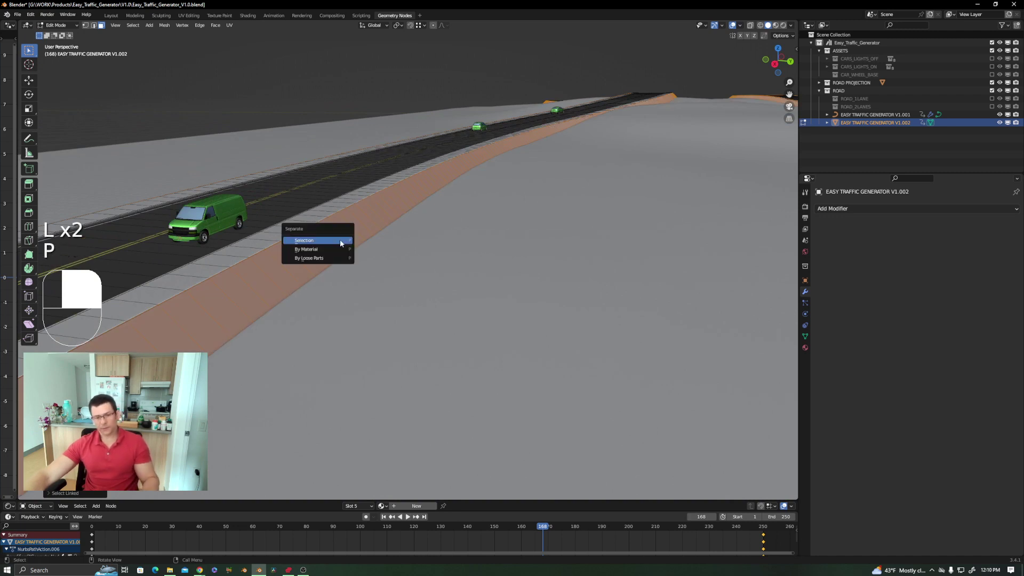
pyautogui.click(340, 240)
# Back in Object Mode, join the separated side strips into the landscape object.
pyautogui.press('Tab')
pyautogui.moveTo(347, 240); pyautogui.dragTo(357, 240, button='middle')
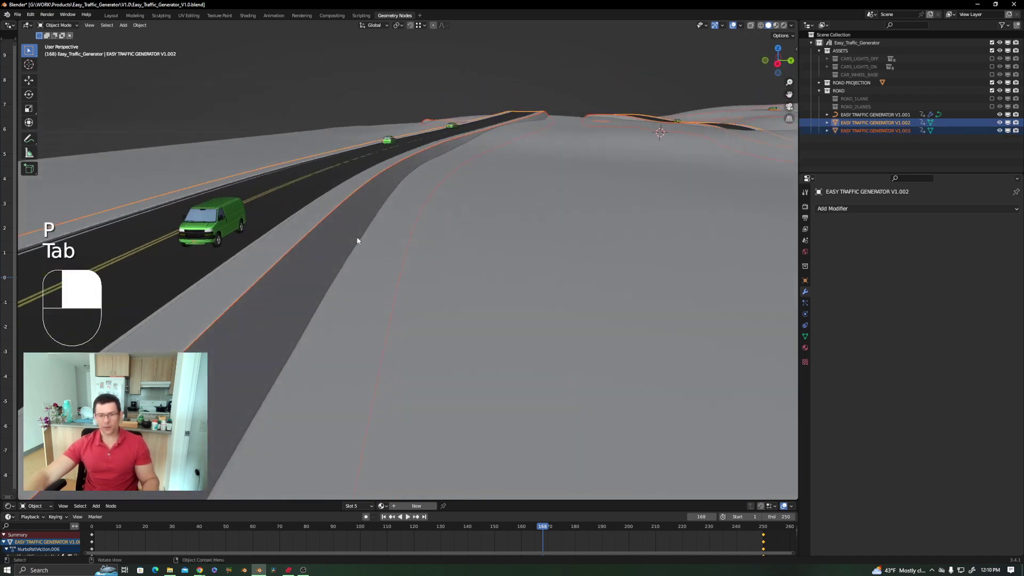
pyautogui.click(490, 229)
pyautogui.click(374, 212)
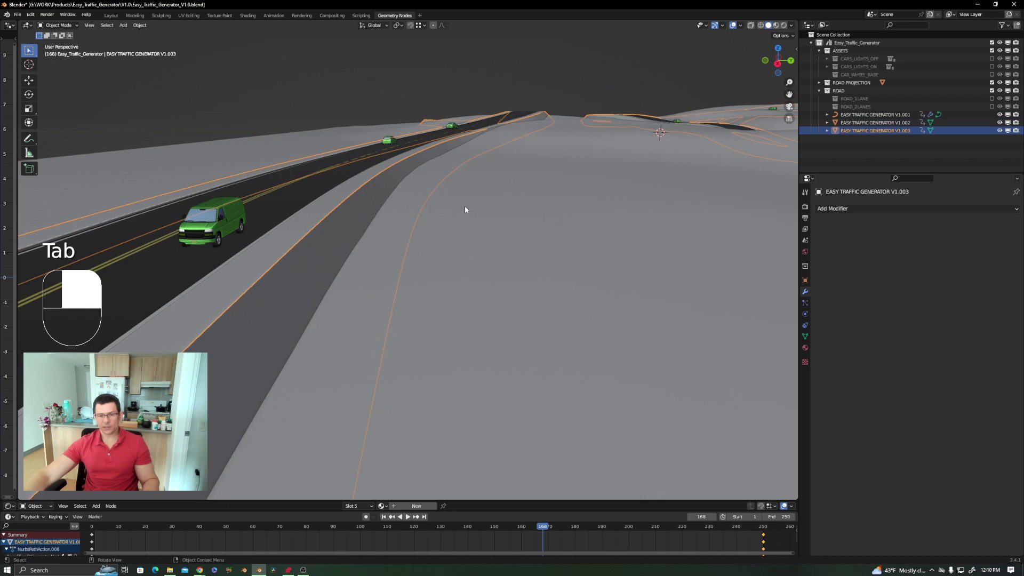
pyautogui.keyDown('shift'); pyautogui.click(526, 208); pyautogui.keyUp('shift')
pyautogui.hotkey('ctrl', 'j')
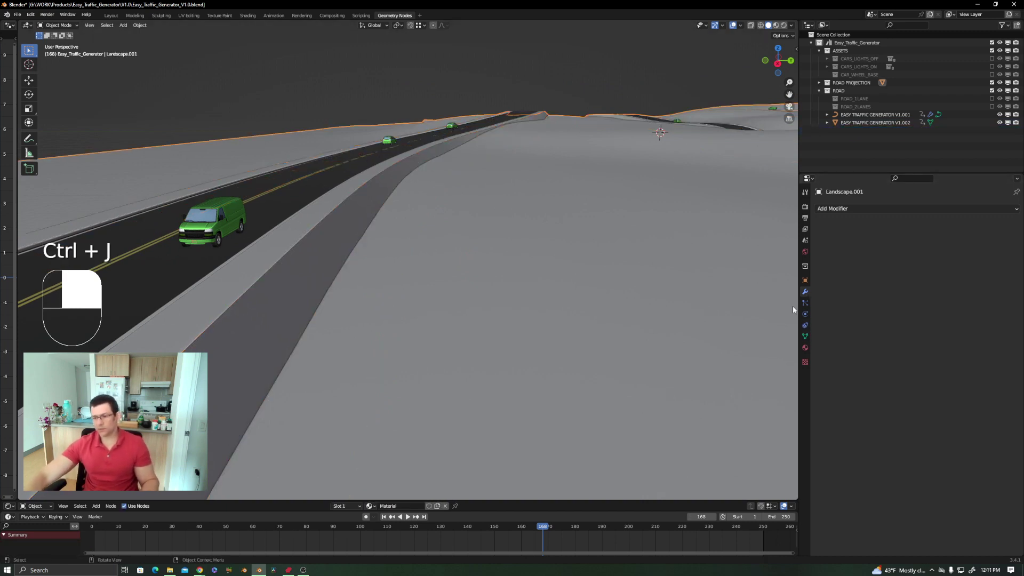
# Remove the asphalt, sidewalk and empty material slots from the joined landscape, keeping only the slot named Material.
pyautogui.click(804, 347)
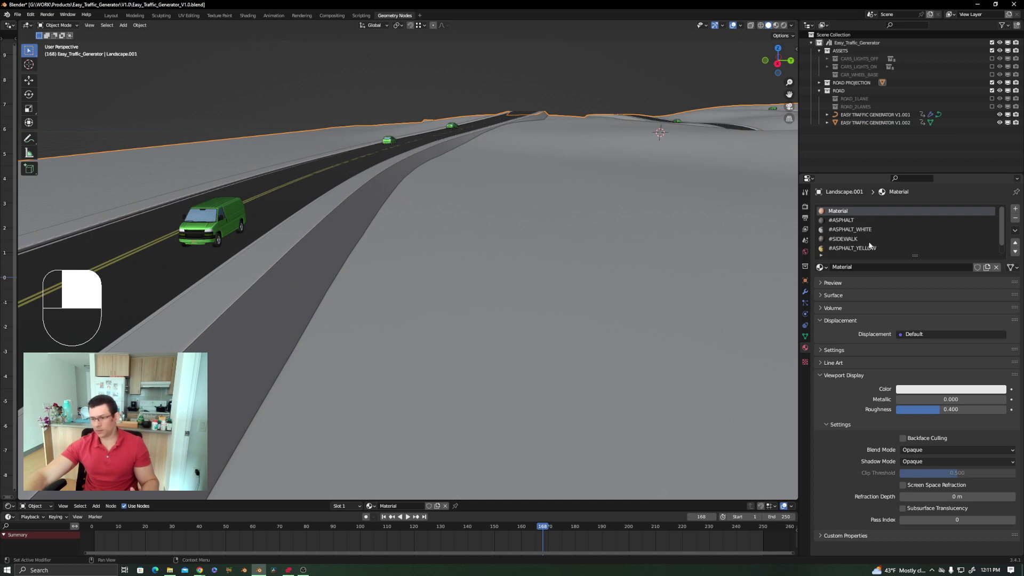
pyautogui.scroll(-1, 870, 246)
pyautogui.click(837, 248)
pyautogui.click(1015, 219)
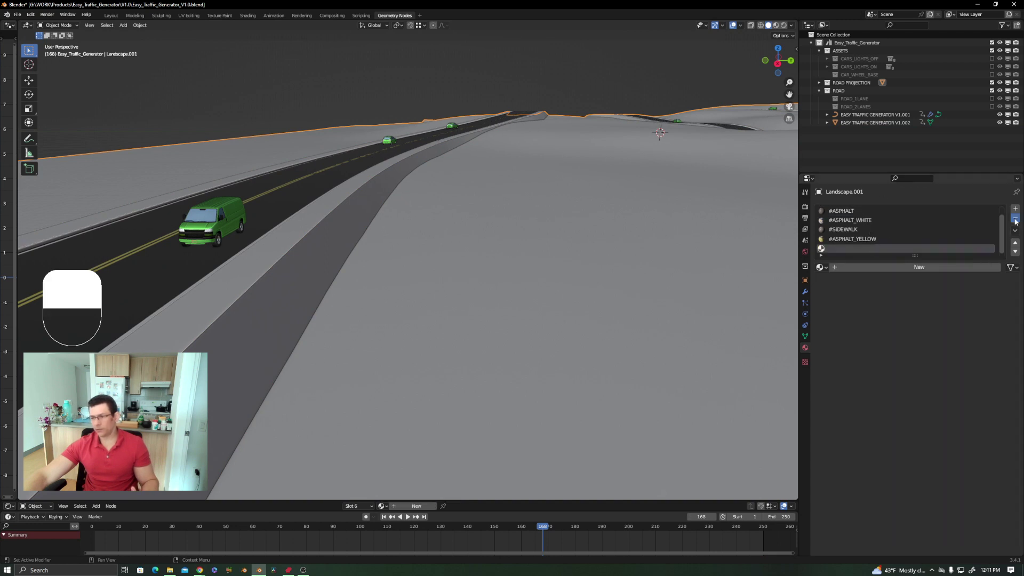
pyautogui.click(1015, 219)
pyautogui.click(1015, 219)
pyautogui.click(1015, 218)
pyautogui.click(1015, 219)
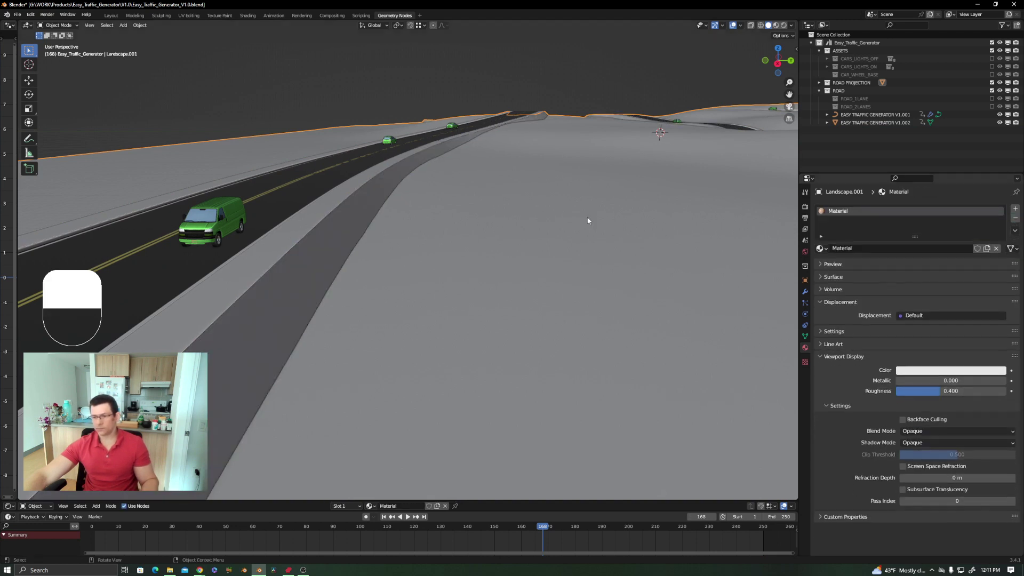
# Show Face Orientation and flip the normals of the road's side strips in the landscape mesh.
pyautogui.moveTo(309, 213); pyautogui.dragTo(368, 188, button='middle')
pyautogui.press('Tab')
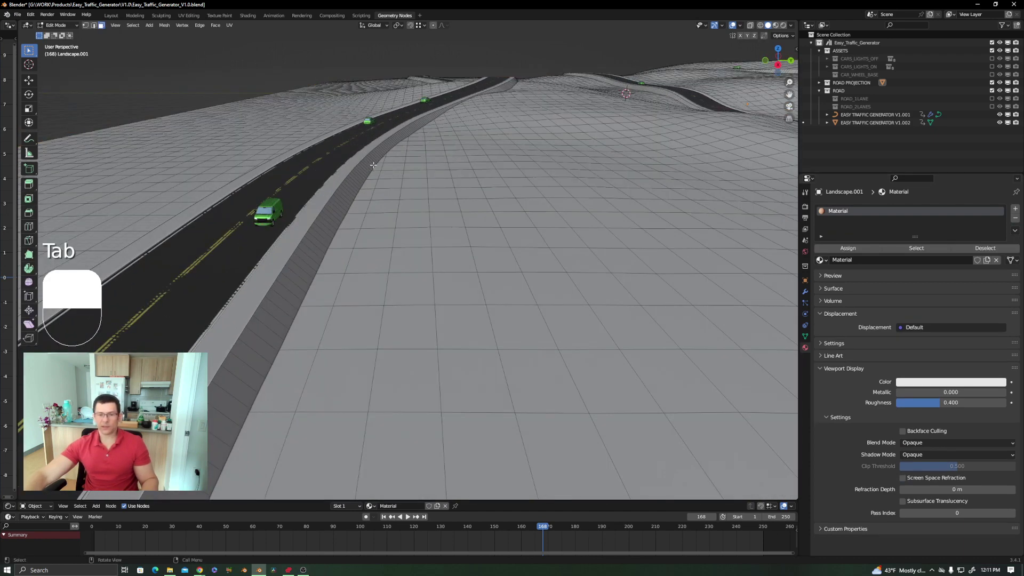
pyautogui.press('l')
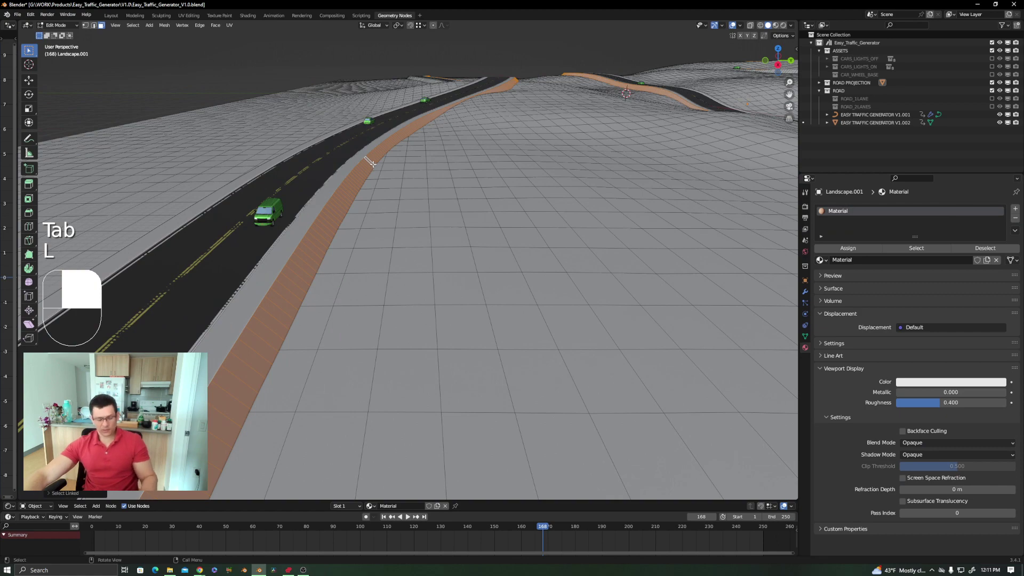
pyautogui.press('q')
pyautogui.click(374, 167)
pyautogui.moveTo(373, 167); pyautogui.dragTo(345, 182, button='middle')
pyautogui.press('l')
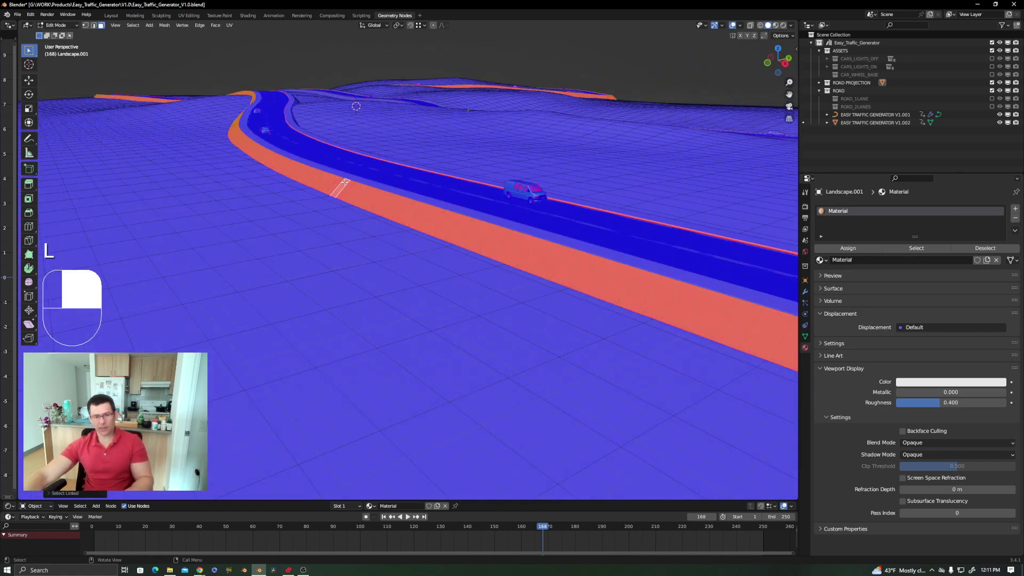
pyautogui.hotkey('alt', 'n')
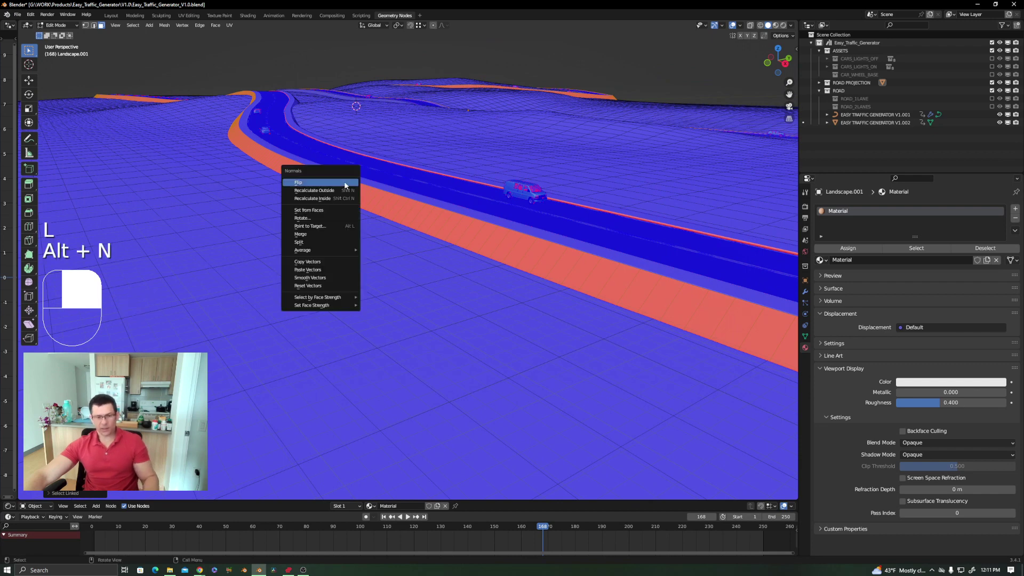
pyautogui.click(344, 184)
# Return to Object Mode, look over the flipped faces, and turn off Face Orientation with Solid shading kept.
pyautogui.press('Tab')
pyautogui.moveTo(424, 179); pyautogui.dragTo(359, 192, button='middle')
pyautogui.moveTo(483, 160); pyautogui.dragTo(482, 139, button='middle')
pyautogui.press('z')
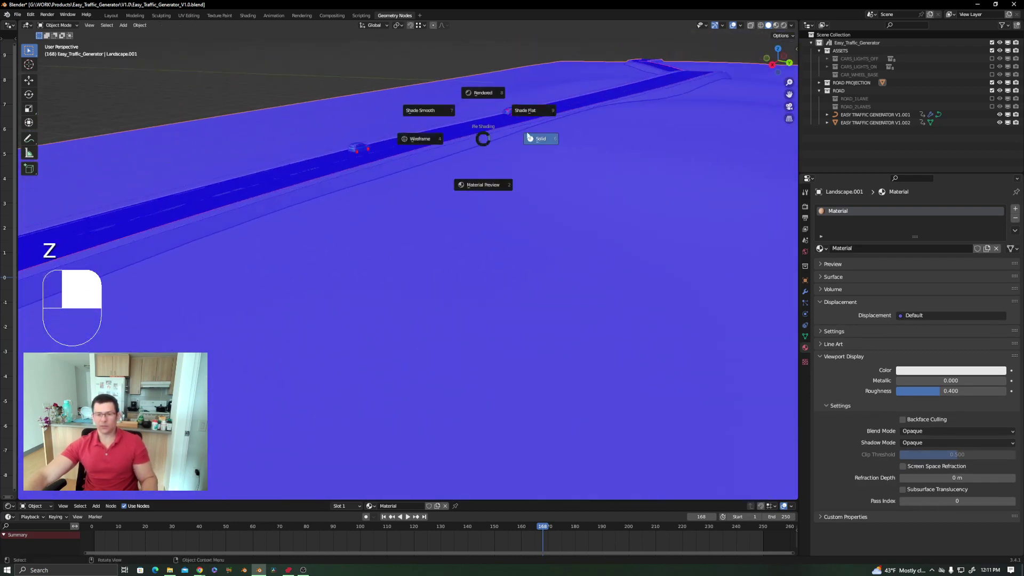
pyautogui.click(543, 139)
pyautogui.press('q')
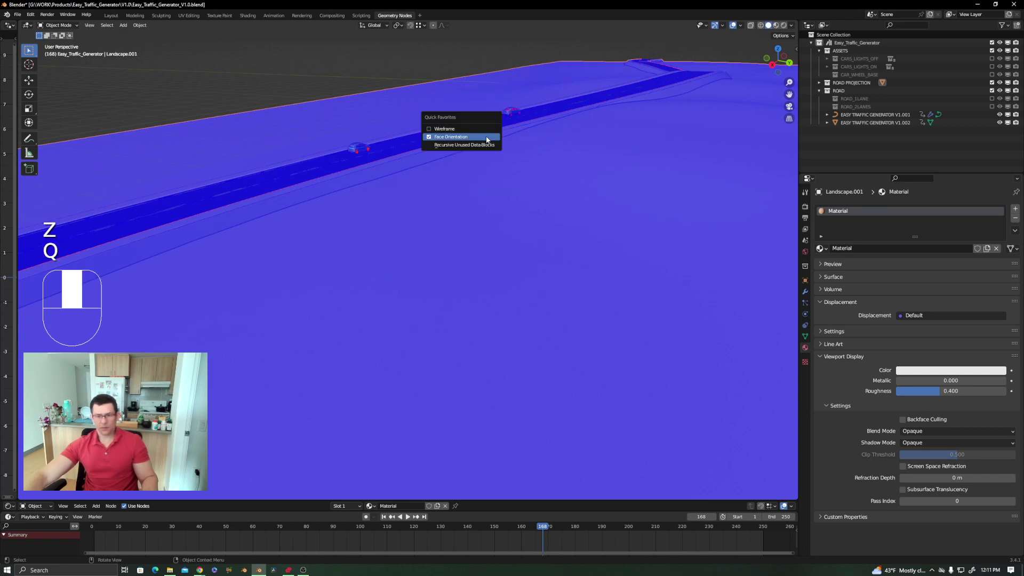
pyautogui.click(458, 137)
# Switch the viewport to Rendered shading and inspect the blend between the road's side strips and the landscape.
pyautogui.moveTo(412, 173)
pyautogui.keyDown('shift'); pyautogui.mouseDown(button='middle')
pyautogui.moveTo(448, 194)
pyautogui.moveTo(462, 187)
pyautogui.mouseUp(button='middle'); pyautogui.keyUp('shift')
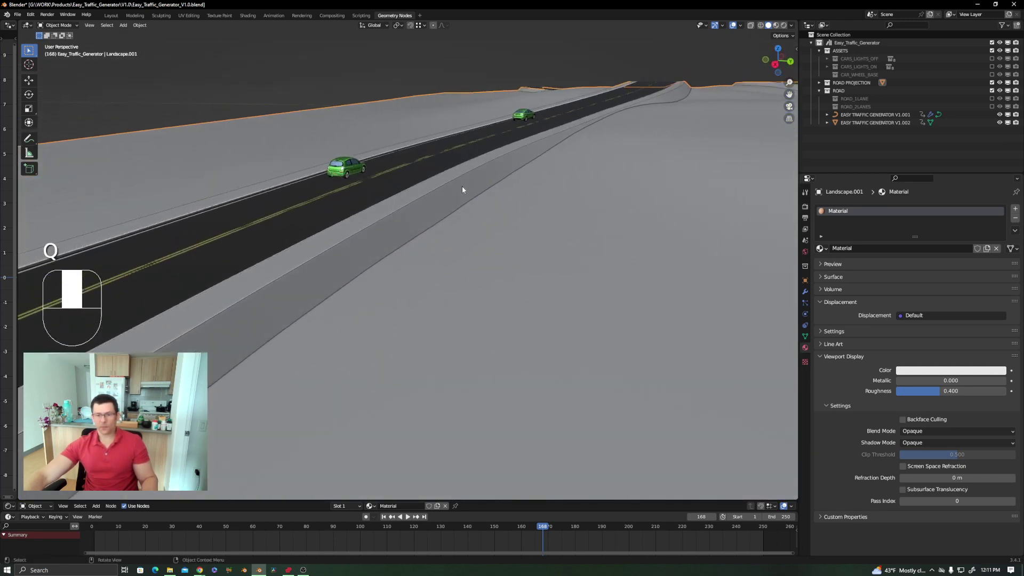
pyautogui.press('z')
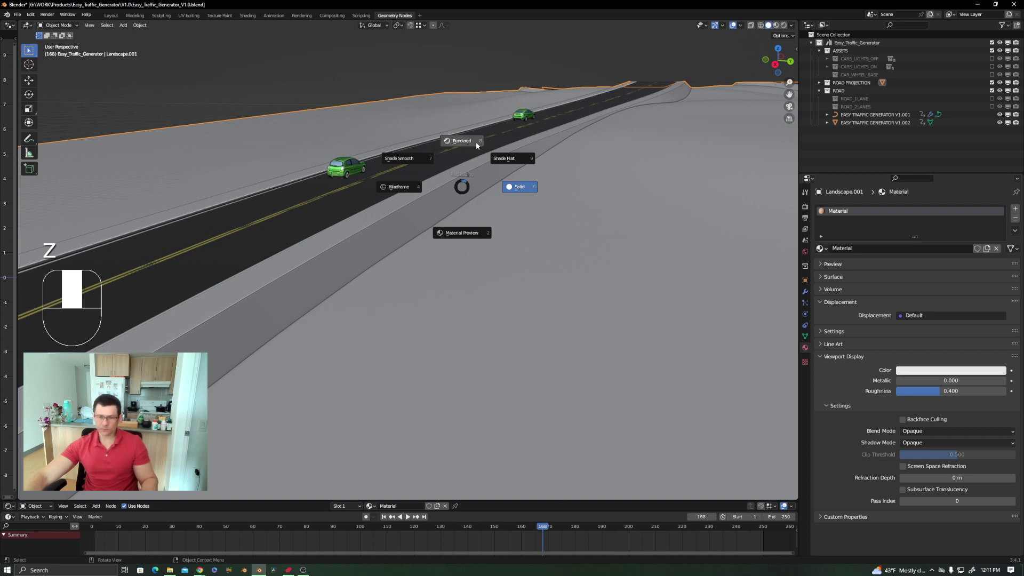
pyautogui.click(491, 112)
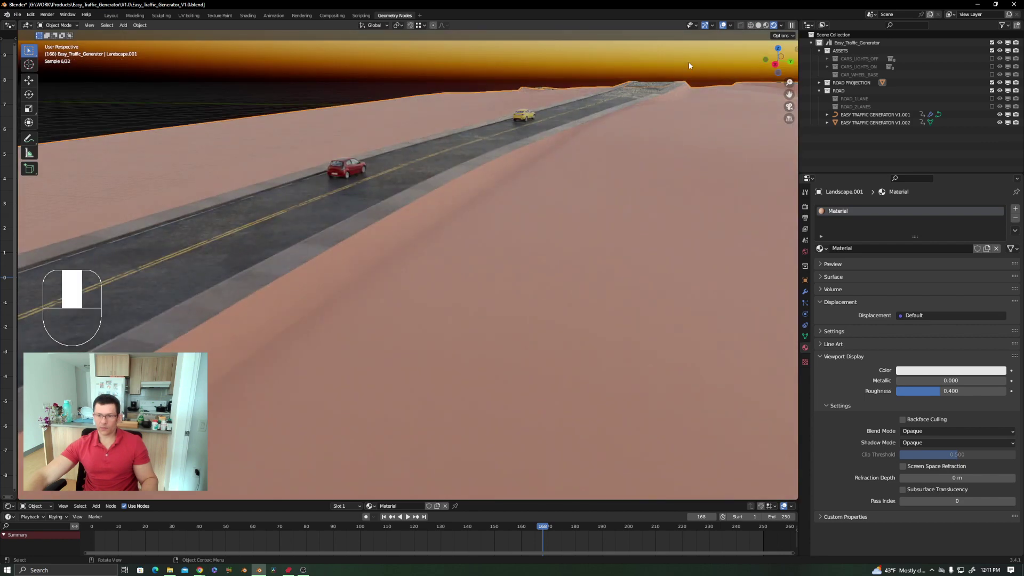
pyautogui.keyDown('shift'); pyautogui.moveTo(698, 178); pyautogui.dragTo(545, 180, button='middle'); pyautogui.keyUp('shift')
pyautogui.moveTo(271, 207); pyautogui.dragTo(278, 207, button='middle')
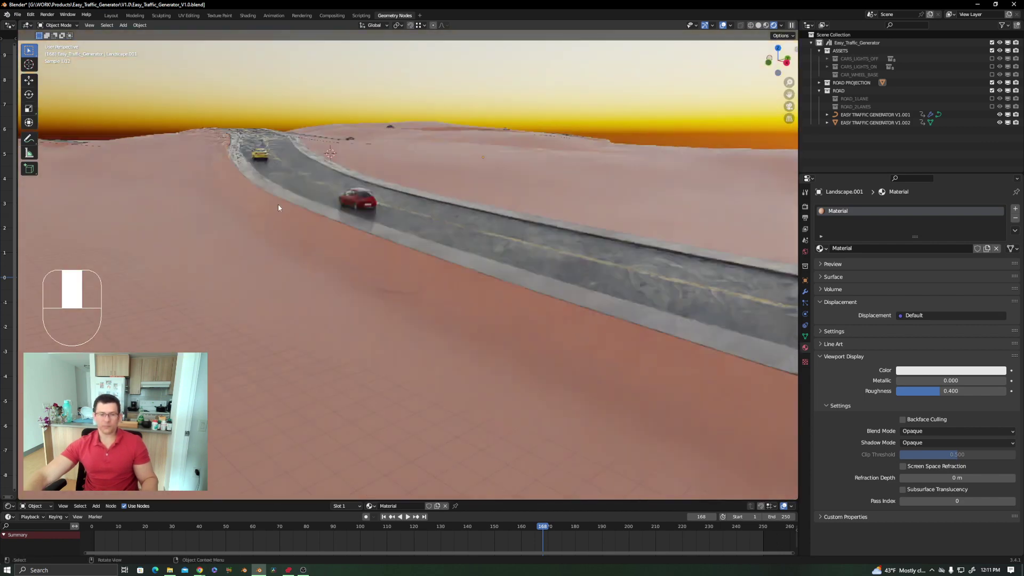
pyautogui.scroll(-2, 279, 203)
pyautogui.keyDown('shift'); pyautogui.moveTo(381, 202); pyautogui.dragTo(444, 184, button='middle'); pyautogui.keyUp('shift')
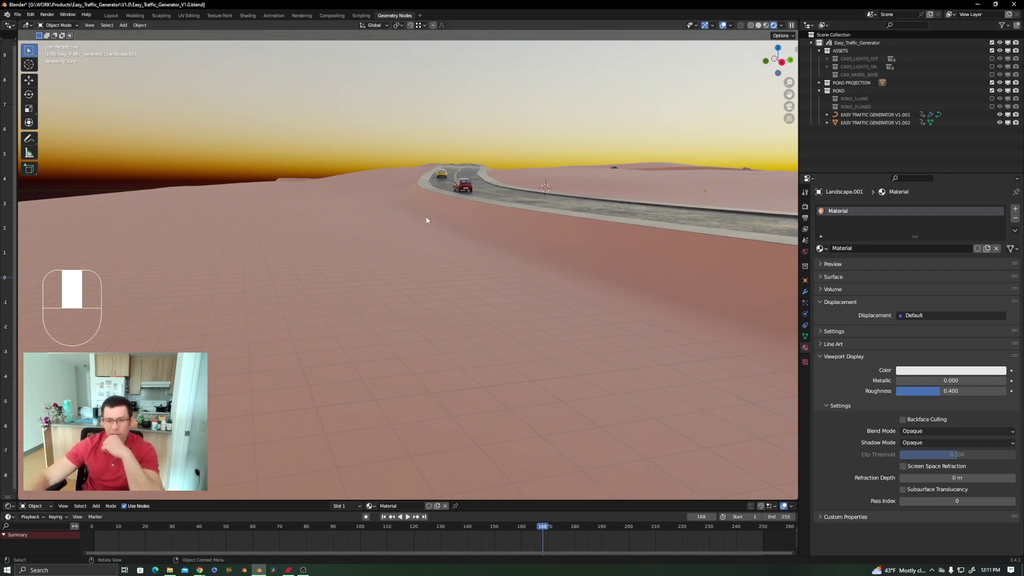
pyautogui.click(467, 501)
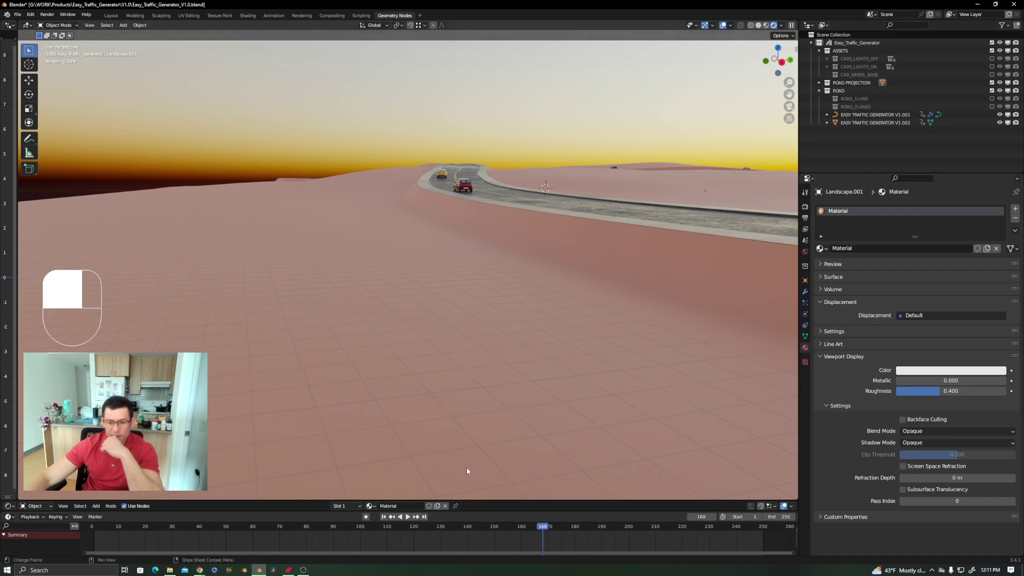
# Enlarge the shader node area and frame the Bevel node in the landscape's material.
pyautogui.moveTo(472, 500); pyautogui.dragTo(455, 320)
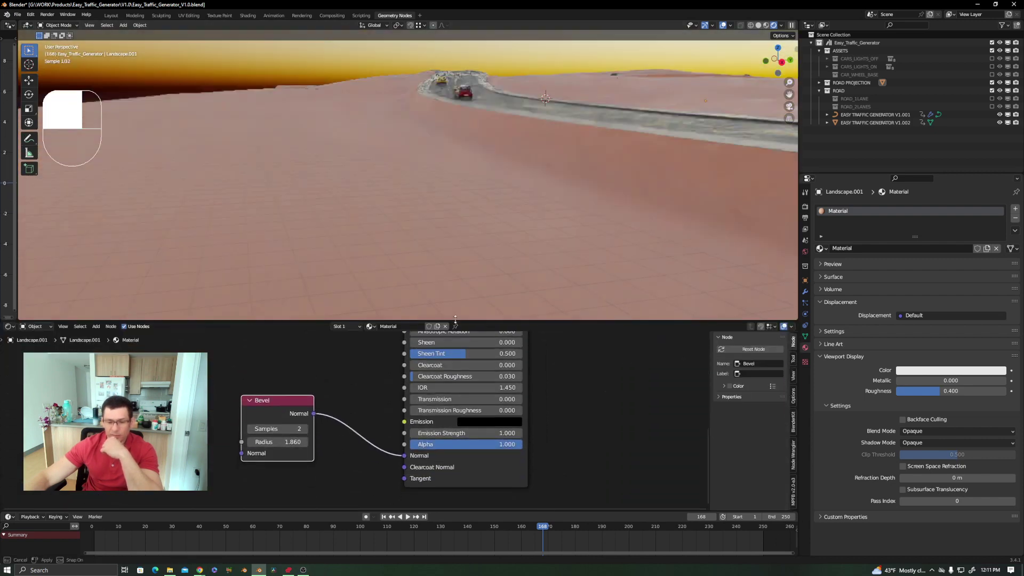
pyautogui.moveTo(503, 370); pyautogui.dragTo(429, 445, button='middle')
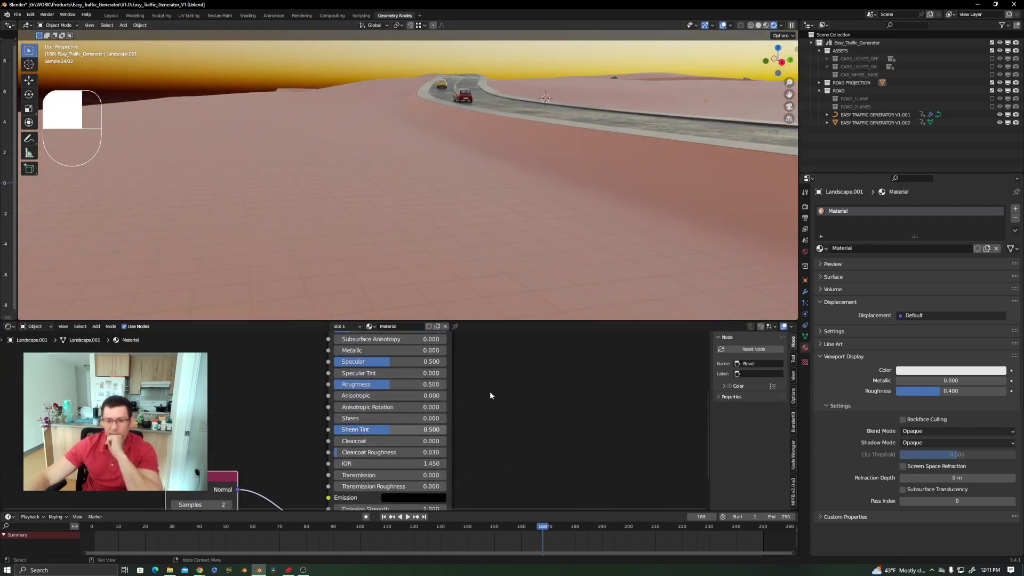
pyautogui.scroll(-1, 497, 386)
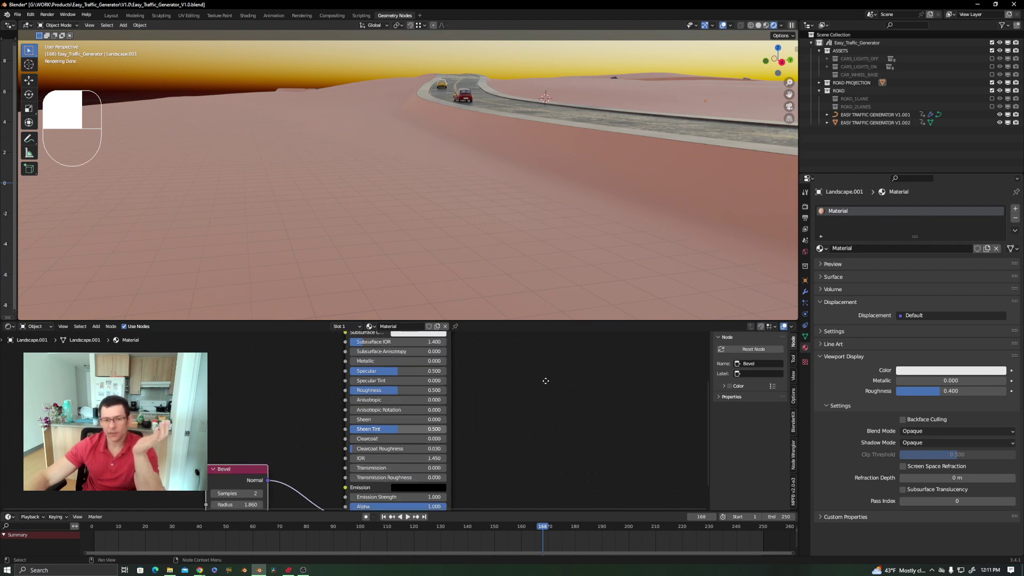
pyautogui.scroll(-3, 546, 380)
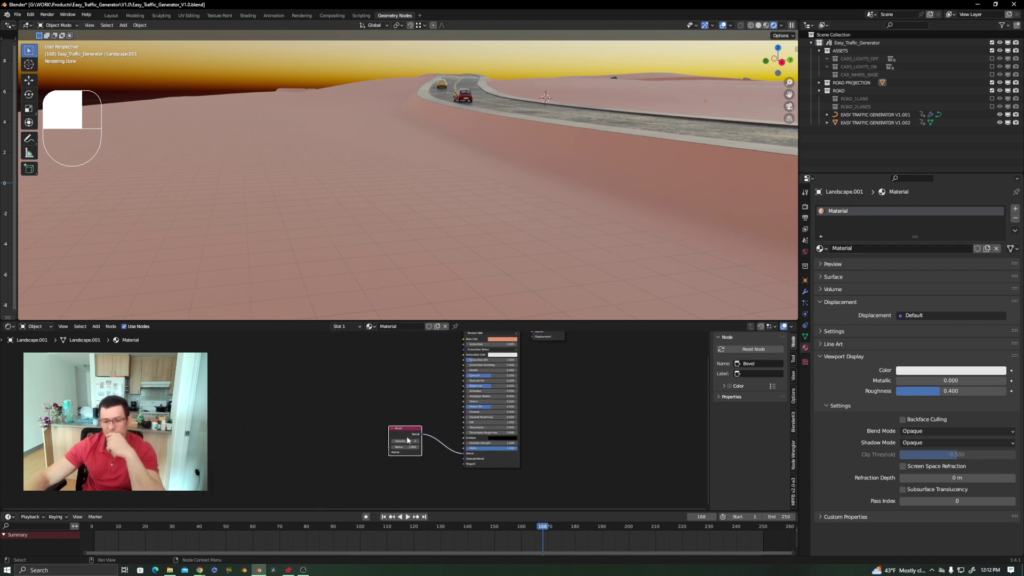
pyautogui.press('KP_Decimal')
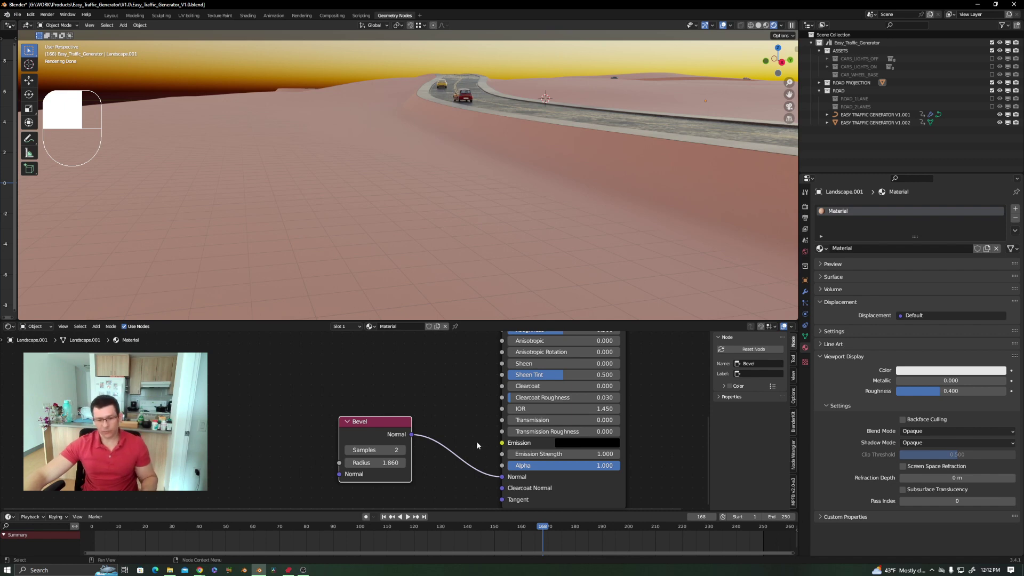
# Cut the Bevel node's link to the Principled BSDF Normal input, compare the shading along the road slope, and reconnect it.
pyautogui.keyDown('ctrl'); pyautogui.moveTo(475, 440); pyautogui.dragTo(430, 497, button='right'); pyautogui.keyUp('ctrl')
pyautogui.moveTo(618, 224); pyautogui.dragTo(576, 234, button='middle')
pyautogui.keyDown('shift'); pyautogui.moveTo(604, 187); pyautogui.dragTo(711, 144, button='middle'); pyautogui.keyUp('shift')
pyautogui.moveTo(519, 91); pyautogui.dragTo(517, 103, button='middle')
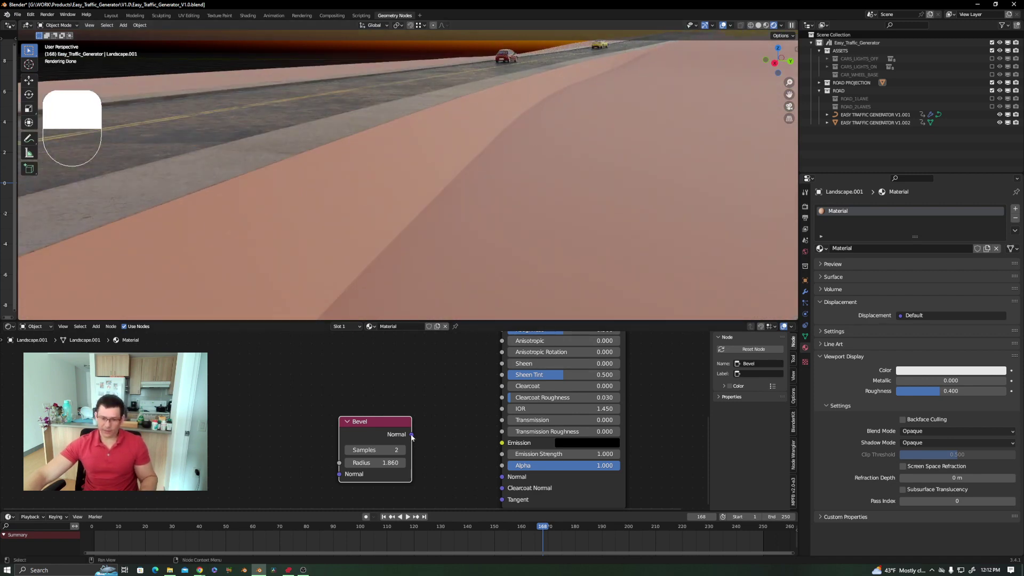
pyautogui.moveTo(411, 434); pyautogui.dragTo(500, 477)
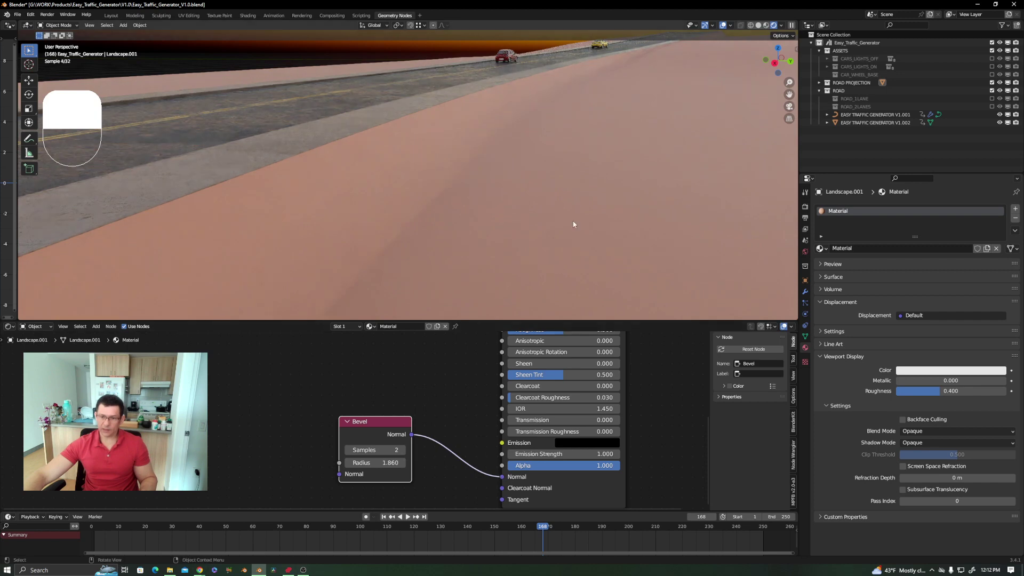
pyautogui.moveTo(562, 111); pyautogui.dragTo(510, 128, button='middle')
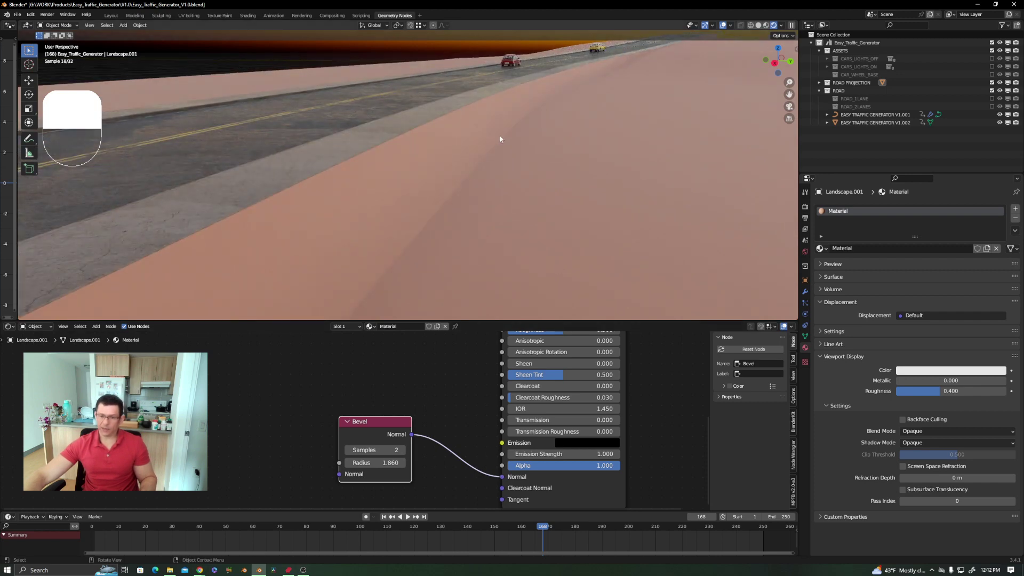
# Set the Bevel node's radius to 0.5 and inspect the transition between the road slope and the landscape.
pyautogui.click(391, 464)
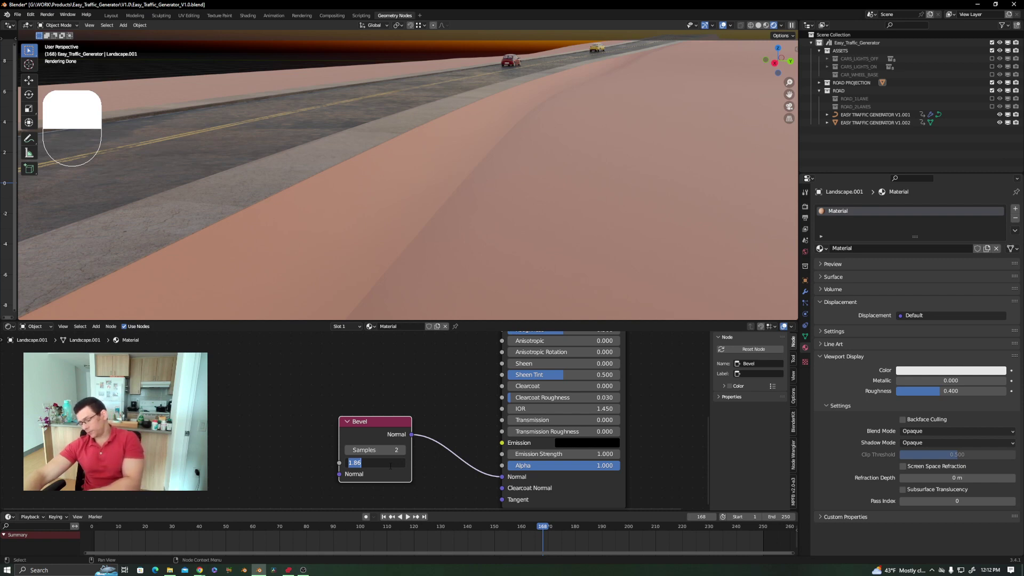
pyautogui.write('0.5')
pyautogui.press('Return')
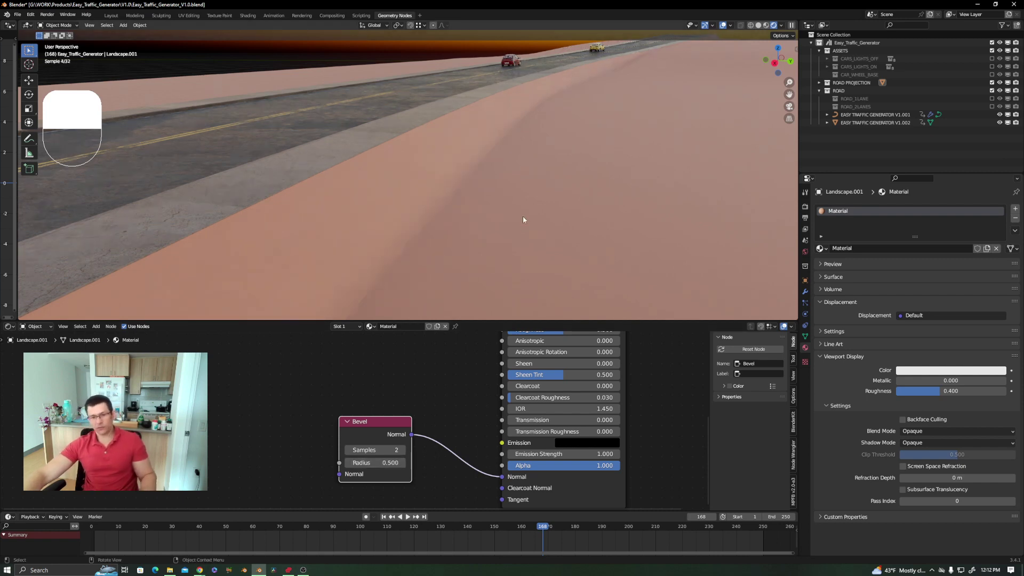
pyautogui.scroll(-3, 515, 118)
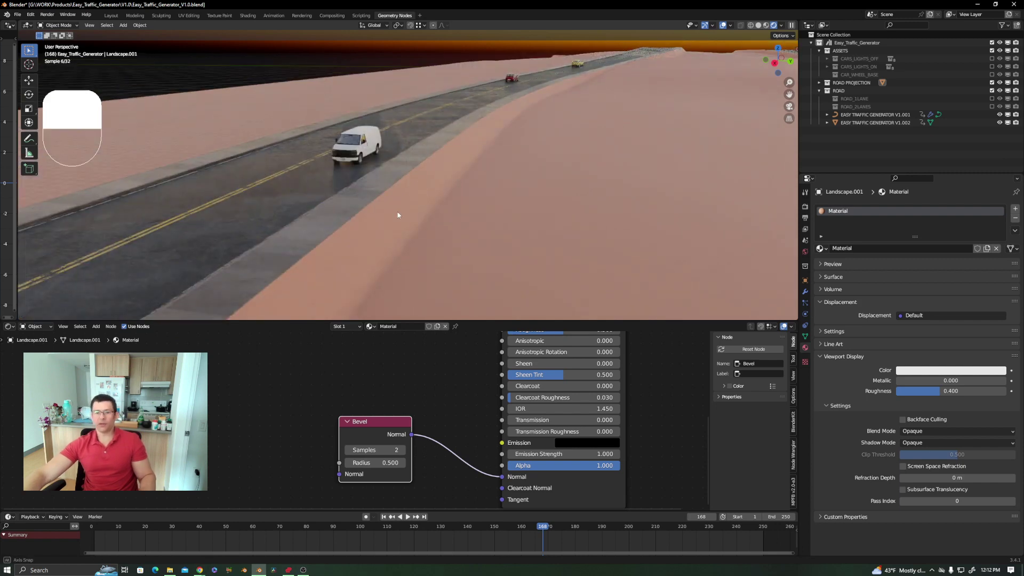
pyautogui.moveTo(398, 215); pyautogui.dragTo(357, 169, button='middle')
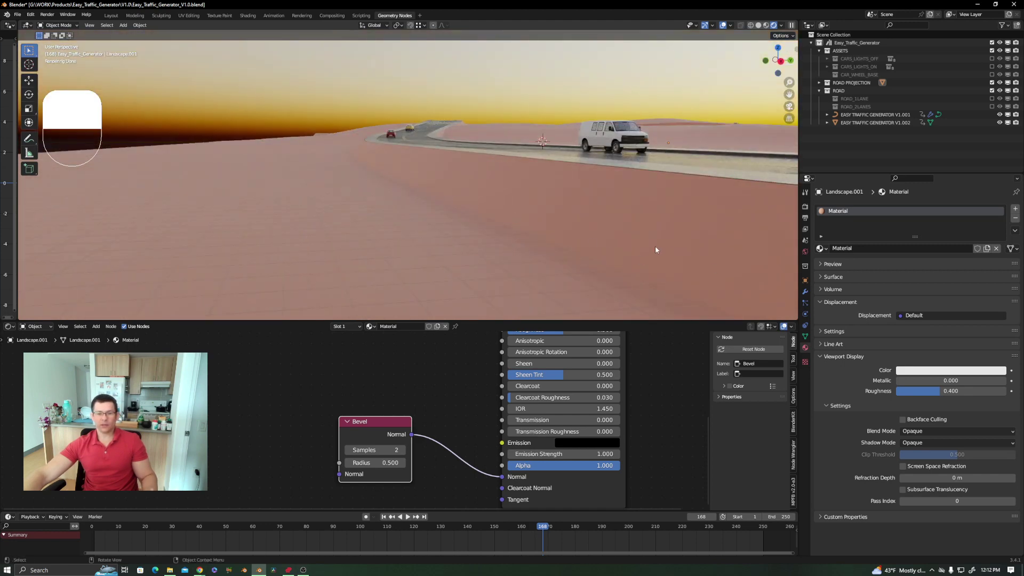
pyautogui.keyDown('shift'); pyautogui.moveTo(377, 272); pyautogui.dragTo(369, 193, button='middle'); pyautogui.keyUp('shift')
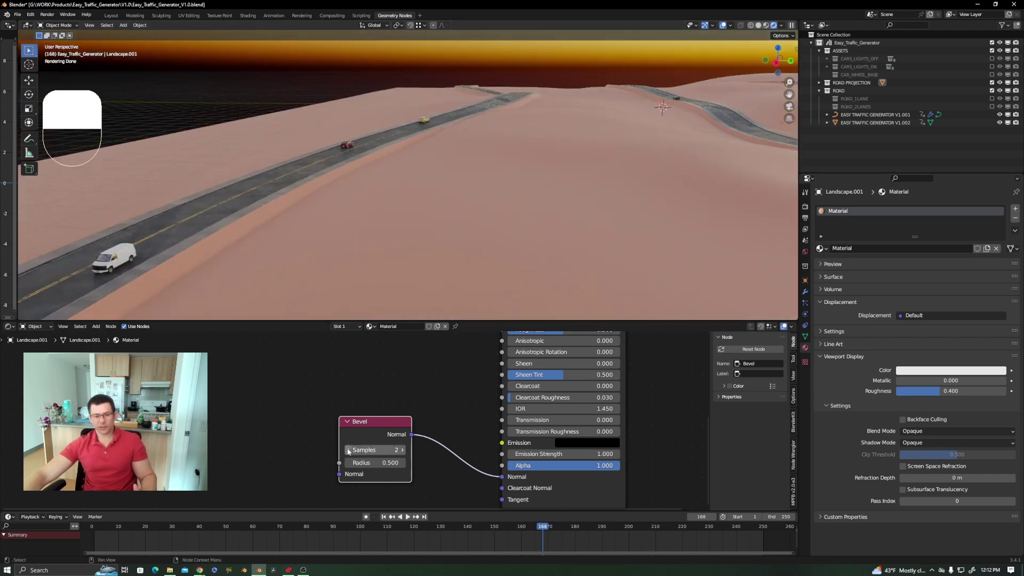
# Set the Bevel node's radius to 3 and check the softened road slopes from farther away.
pyautogui.click(394, 463)
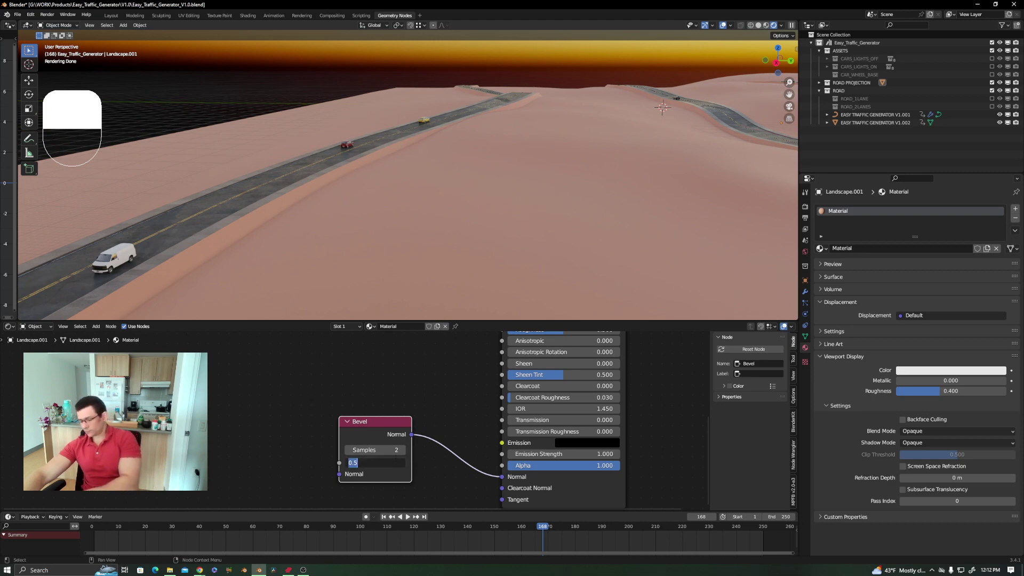
pyautogui.write('3')
pyautogui.press('Return')
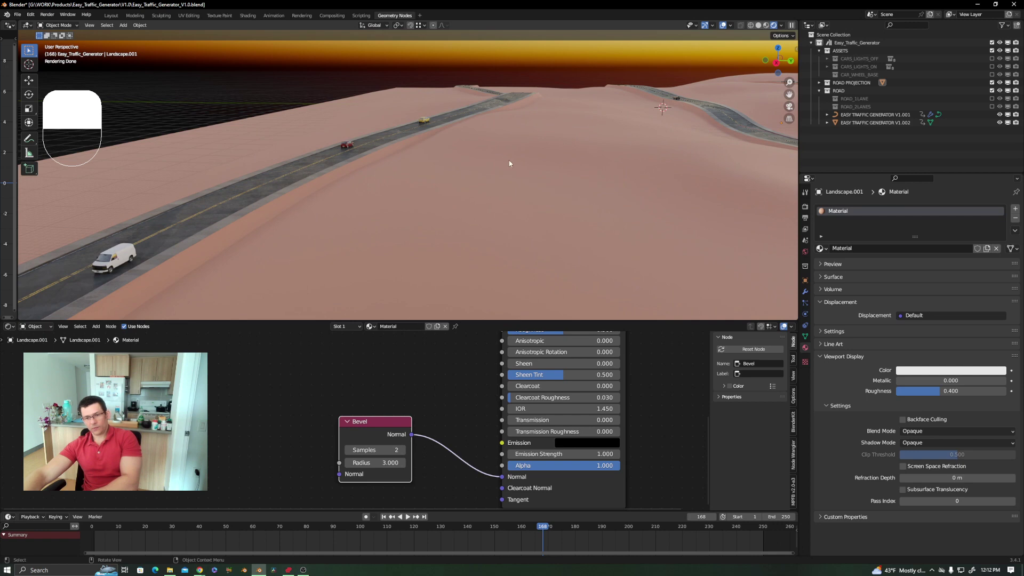
pyautogui.scroll(-4, 488, 155)
pyautogui.moveTo(487, 159); pyautogui.dragTo(576, 176, button='middle')
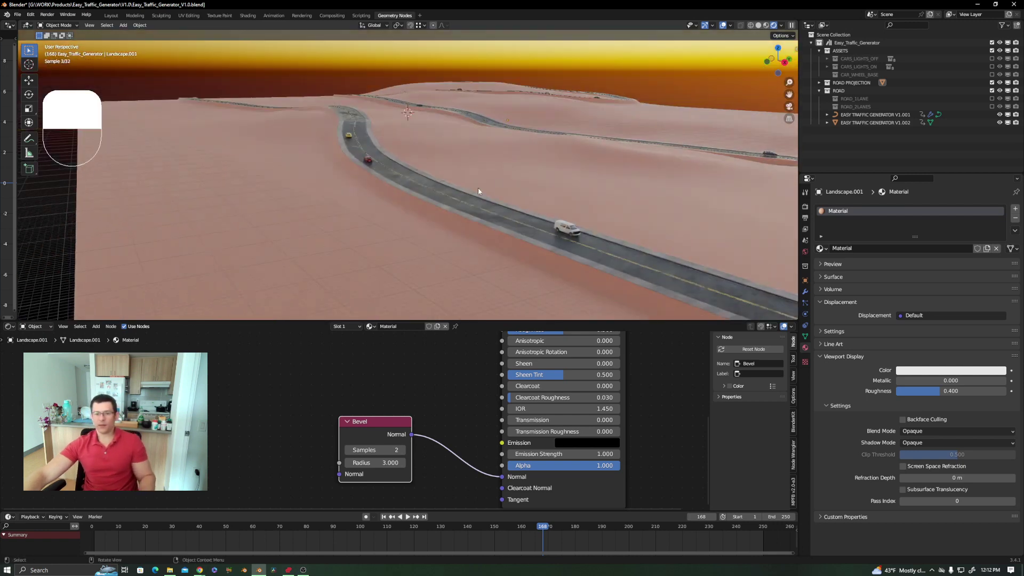
# Switch the viewport to Solid shading and set the traffic object's CARS AMOUNT to 20.
pyautogui.press('z')
pyautogui.click(532, 191)
pyautogui.click(568, 231)
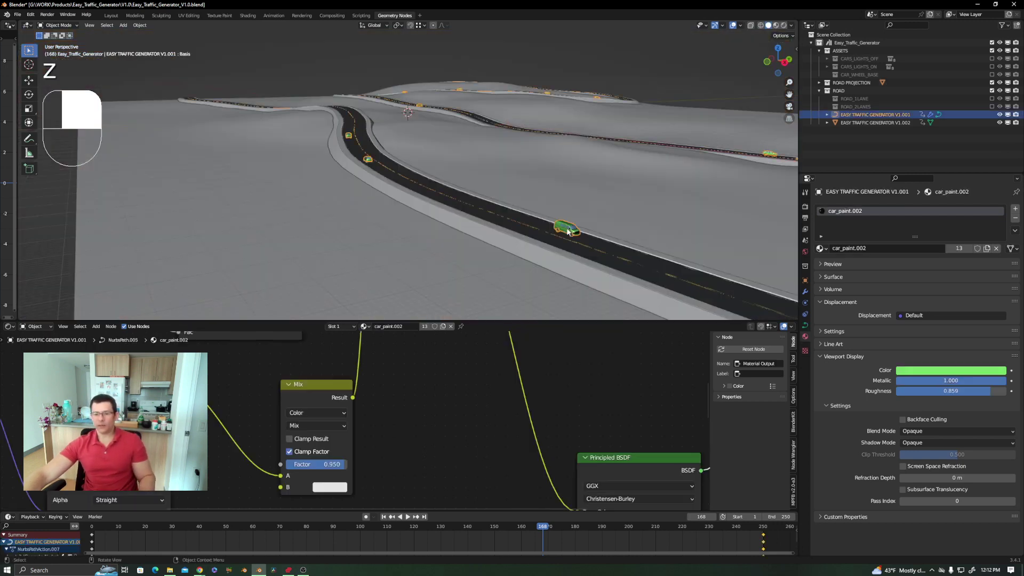
pyautogui.click(805, 291)
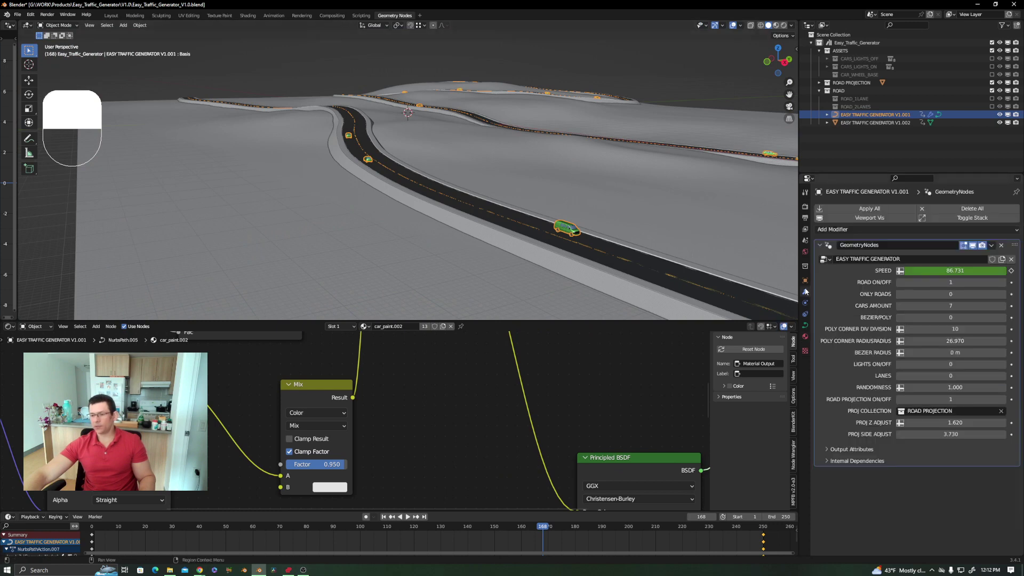
pyautogui.moveTo(954, 306); pyautogui.dragTo(965, 305)
pyautogui.moveTo(645, 222); pyautogui.dragTo(561, 267, button='middle')
pyautogui.scroll(-4, 575, 203)
pyautogui.scroll(-5, 561, 266)
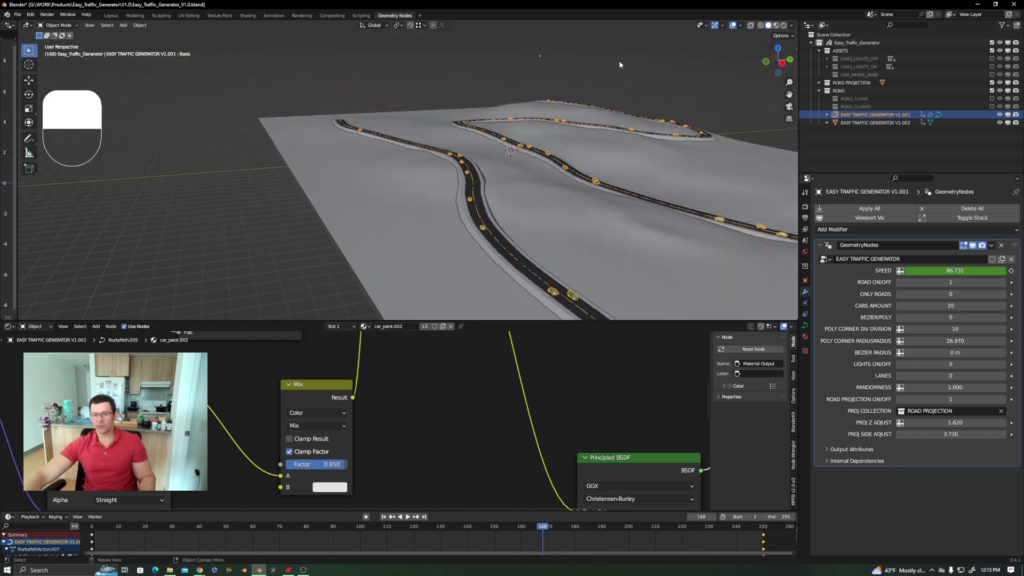
pyautogui.click(606, 97)
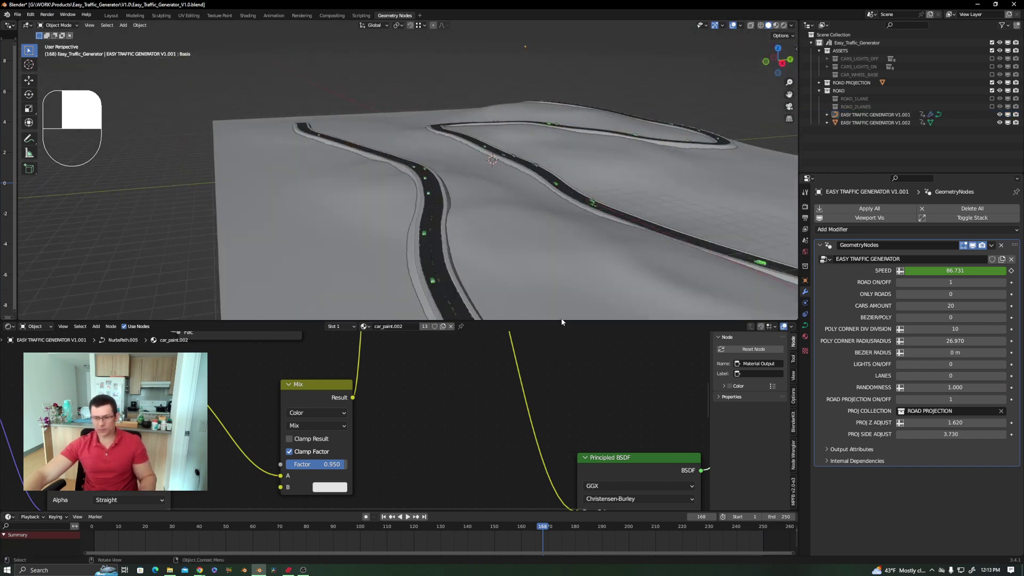
# Collapse the shader node area and play the traffic animation to check how the cars move along the road.
pyautogui.moveTo(561, 322); pyautogui.dragTo(553, 538)
pyautogui.keyDown('shift'); pyautogui.moveTo(552, 358); pyautogui.dragTo(393, 207, button='middle'); pyautogui.keyUp('shift')
pyautogui.press('space')
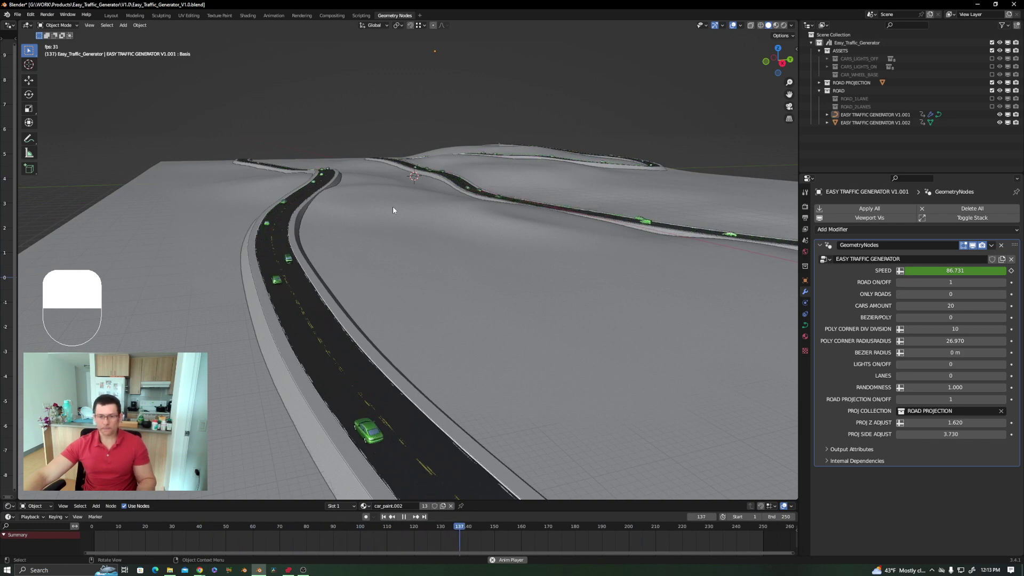
pyautogui.press('space')
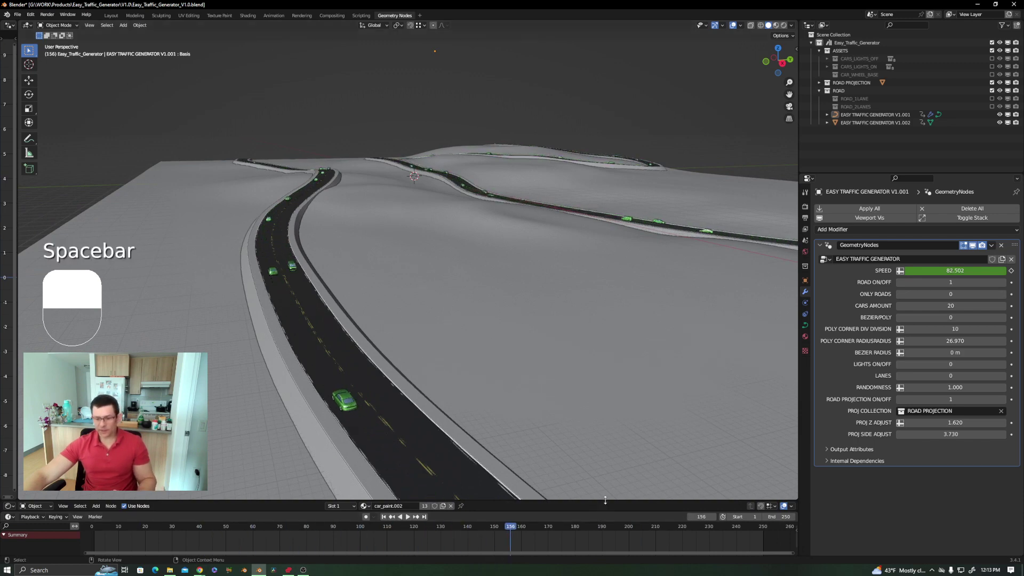
# Enlarge the timeline, select the traffic object, and set its speed keyframes' handle type to Vector.
pyautogui.moveTo(604, 499); pyautogui.dragTo(606, 474)
pyautogui.click(346, 383)
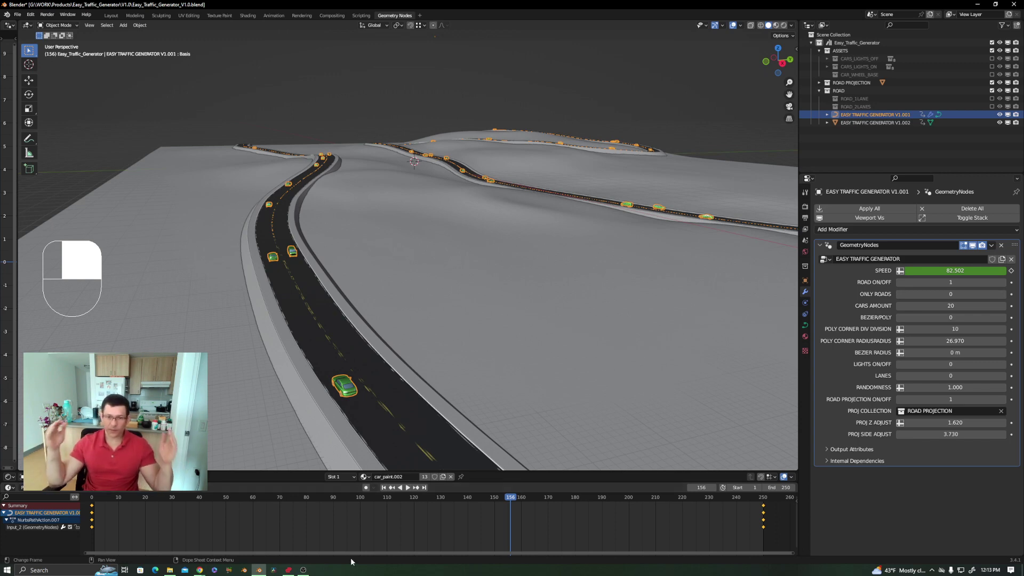
pyautogui.press('v')
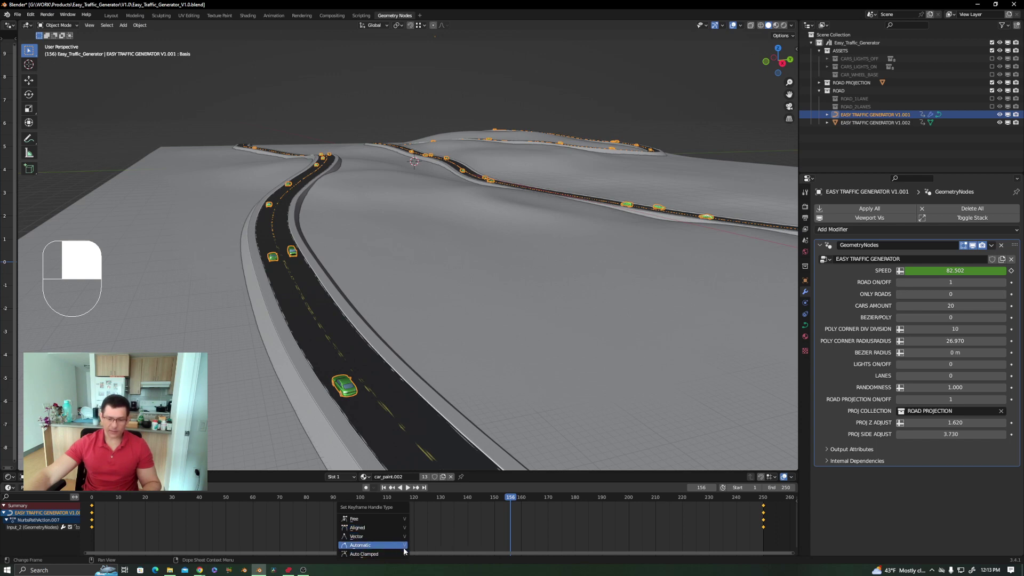
pyautogui.click(365, 537)
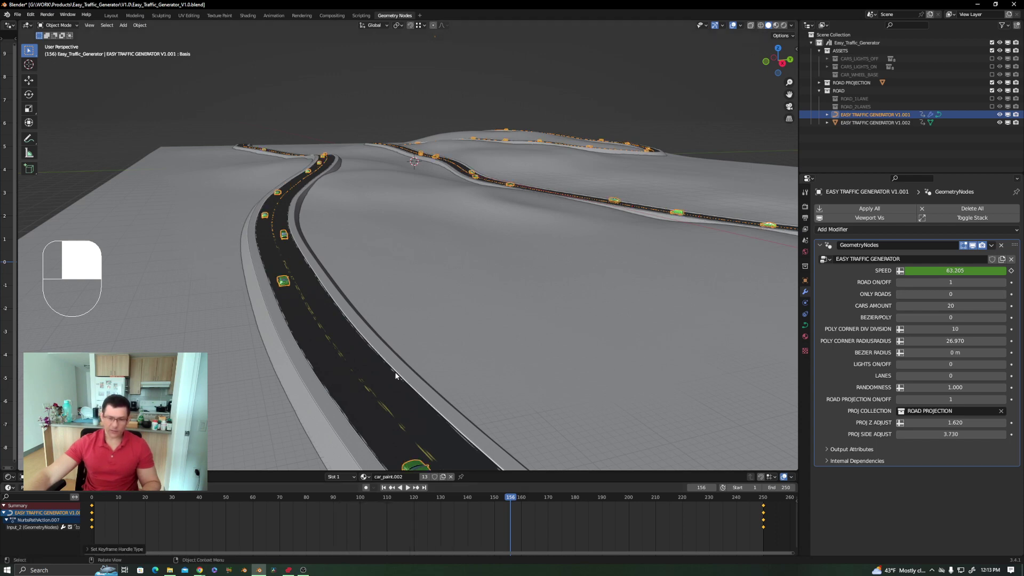
# Play the traffic animation from the start of the timeline with the traffic object deselected, and stop it.
pyautogui.moveTo(100, 494); pyautogui.dragTo(91, 493)
pyautogui.press('space')
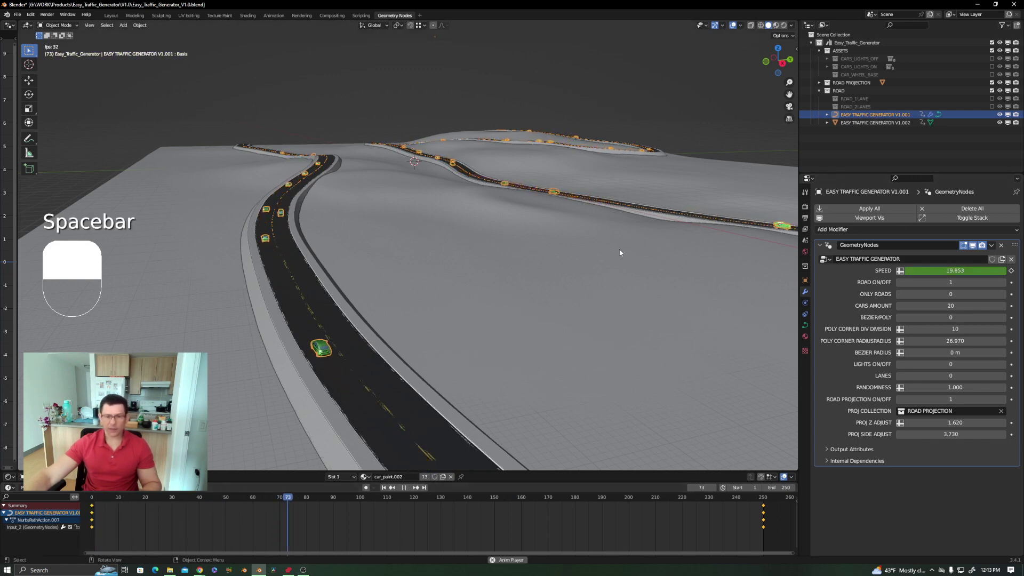
pyautogui.click(732, 215)
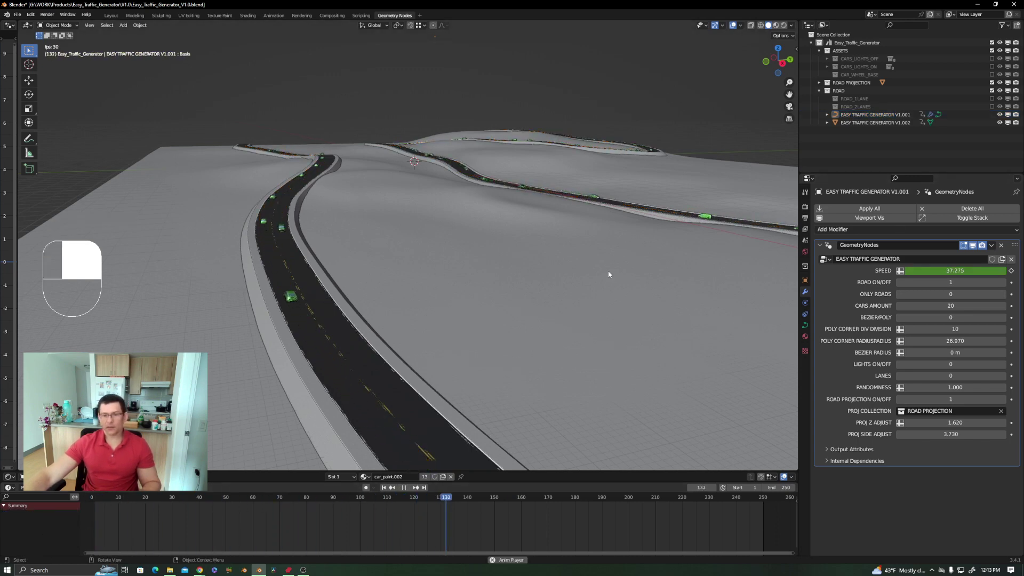
pyautogui.press('space')
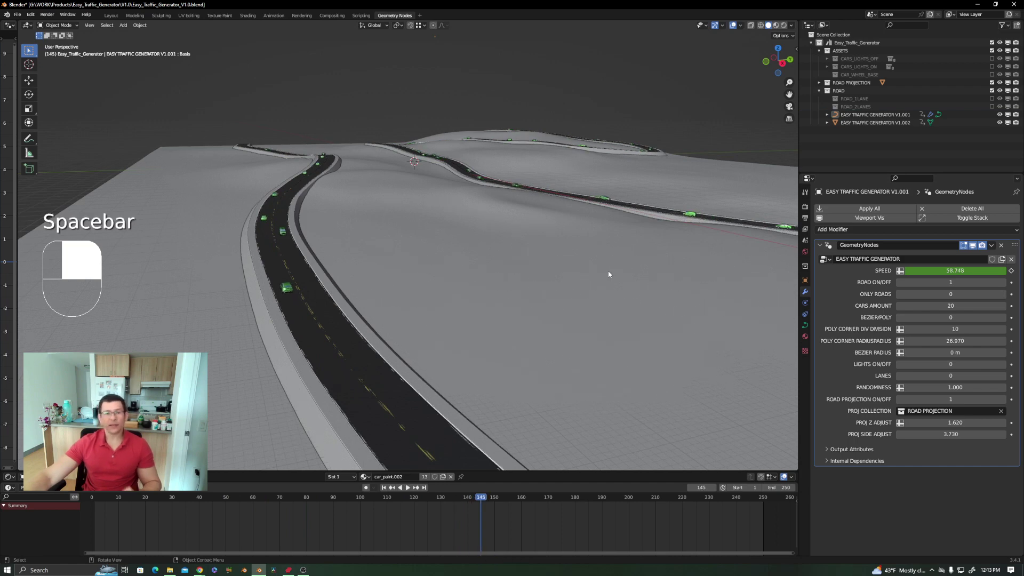